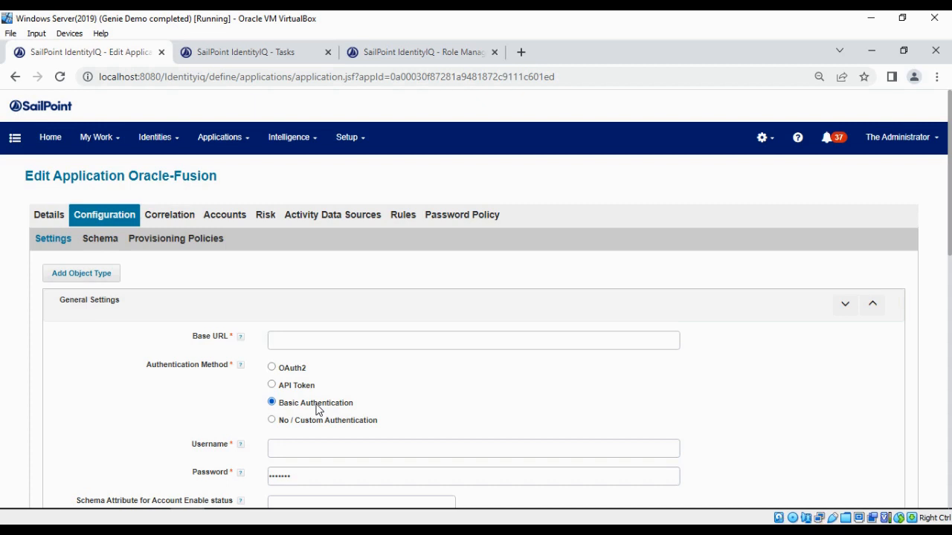
Open the Test Connection operation's connection settings to check its context URL and method, and return to the Connector Operations list
scroll(316, 409, "down", 2)
scroll(316, 409, "down", 2)
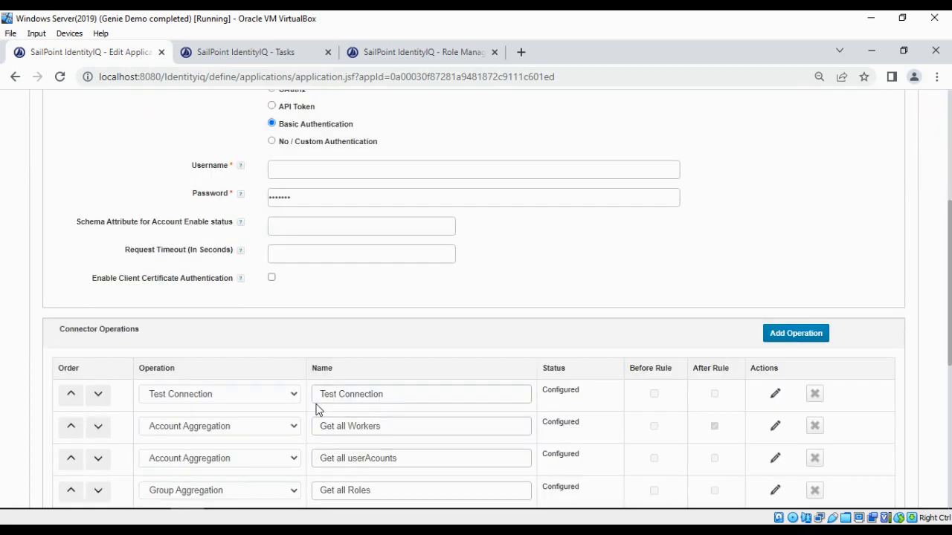
scroll(316, 405, "down", 1)
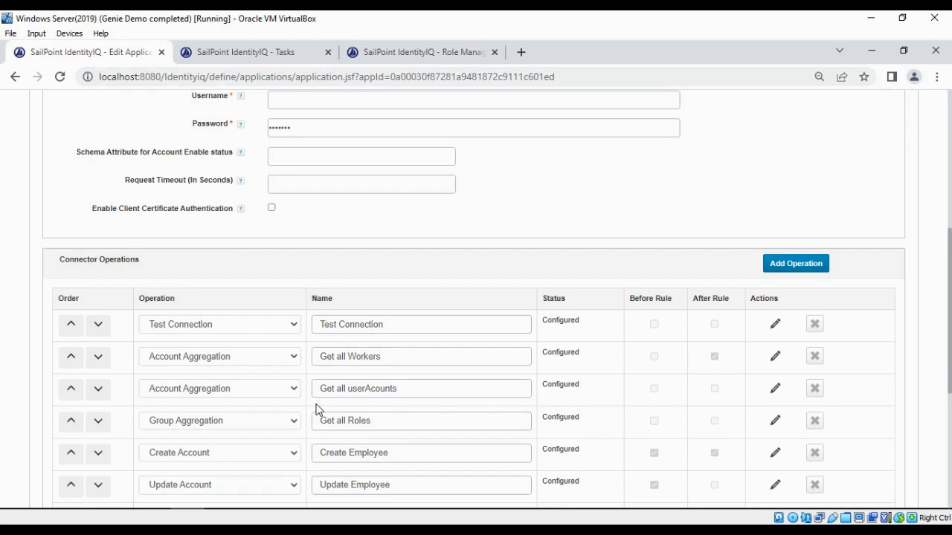
left_click(778, 326)
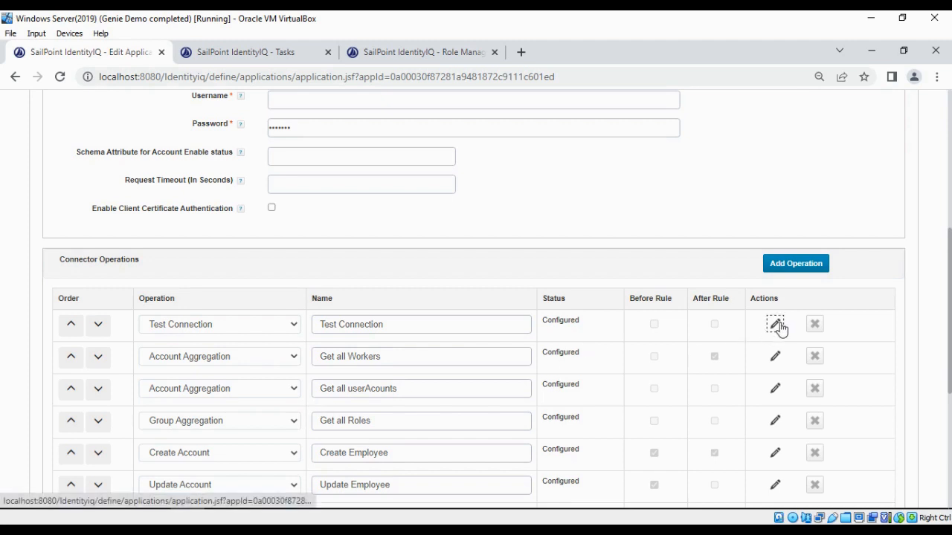
scroll(548, 304, "up", 3)
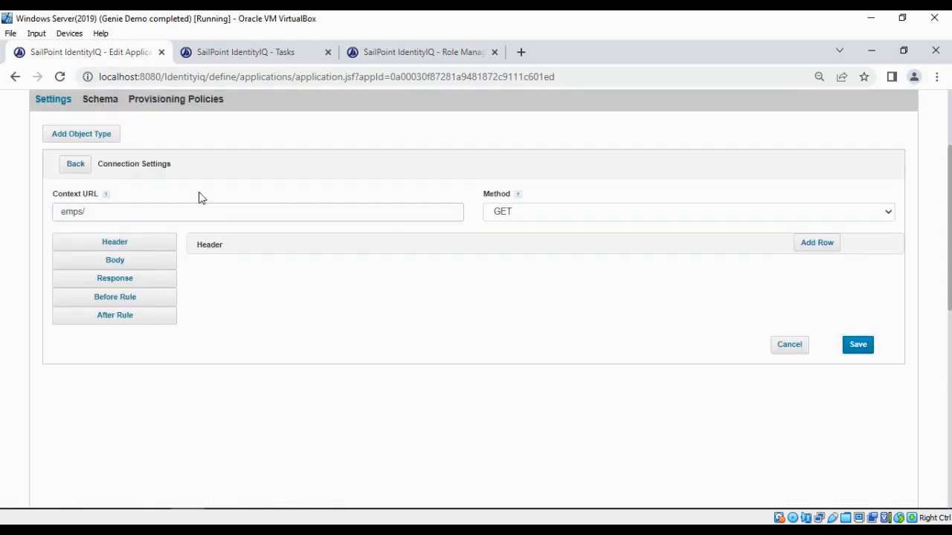
left_click(75, 163)
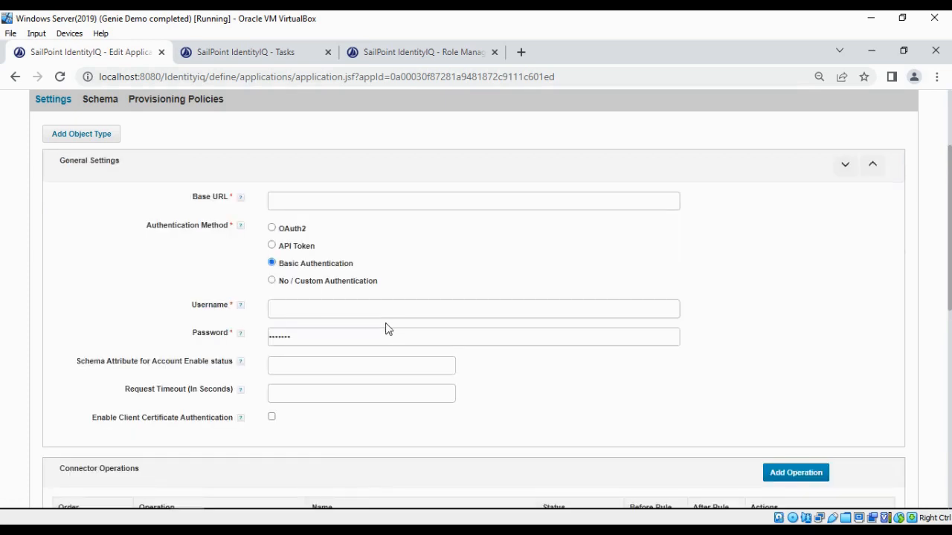
Open the Get all Workers account aggregation operation and read its context URL through to the end
scroll(489, 374, "down", 2)
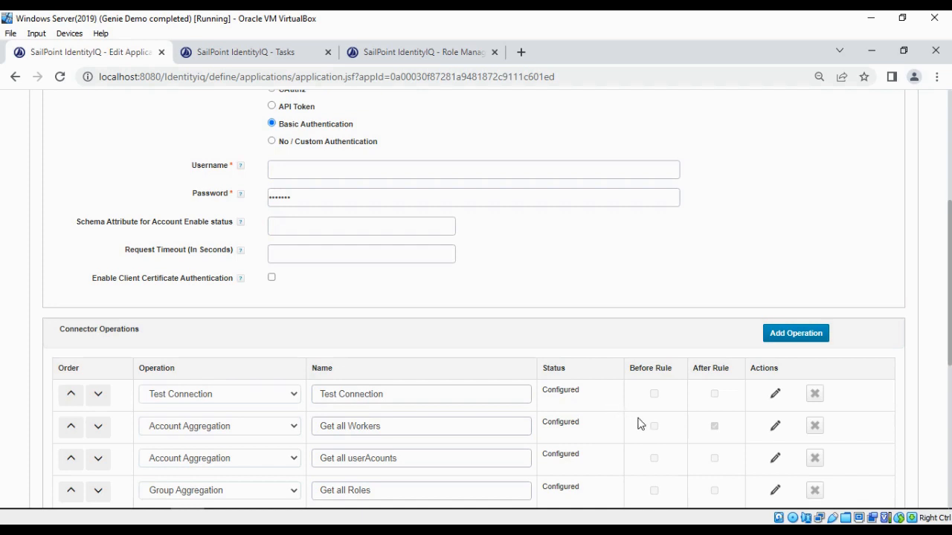
left_click(775, 429)
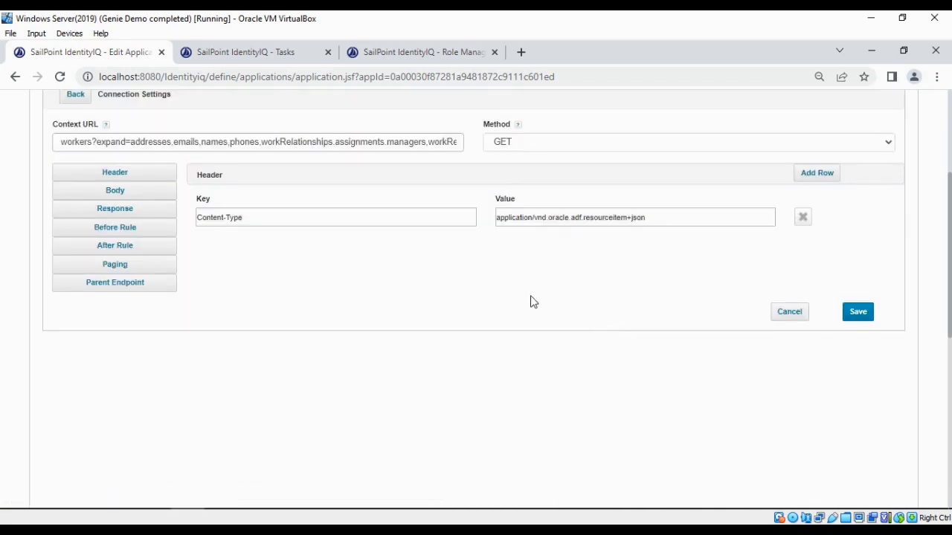
scroll(532, 301, "up", 1)
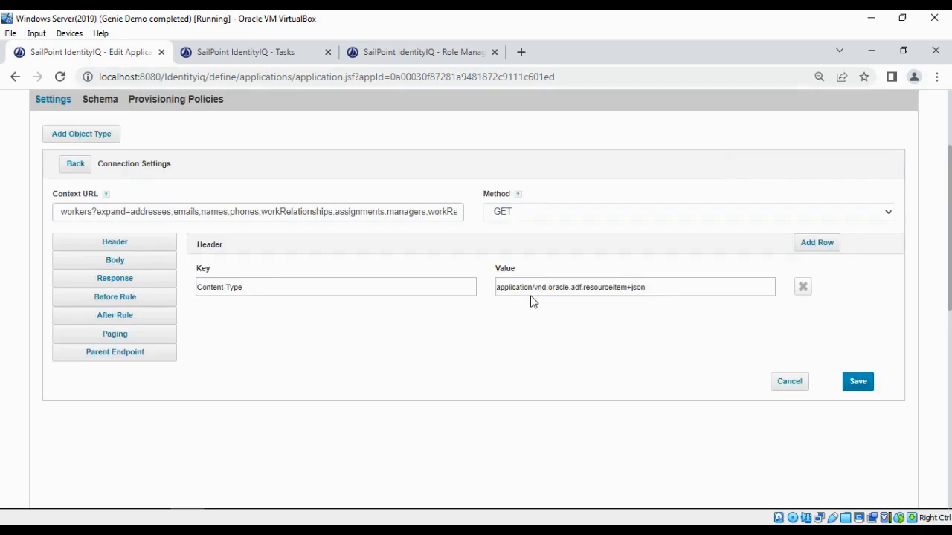
left_click(453, 217)
key("Right")
key("Right")
key("Right")
key("Right")
key("Right")
key("Right")
key("Right")
key("Right")
key("Right")
key("Right")
key("Right")
key("Right")
key("Right")
key("Right")
key("Right")
key("Right")
key("Right")
key("Right")
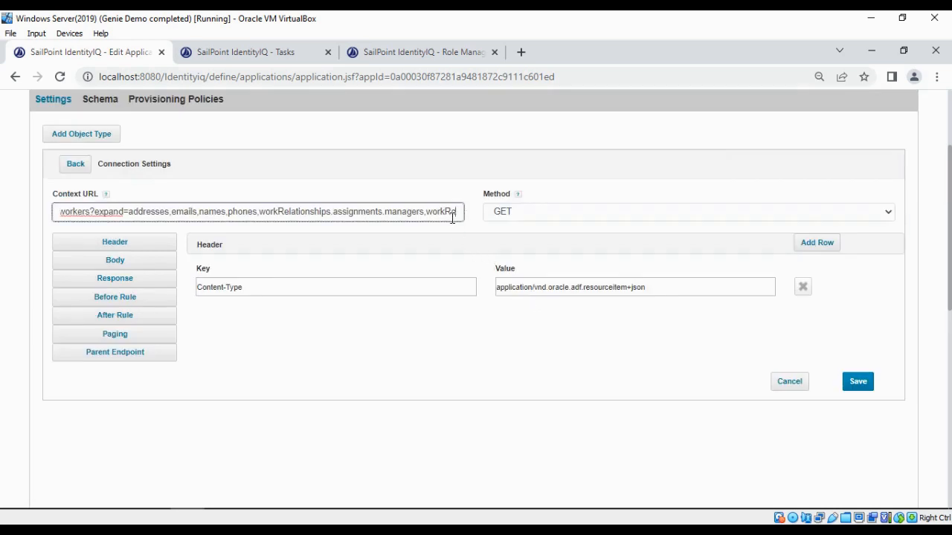
key("Right")
key("Right")
key("Right")
key("Right")
key("Right")
key("Right")
key("Right")
key("Right")
key("Right")
key("Right")
key("Right")
key("Right")
key("Right")
key("Right")
key("Right")
key("Right")
key("Right")
key("Right")
key("Right")
key("Right")
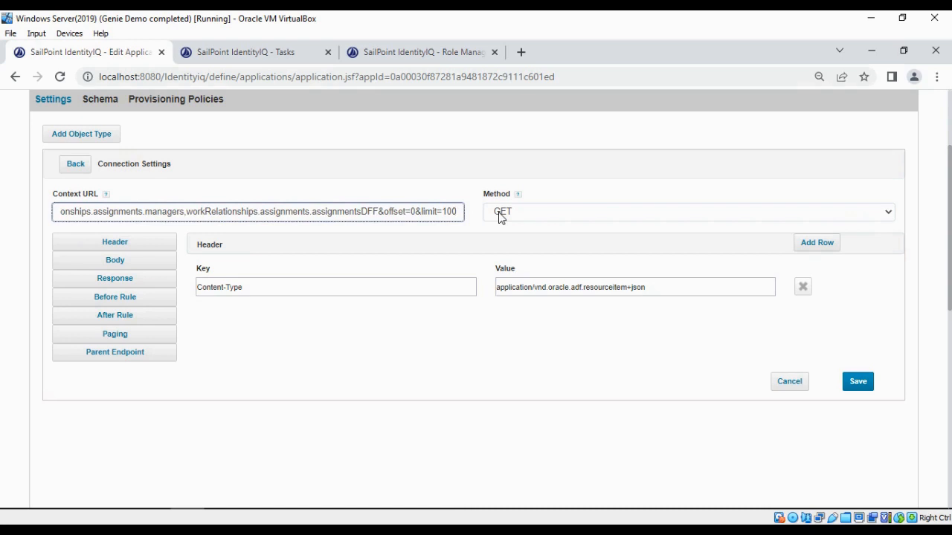
Review the body and response attribute mapping of the Get all Workers operation, and return to the application settings
left_click(146, 264)
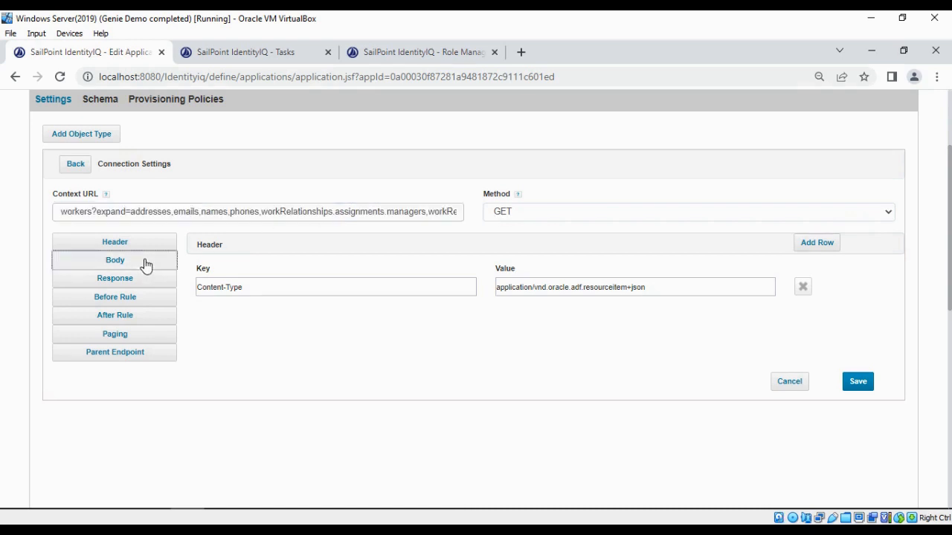
left_click(139, 283)
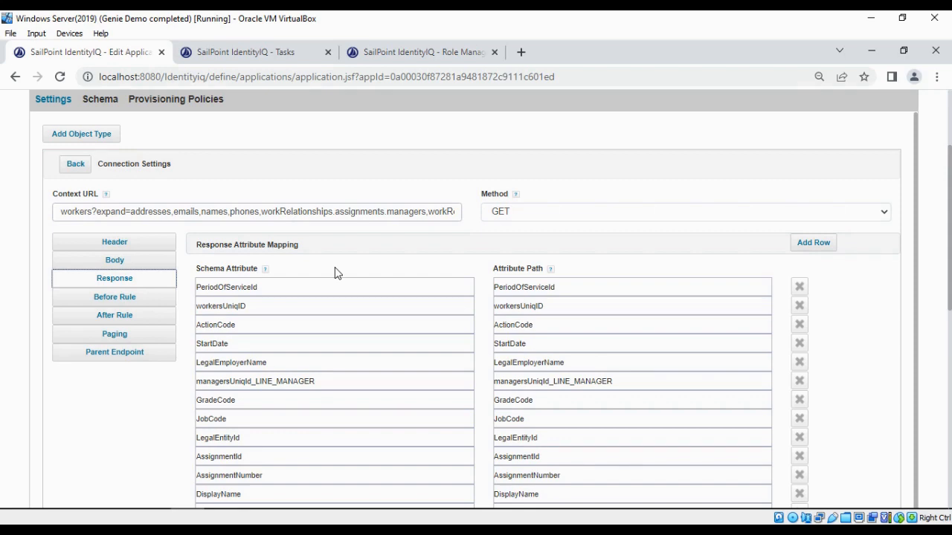
scroll(334, 271, "down", 4)
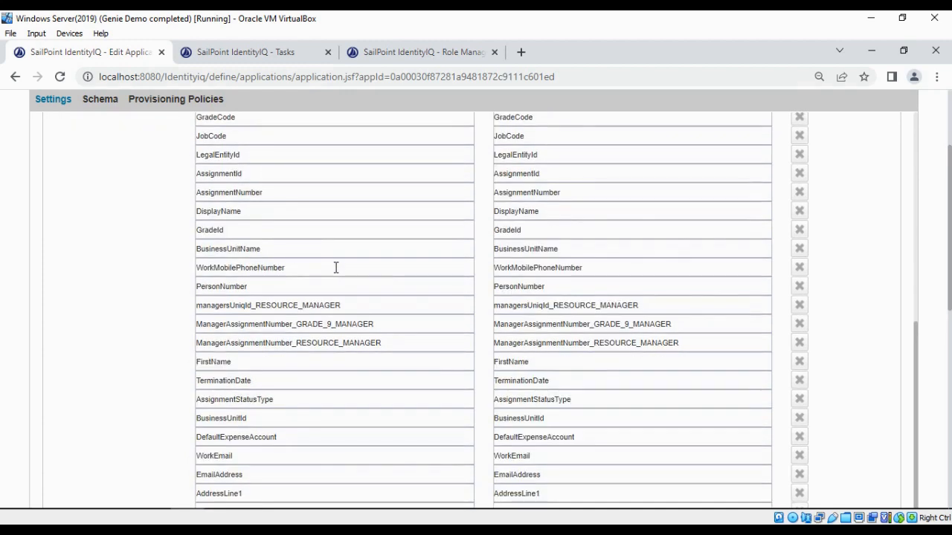
scroll(335, 268, "down", 6)
scroll(336, 267, "up", 4)
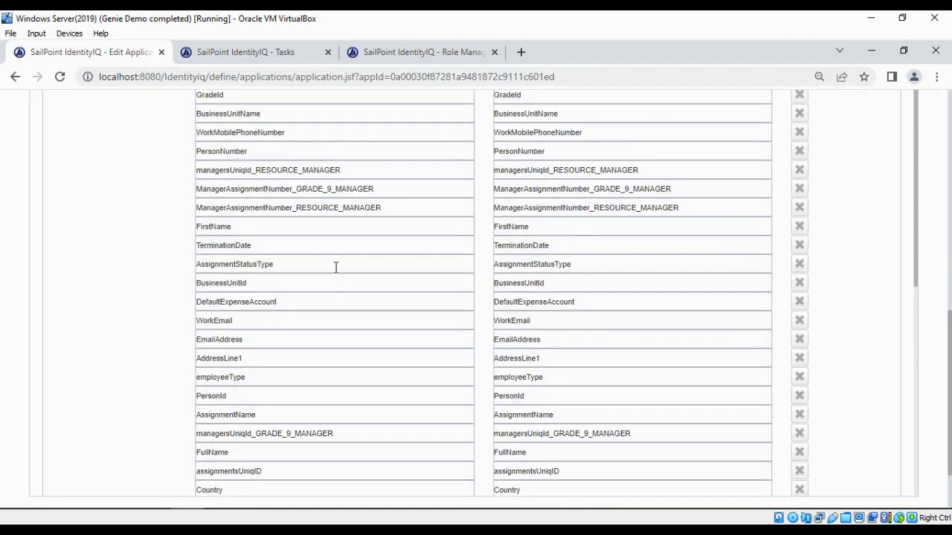
scroll(700, 200, "up", 5)
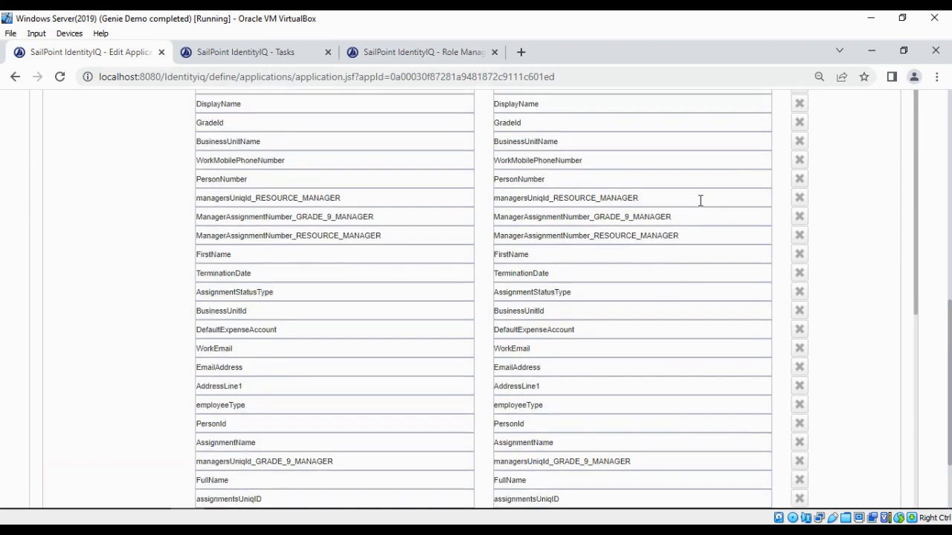
scroll(699, 201, "up", 1)
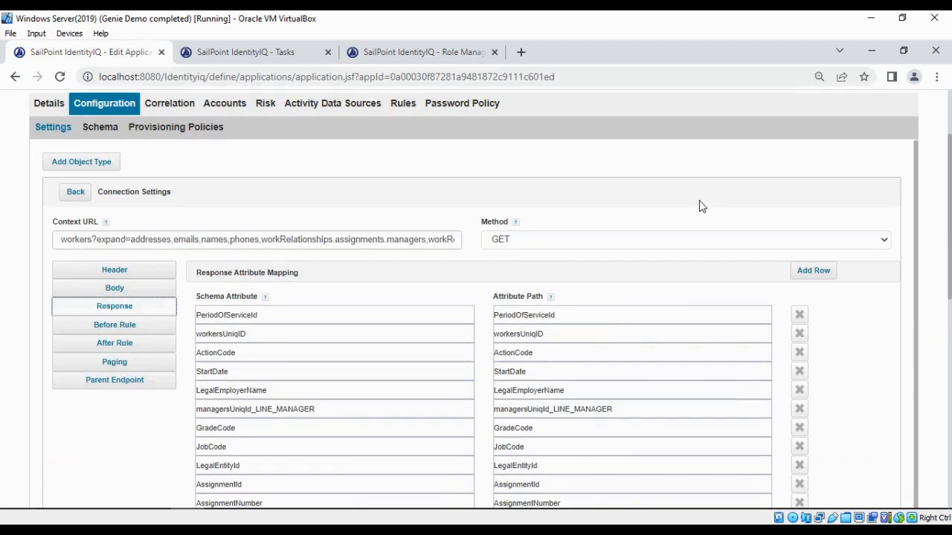
left_click(77, 195)
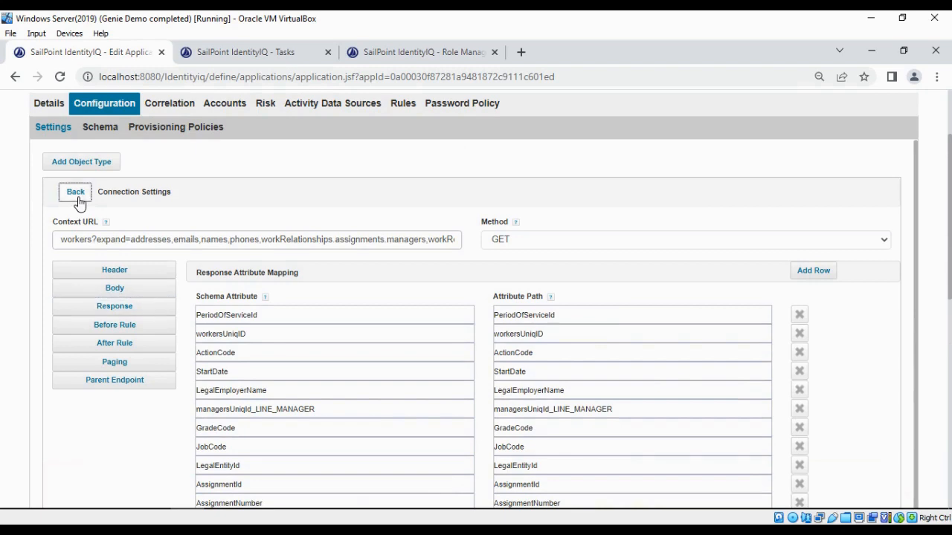
Open the Get all userAcounts operation, examine its context URL and response attribute mapping, and return to the application settings
scroll(430, 330, "down", 2)
scroll(430, 331, "down", 1)
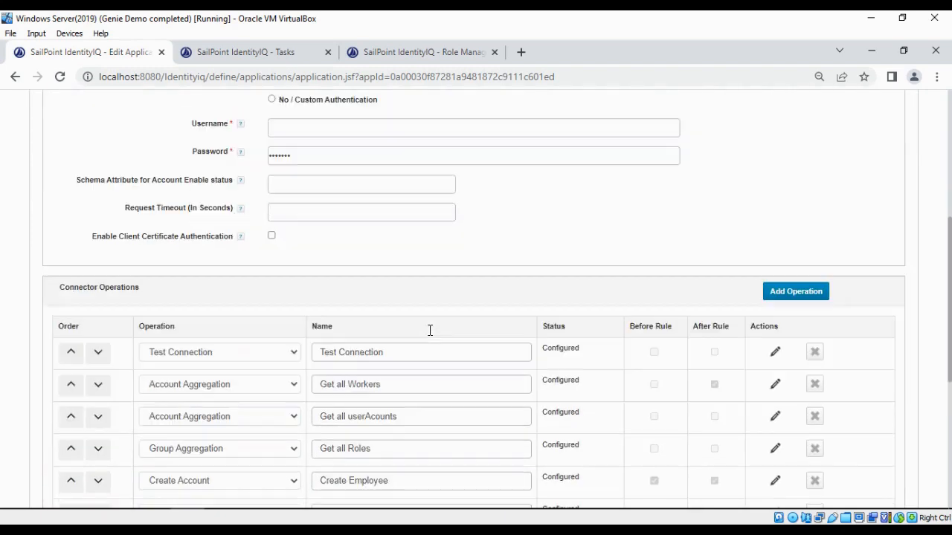
left_click(775, 417)
scroll(611, 346, "up", 2)
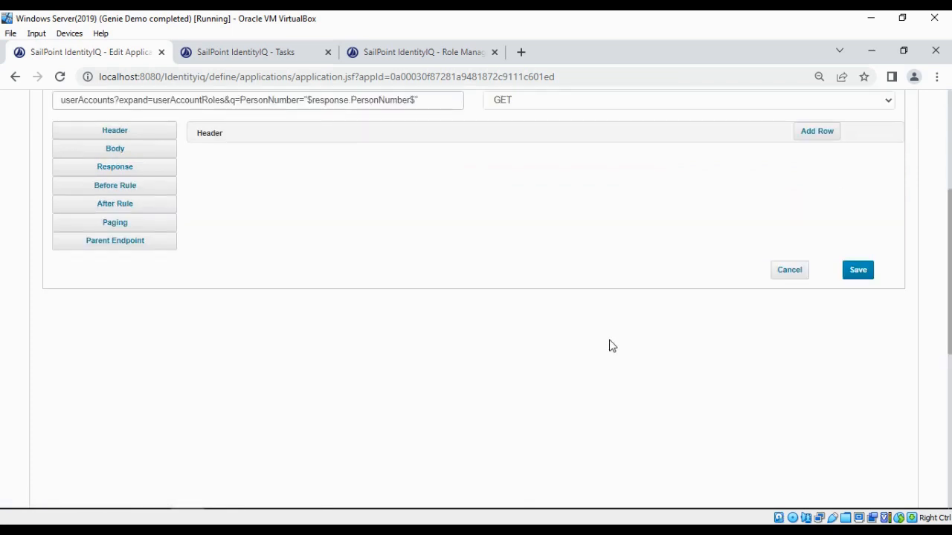
scroll(610, 345, "up", 1)
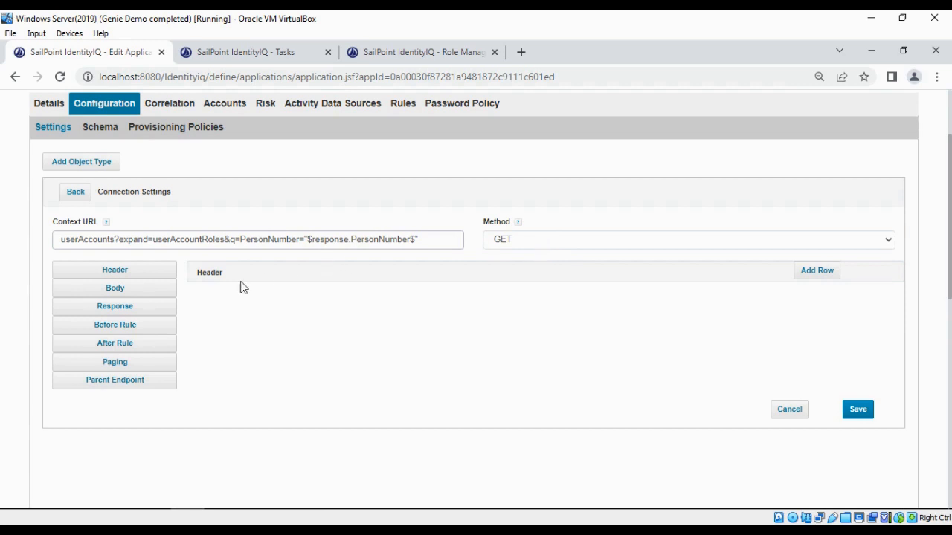
left_click(149, 311)
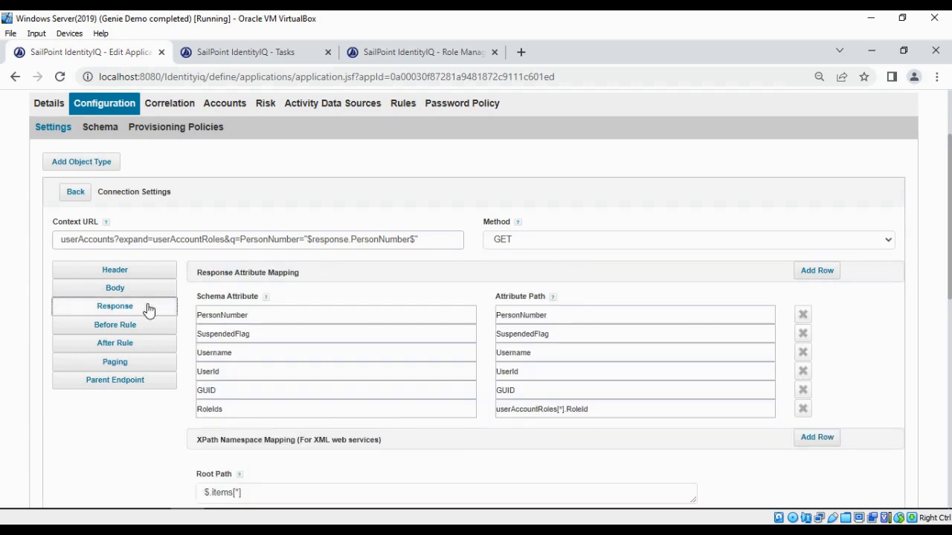
left_click(331, 295)
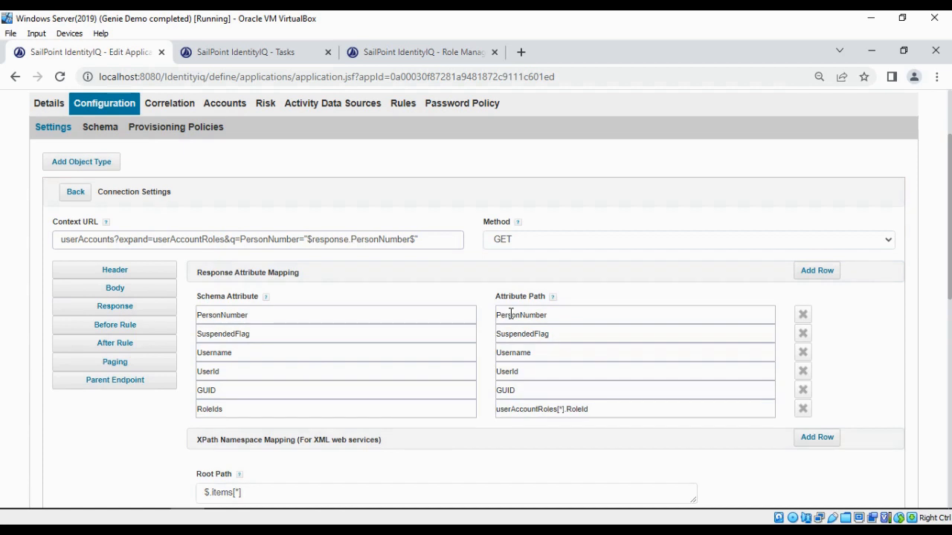
left_click(78, 194)
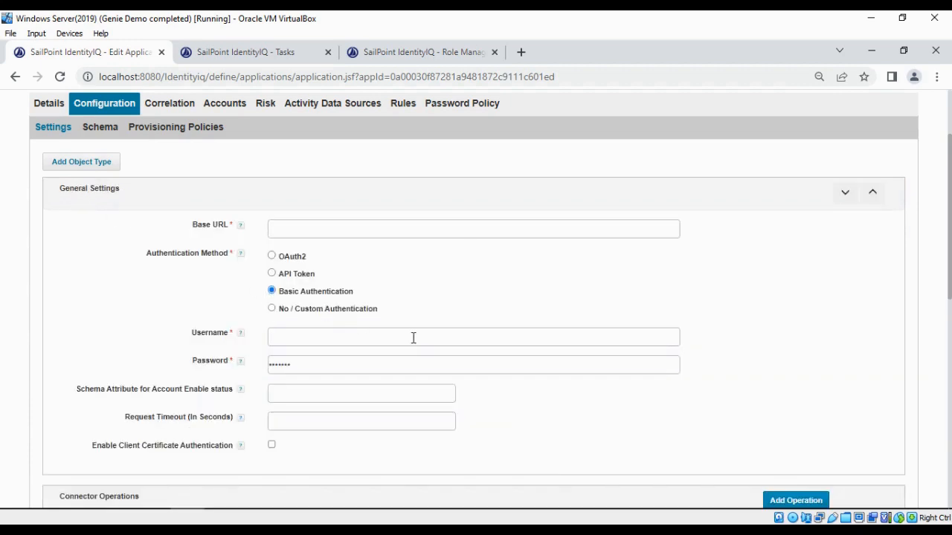
Open the Get all Roles group aggregation operation, examine its context URL and response attribute mapping, and return to the application settings
scroll(412, 335, "down", 2)
scroll(415, 338, "down", 2)
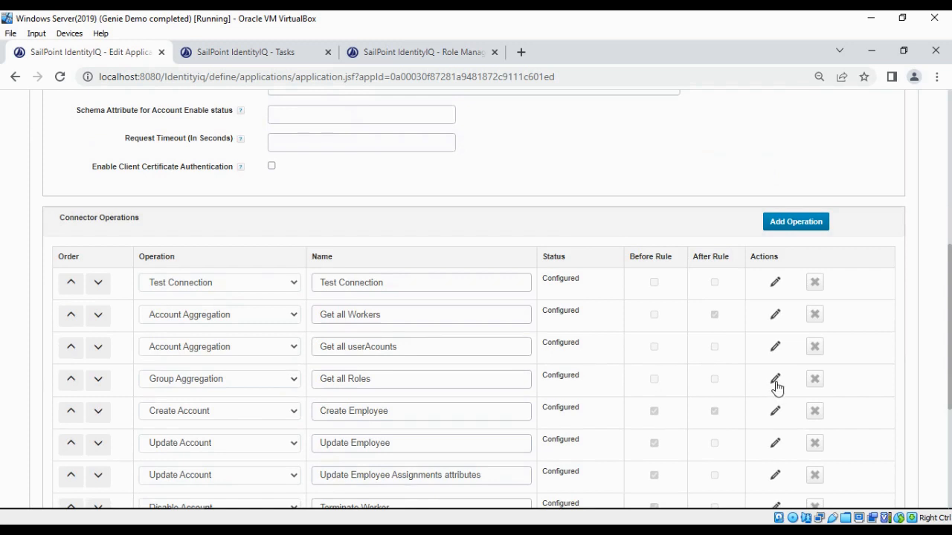
left_click(776, 383)
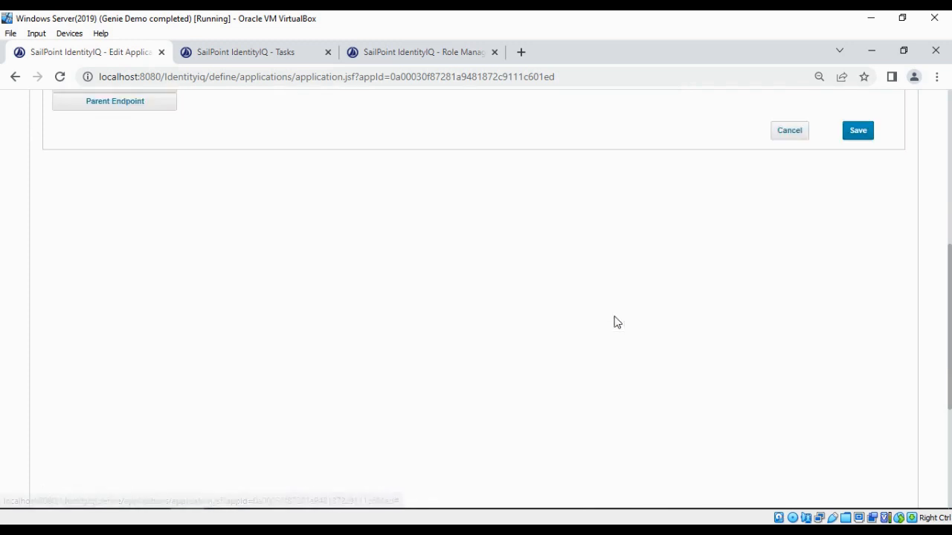
scroll(614, 321, "up", 3)
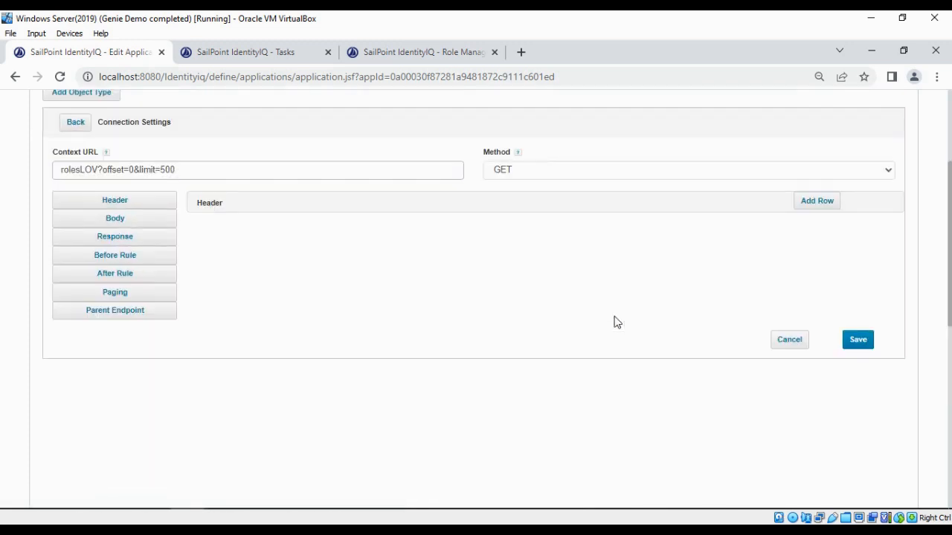
scroll(614, 320, "up", 1)
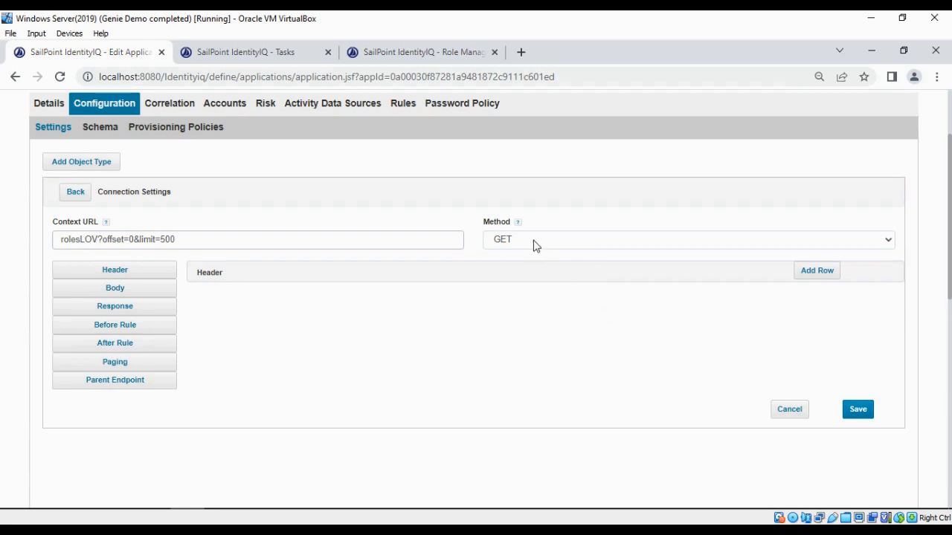
left_click(157, 309)
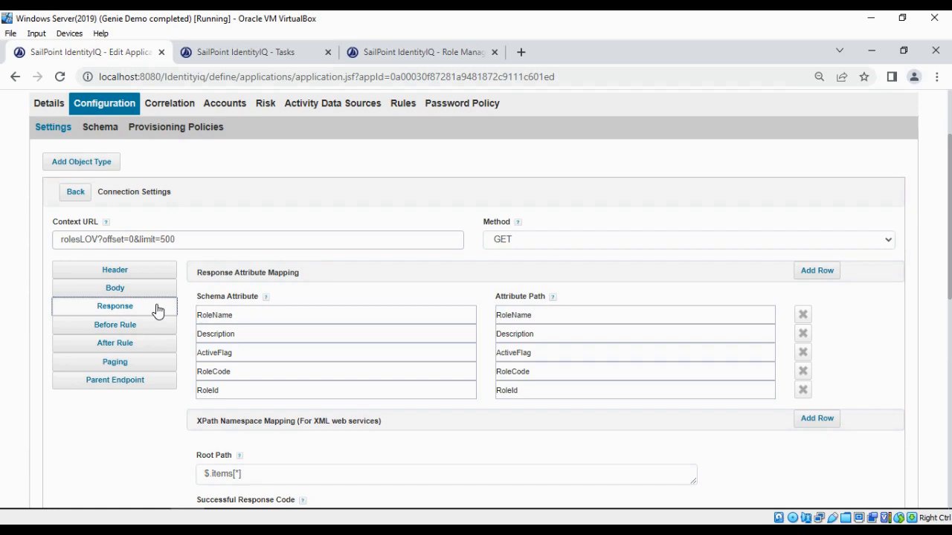
left_click(76, 195)
Open the Create Employee operation and read its raw request body to the end, enlarging the body text area
scroll(402, 344, "down", 3)
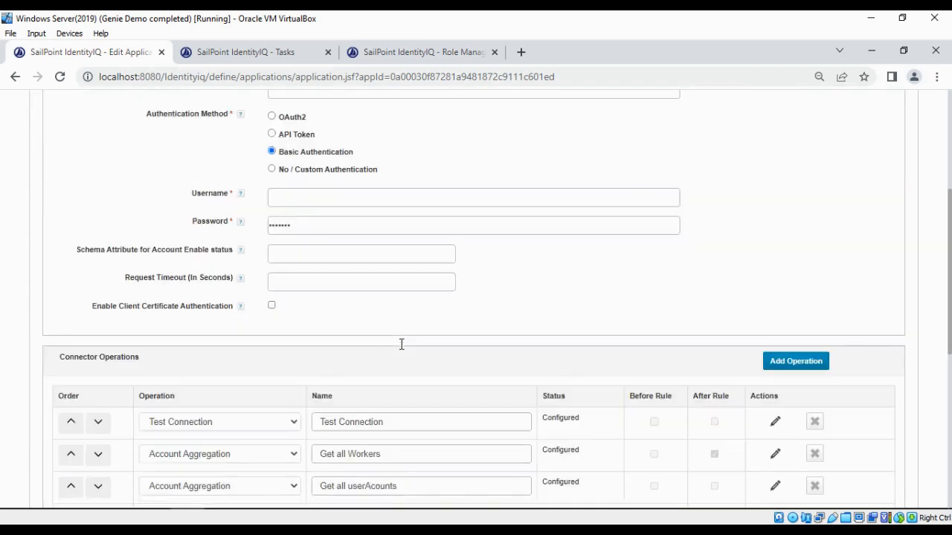
scroll(401, 344, "down", 2)
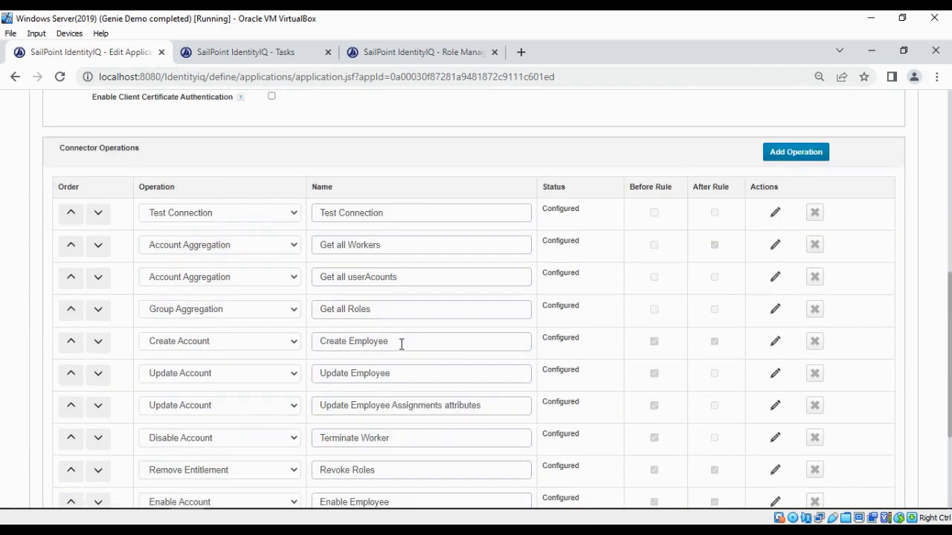
left_click(775, 342)
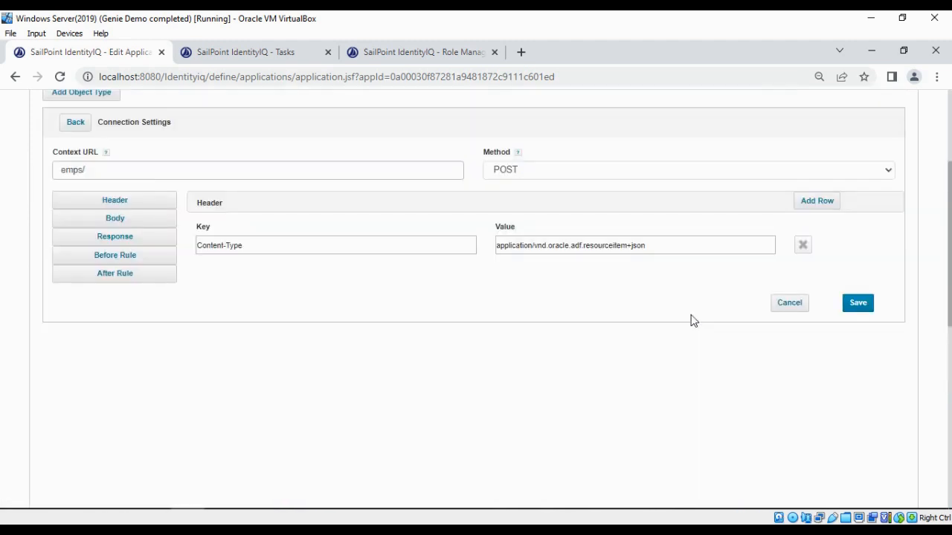
scroll(691, 315, "up", 1)
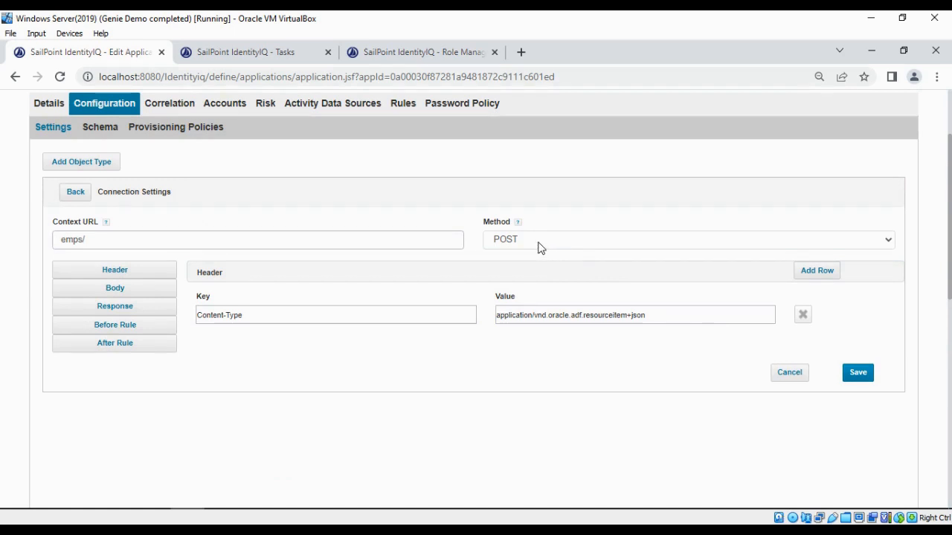
left_click(148, 295)
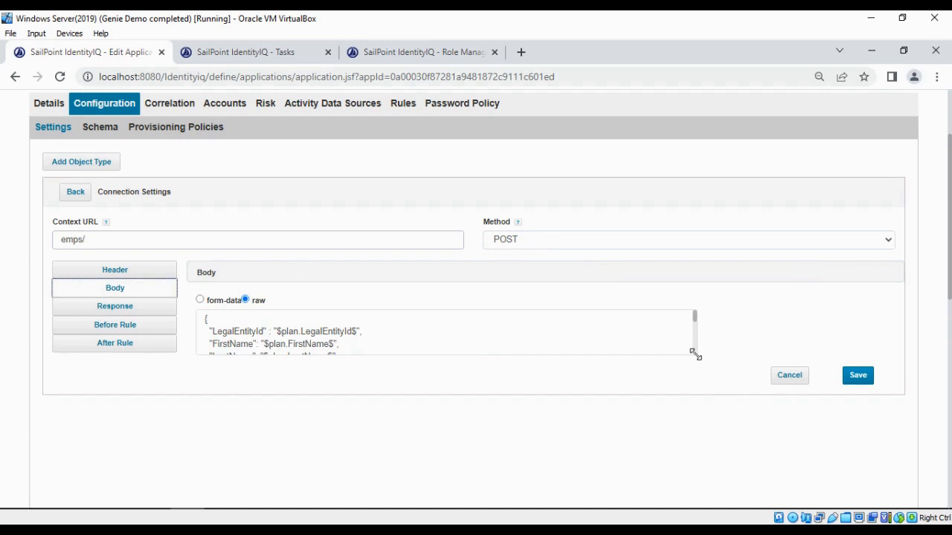
left_click_drag(693, 354, 698, 429)
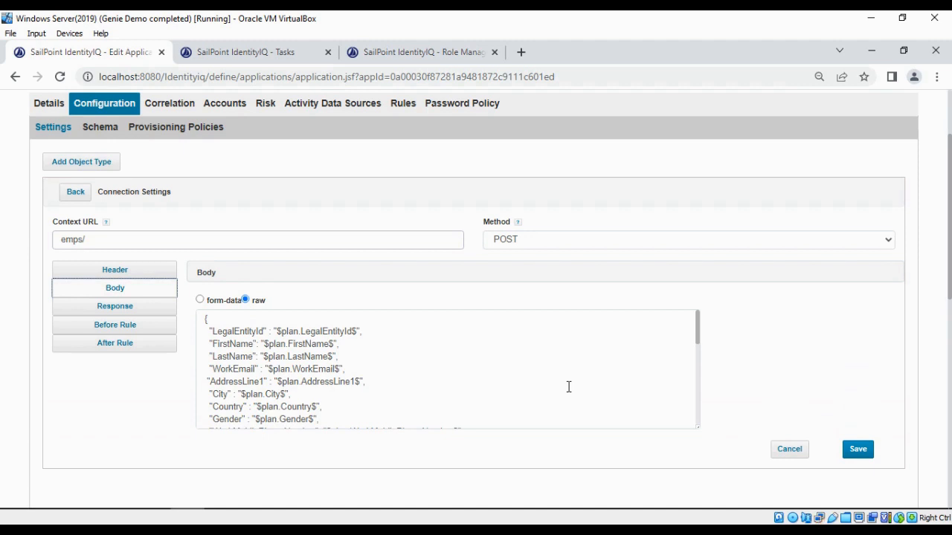
scroll(568, 386, "down", 12)
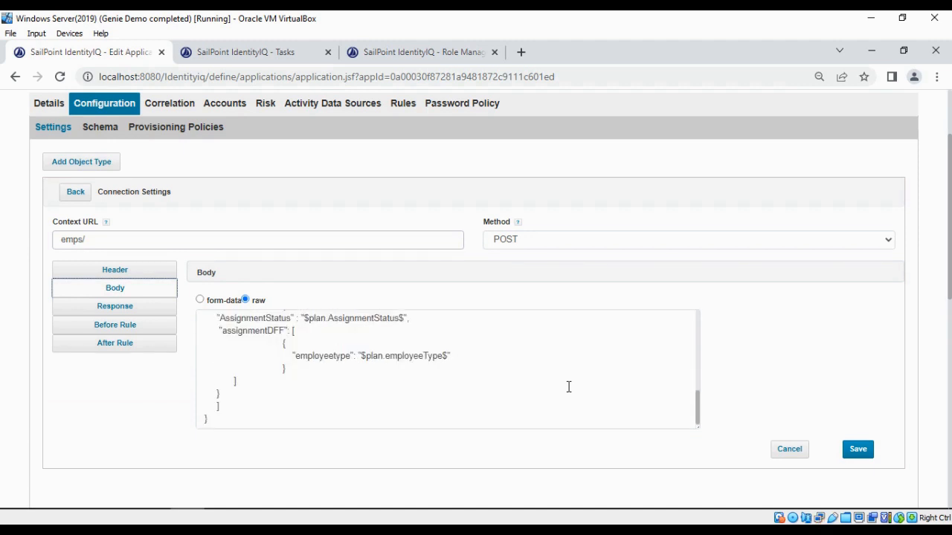
Leave Create Employee, examine the context URL and raw request body of the Update Employee operation, and return to the application settings
left_click(75, 192)
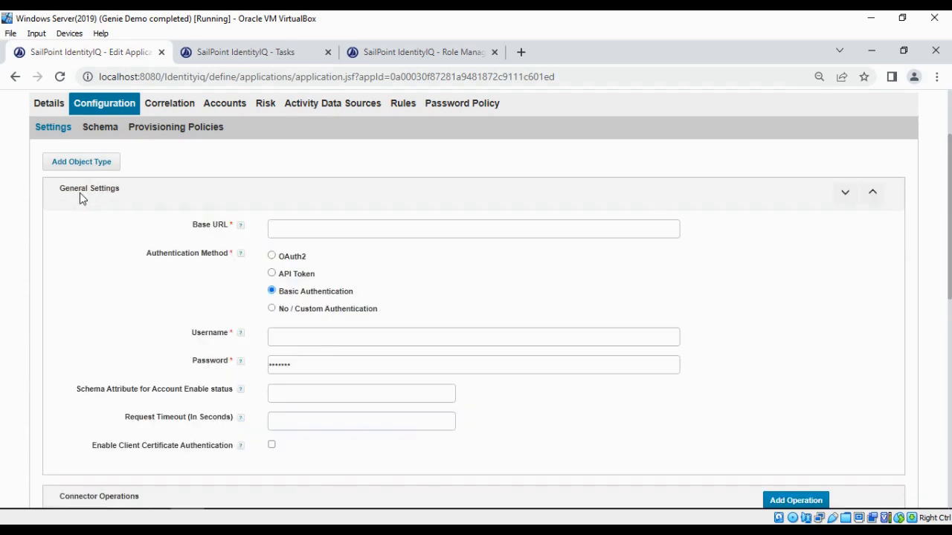
scroll(79, 192, "down", 2)
scroll(166, 301, "down", 1)
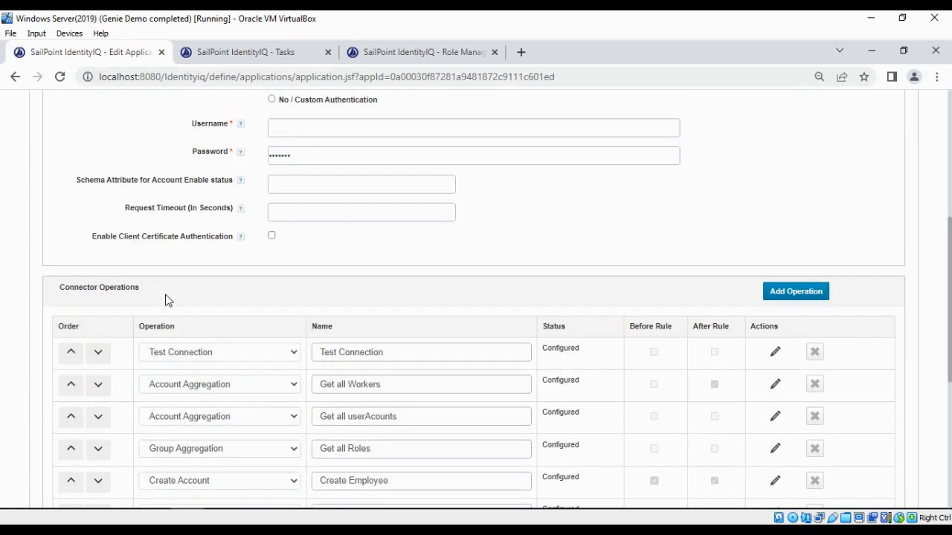
scroll(368, 339, "down", 2)
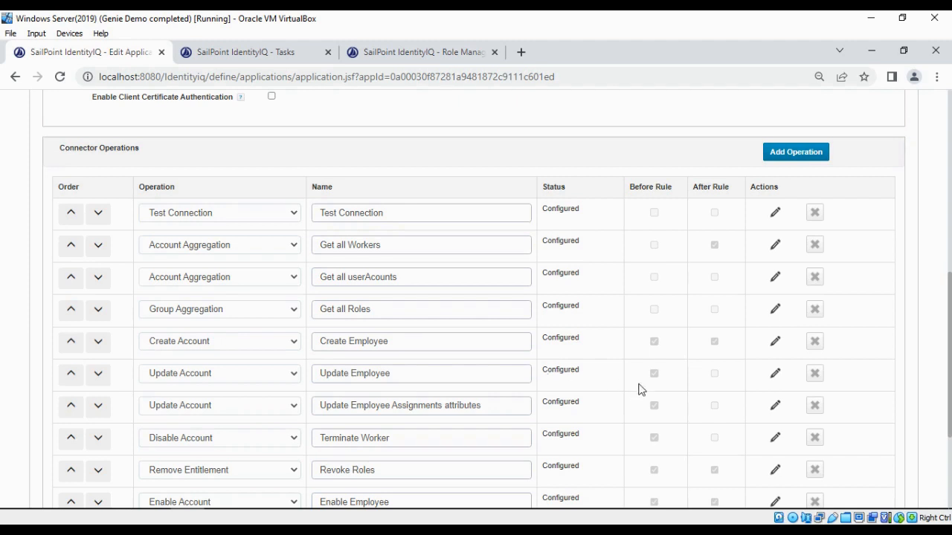
left_click(776, 376)
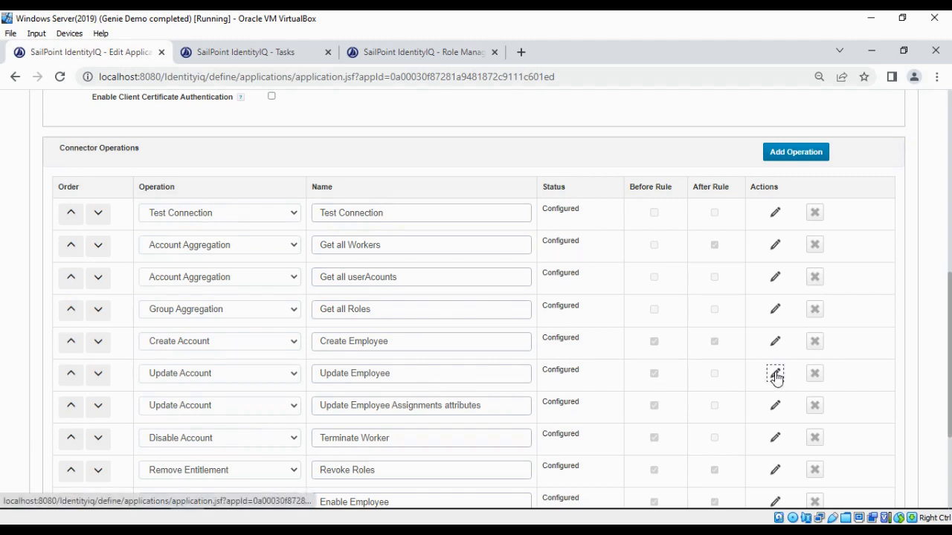
scroll(642, 353, "up", 3)
scroll(642, 352, "up", 1)
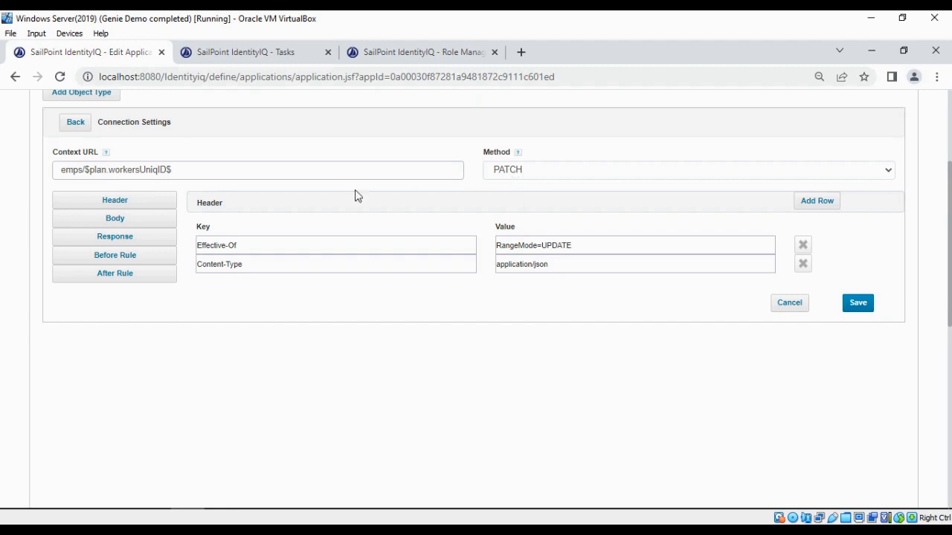
left_click(160, 230)
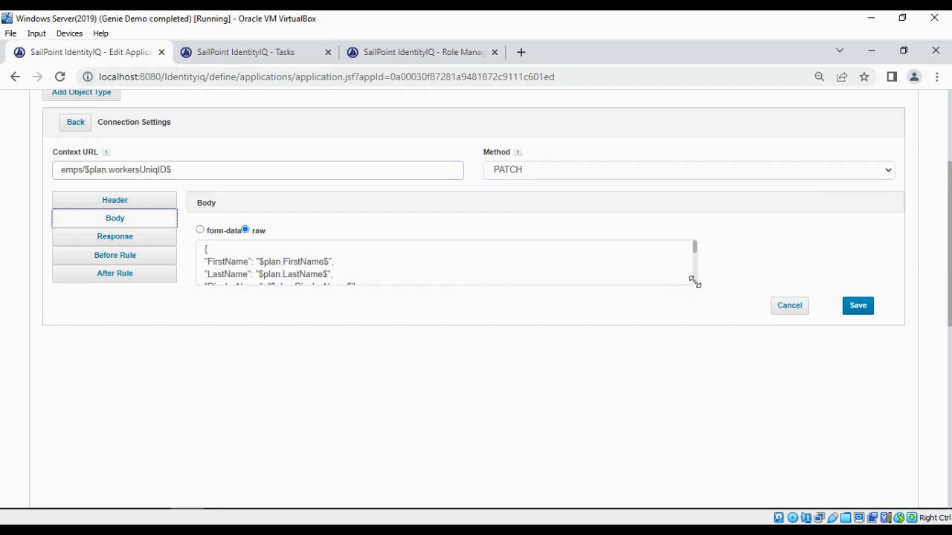
left_click_drag(691, 281, 700, 357)
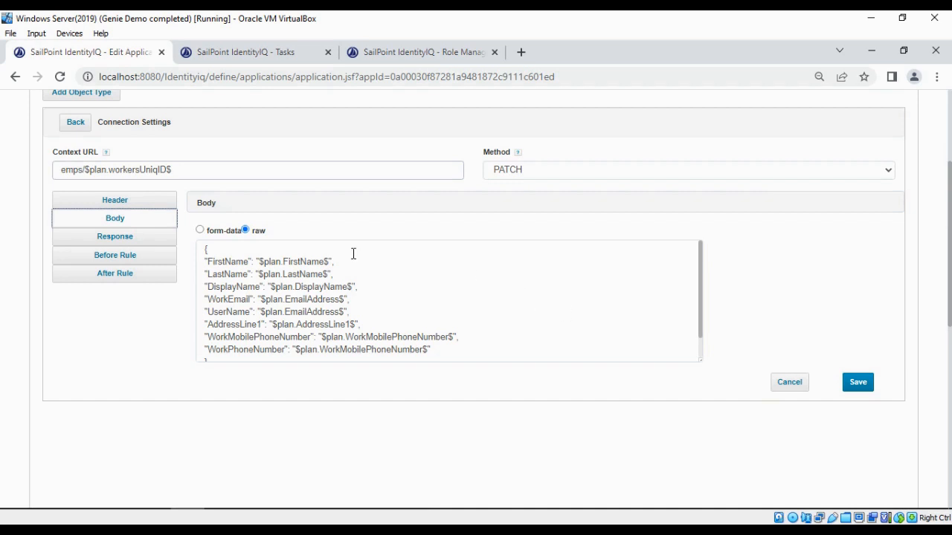
left_click(77, 132)
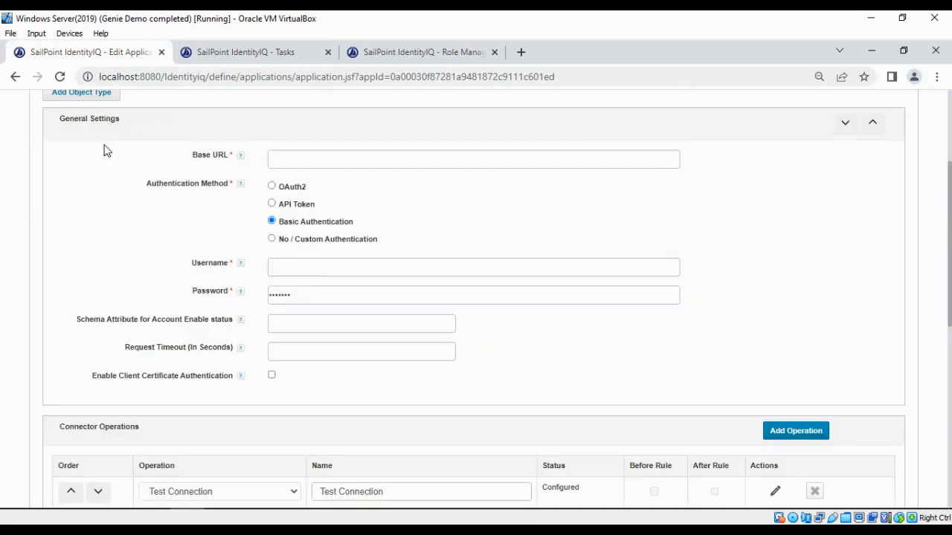
Examine the context URL, headers and raw body of the Update Employee Assignments attributes operation, and return to the application settings
scroll(209, 224, "down", 2)
scroll(323, 268, "down", 3)
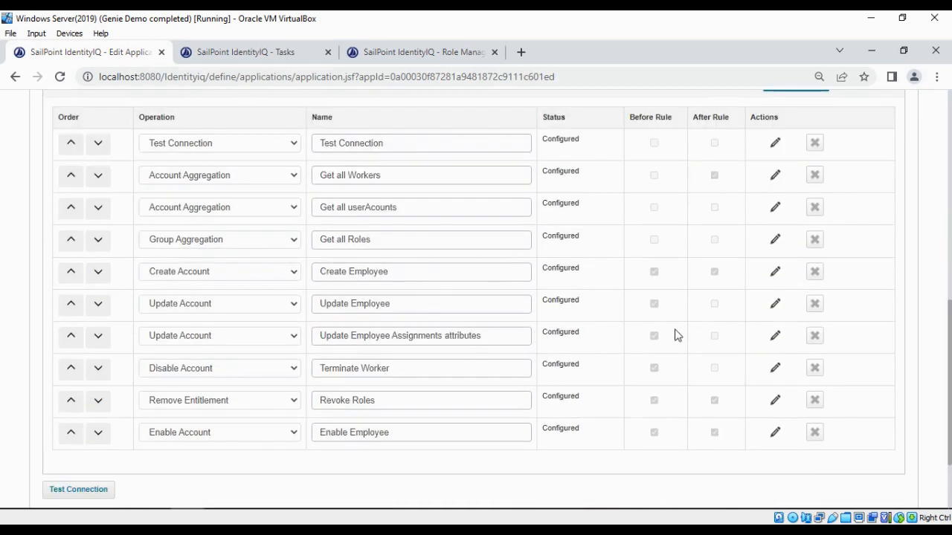
left_click(775, 337)
scroll(537, 246, "up", 3)
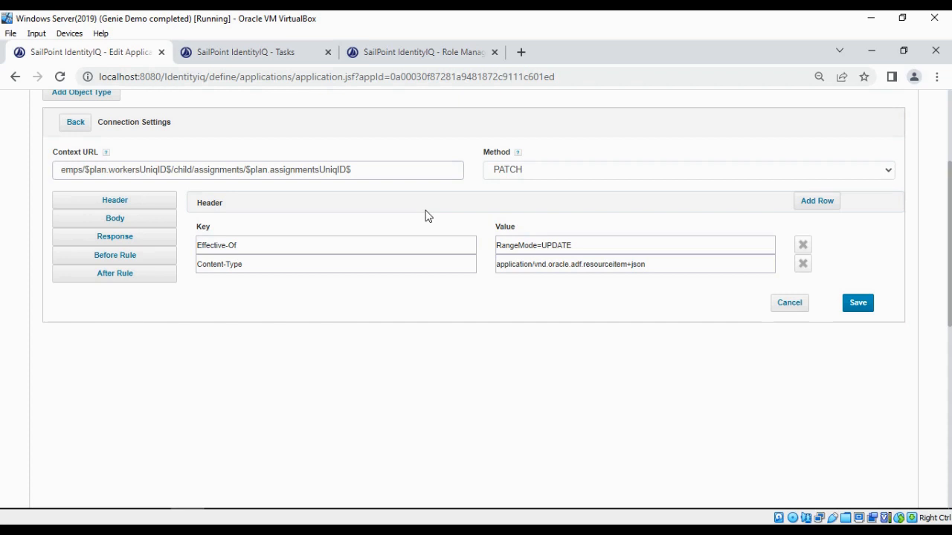
scroll(373, 177, "up", 2)
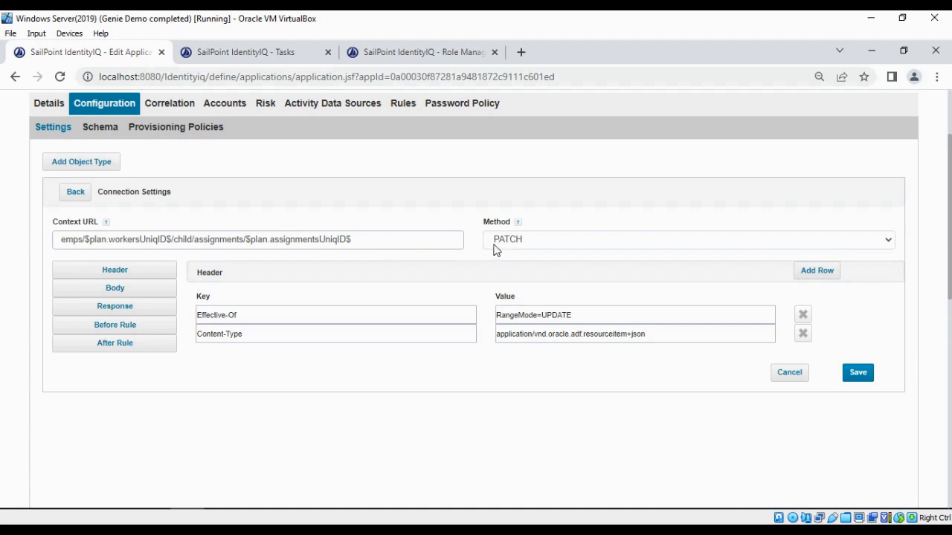
left_click(152, 286)
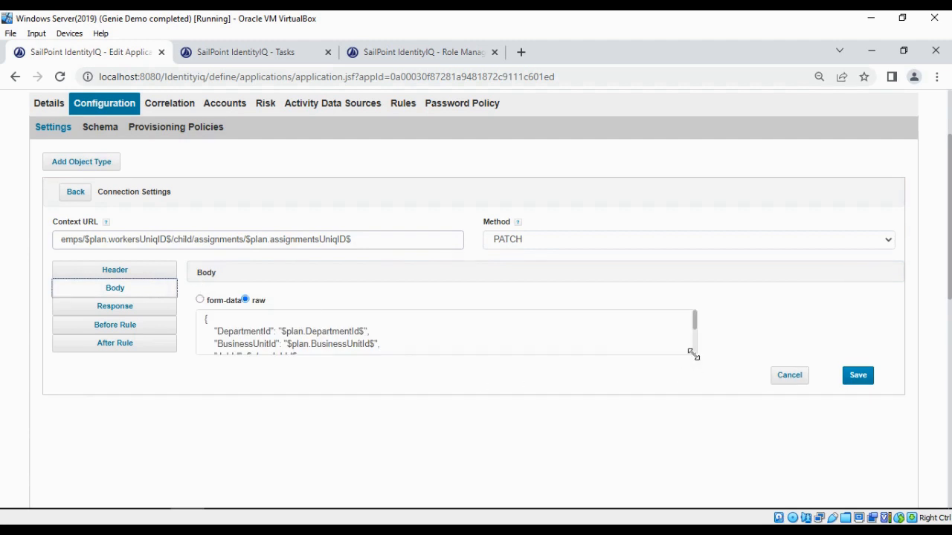
left_click_drag(693, 355, 697, 414)
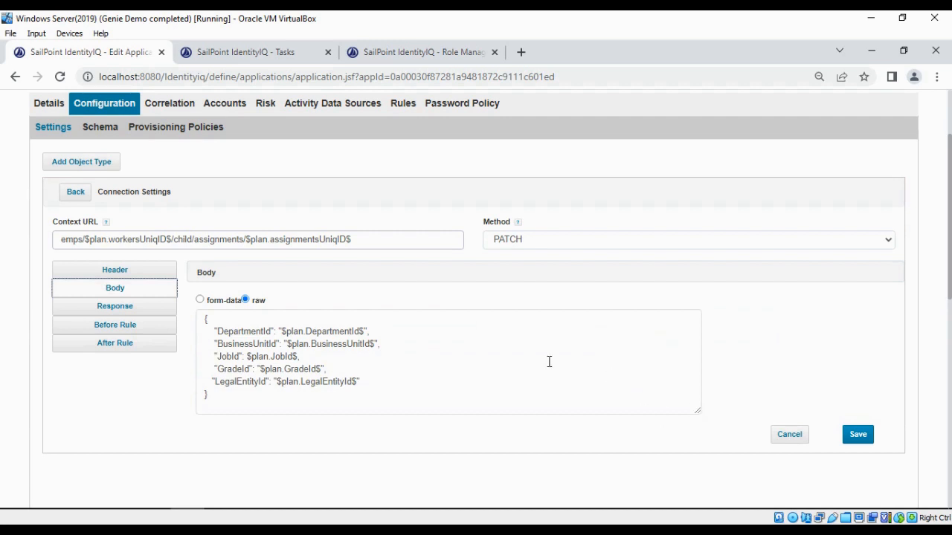
left_click(74, 200)
Examine the context URL, header and raw body of the Terminate Worker disable operation, and return to the application settings
scroll(289, 324, "down", 2)
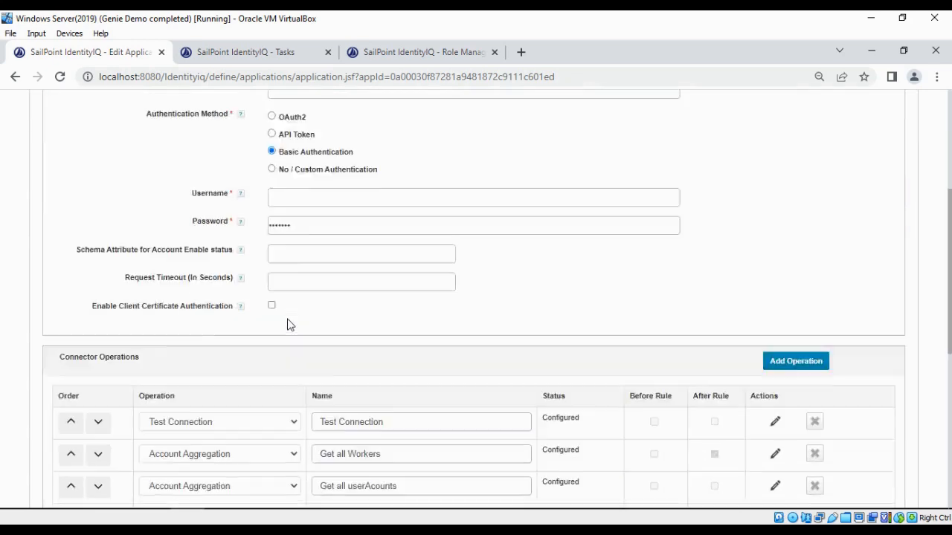
scroll(289, 325, "down", 3)
scroll(289, 324, "down", 1)
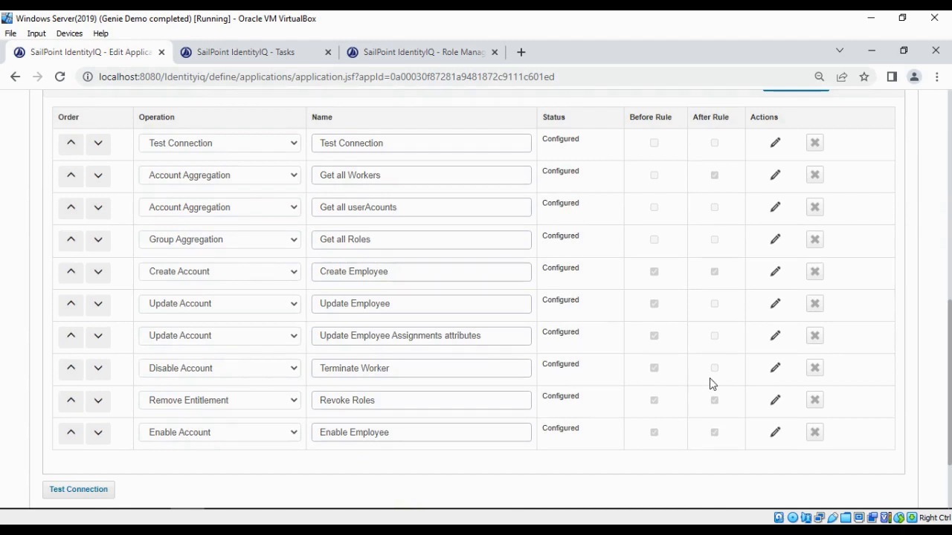
left_click(775, 371)
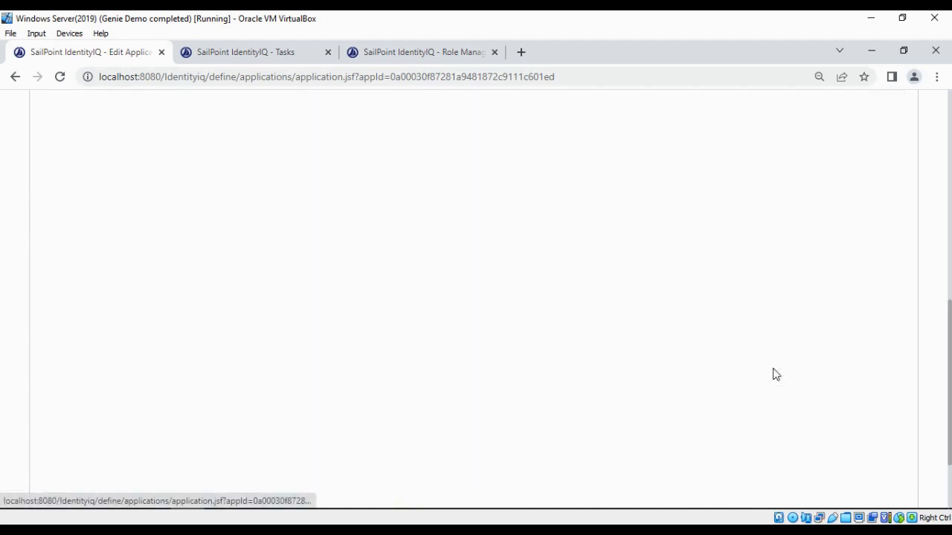
scroll(604, 338, "up", 5)
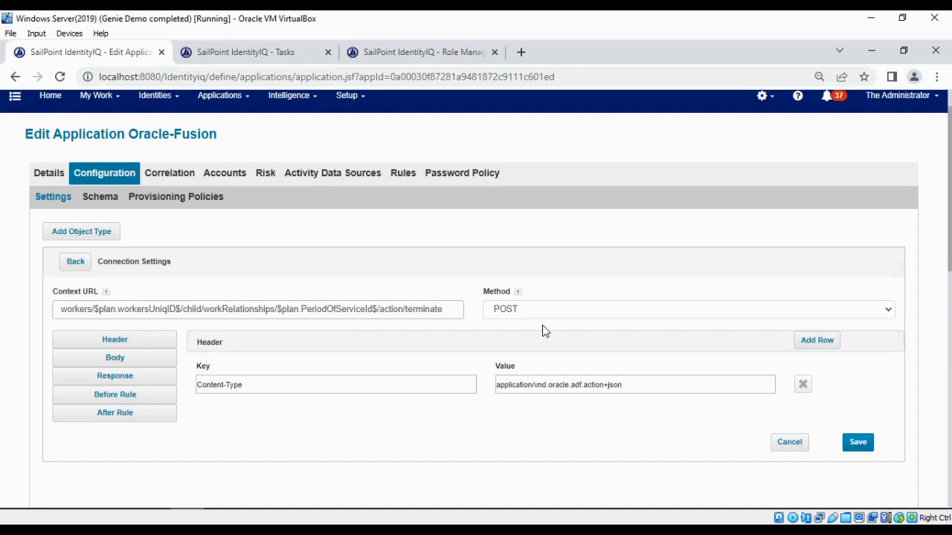
left_click(163, 359)
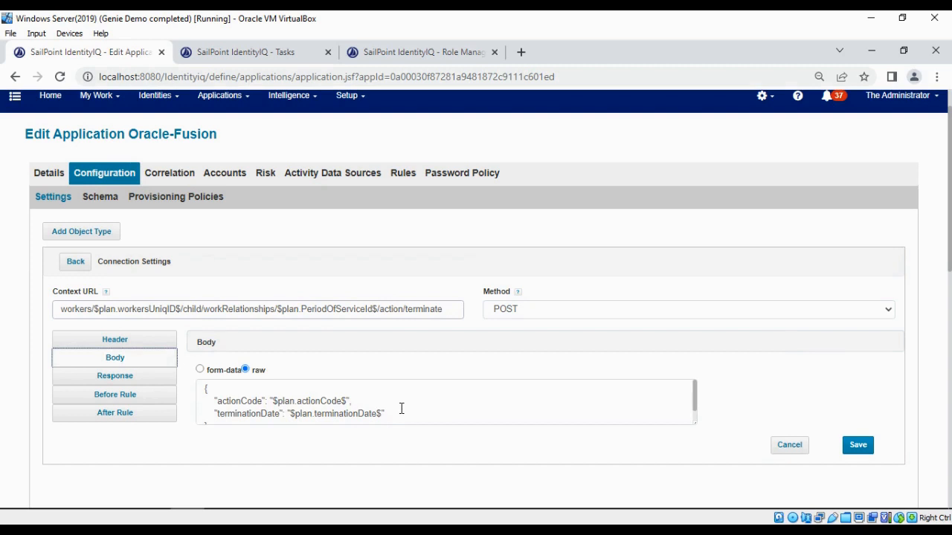
left_click(77, 264)
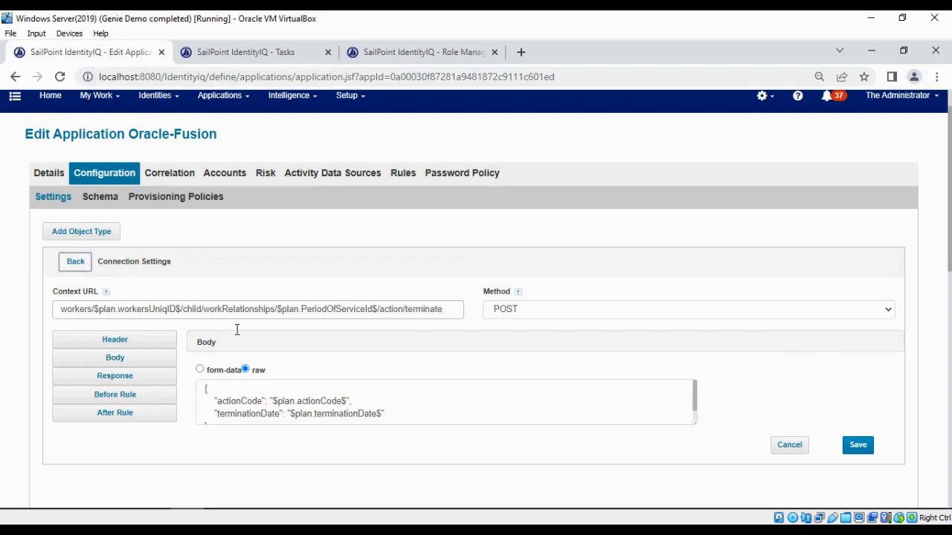
Examine the context URL, method and header of the Revoke Roles remove entitlement operation, and return to the application settings
scroll(382, 404, "down", 8)
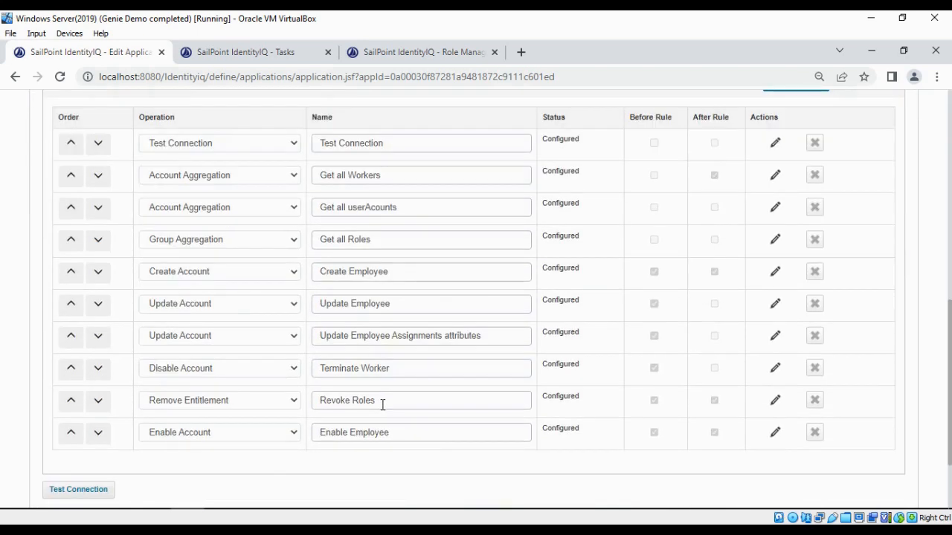
left_click(777, 404)
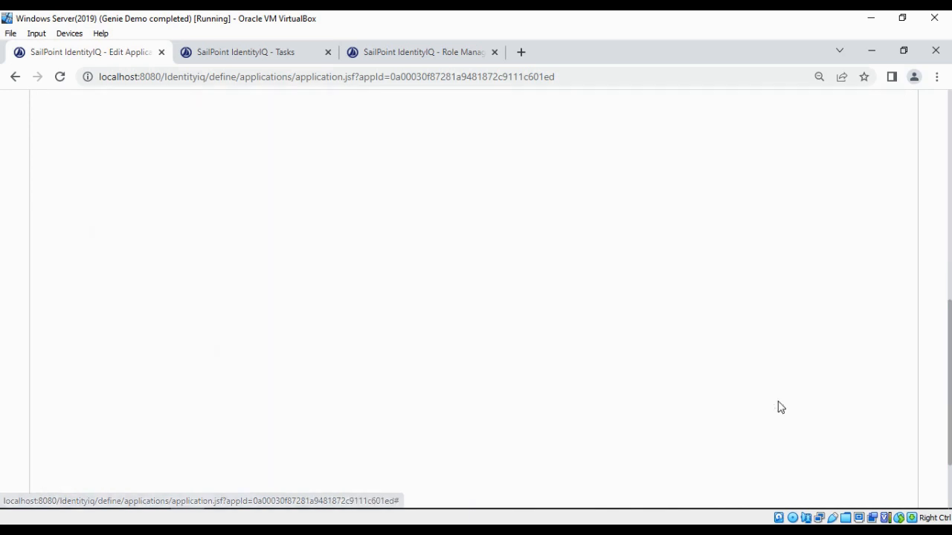
scroll(624, 334, "up", 5)
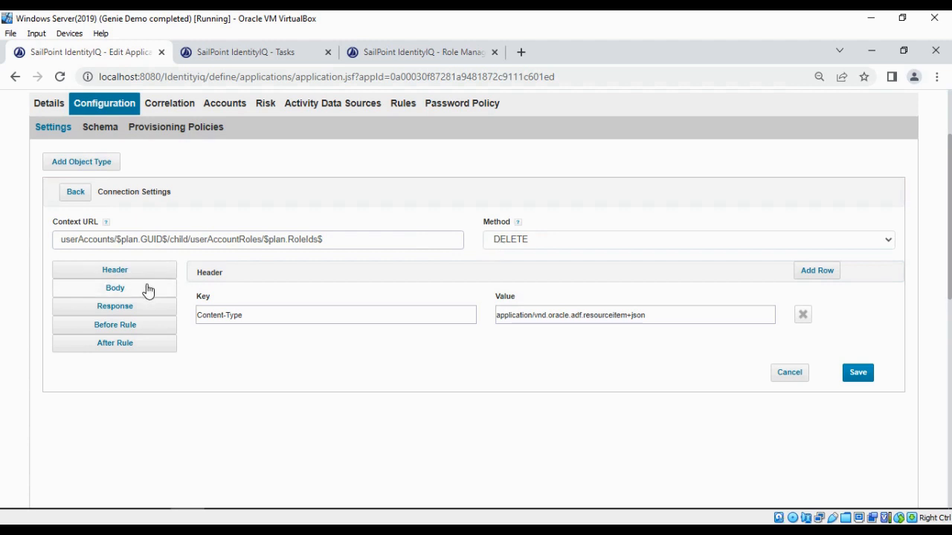
left_click(76, 194)
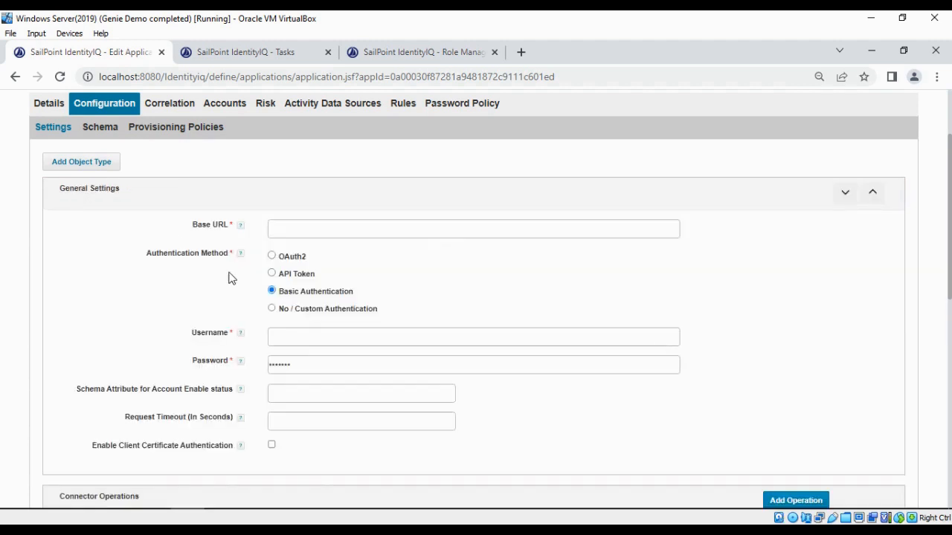
Examine the context URL, headers and full raw body of the Enable Employee operation, and return to the application settings
scroll(351, 342, "down", 6)
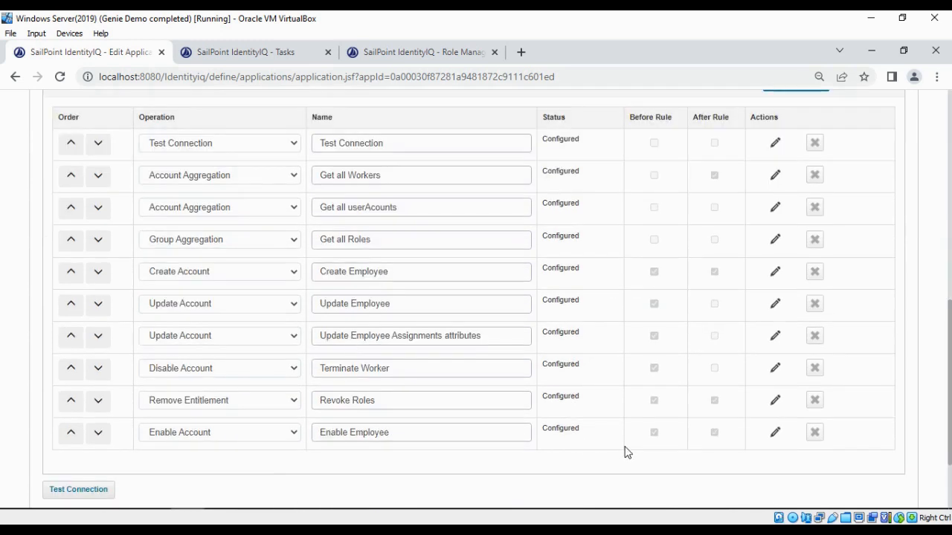
left_click(775, 435)
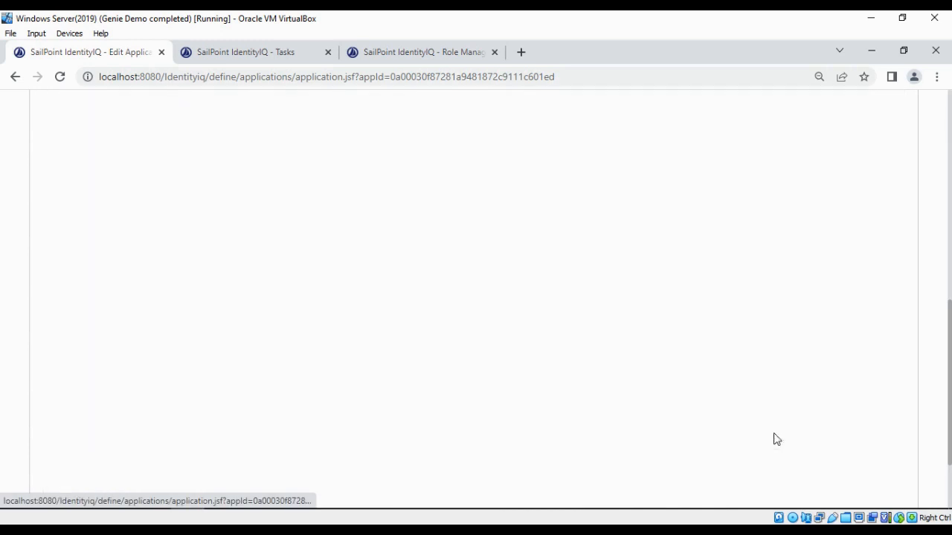
scroll(577, 383, "up", 1)
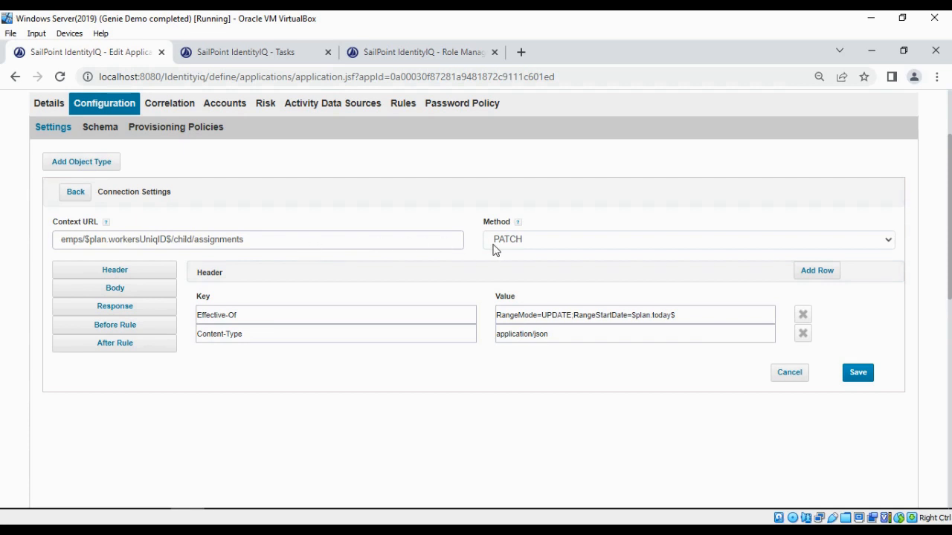
left_click(138, 295)
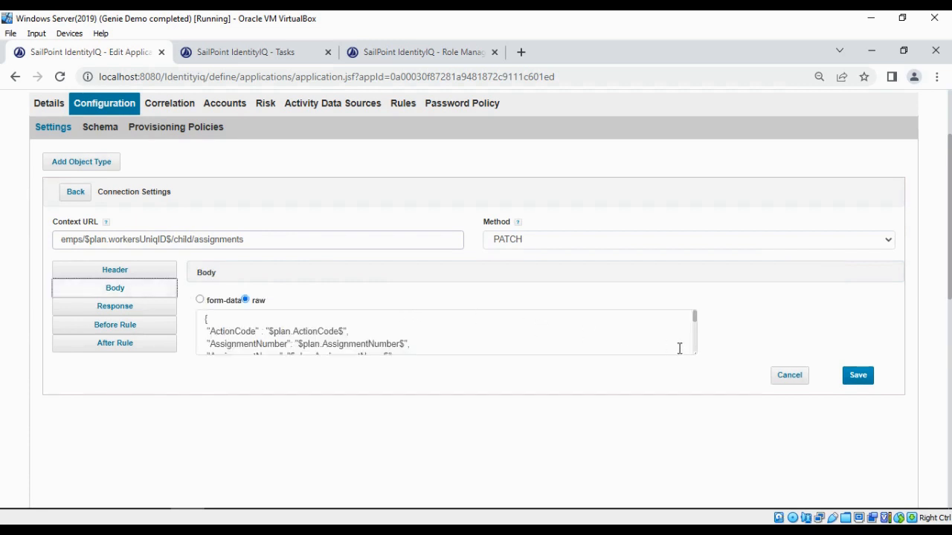
left_click_drag(693, 351, 693, 434)
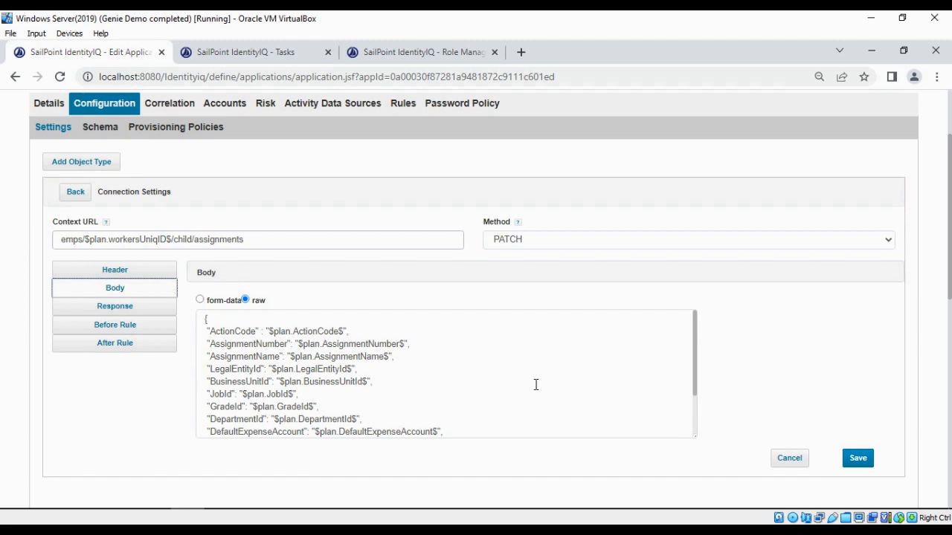
scroll(535, 384, "down", 2)
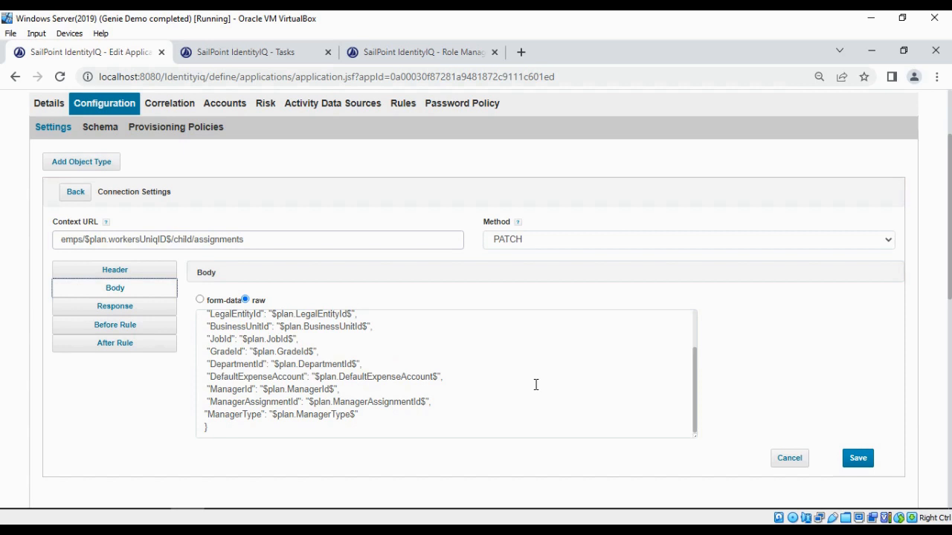
scroll(535, 384, "up", 3)
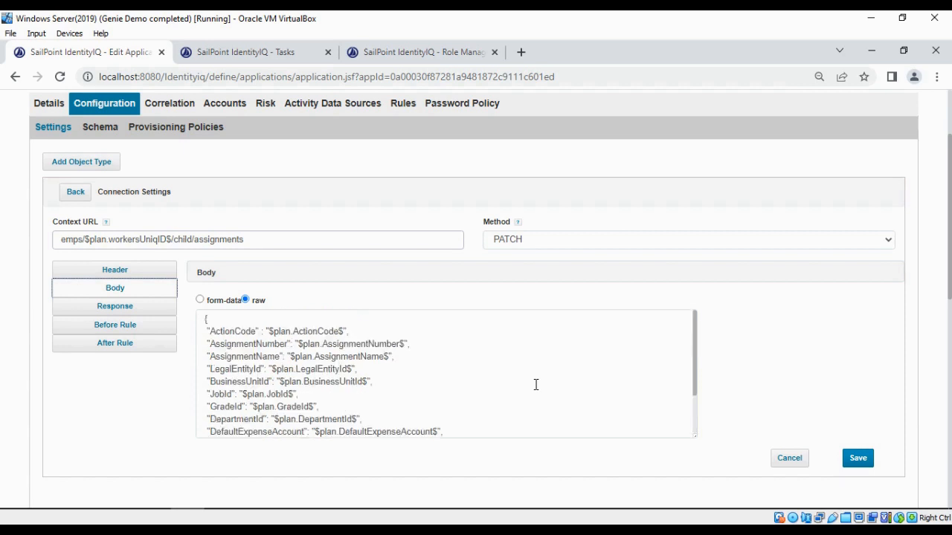
left_click(76, 199)
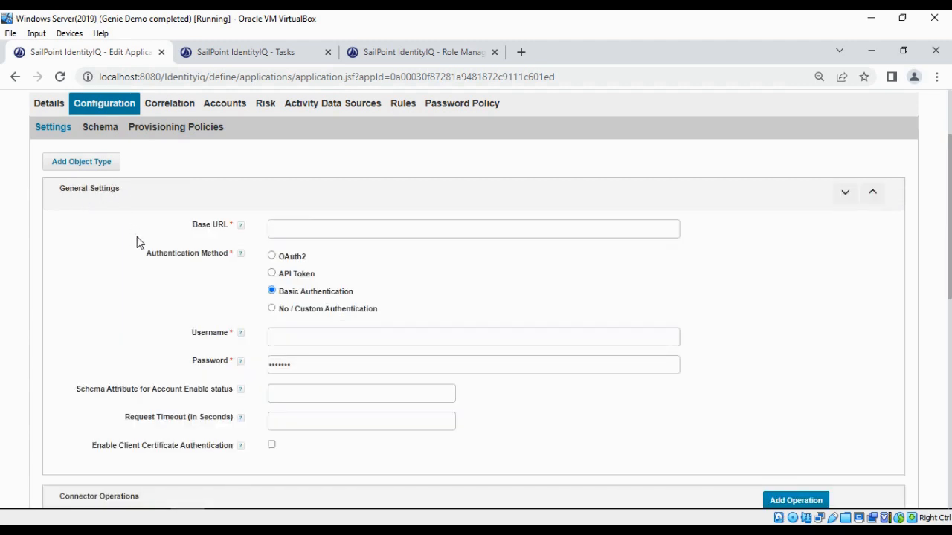
Open the application's schema and review the account attributes down to RoleIds, highlighting that attribute's name
left_click(104, 133)
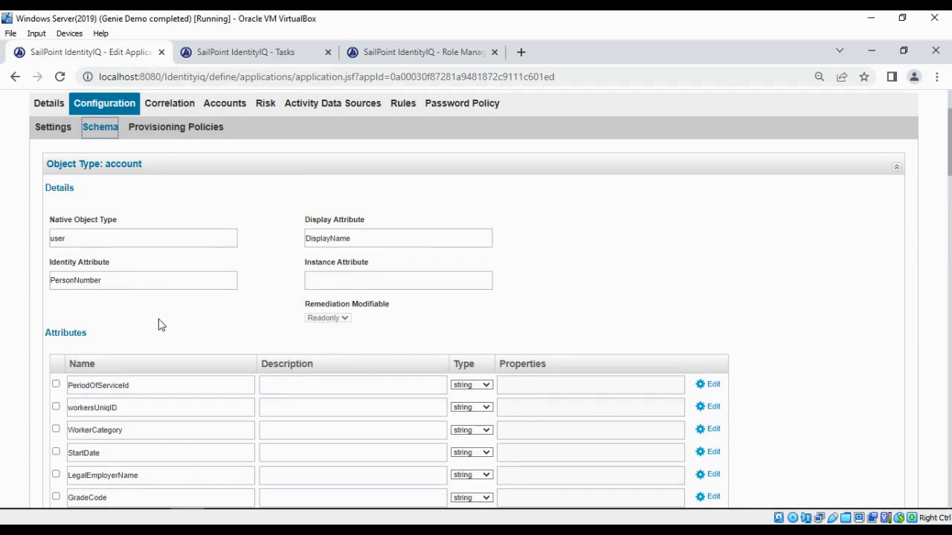
scroll(158, 322, "down", 5)
scroll(159, 320, "down", 4)
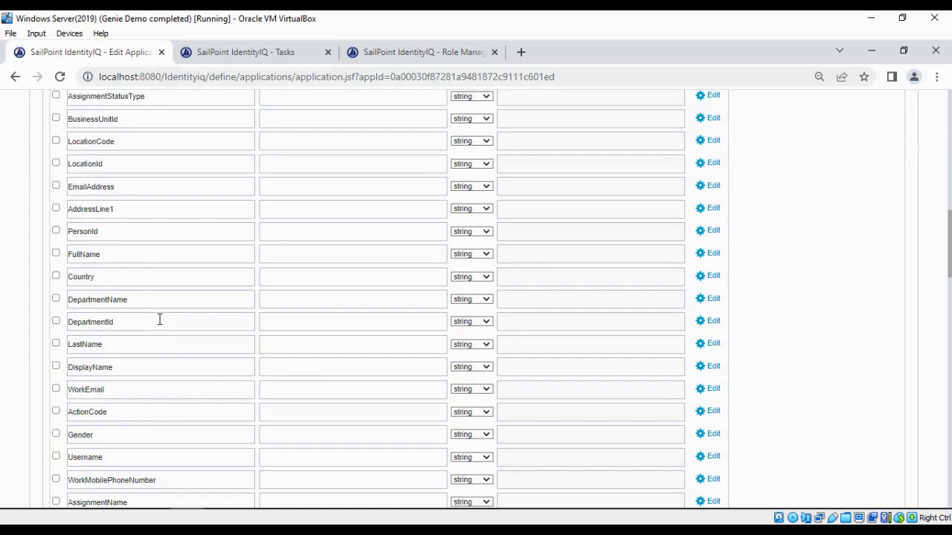
scroll(159, 320, "down", 5)
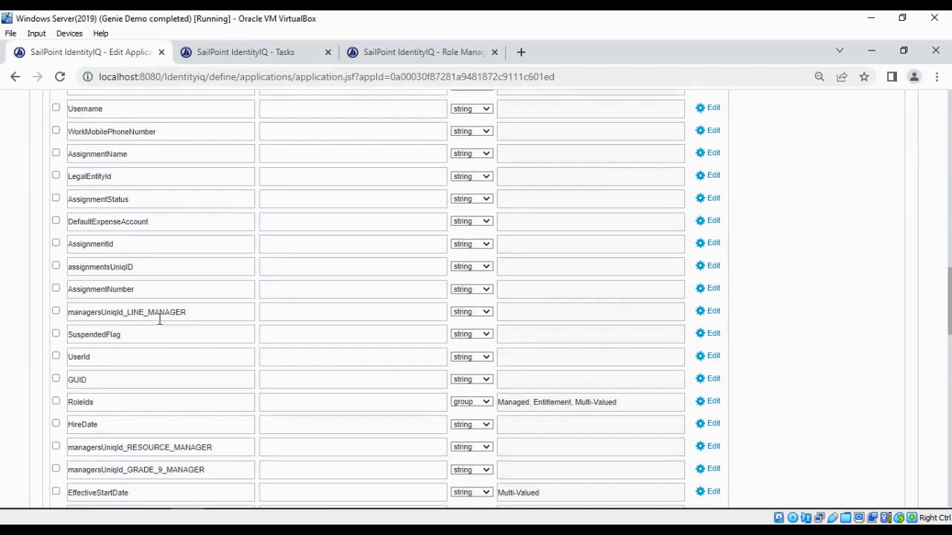
double_click(87, 401)
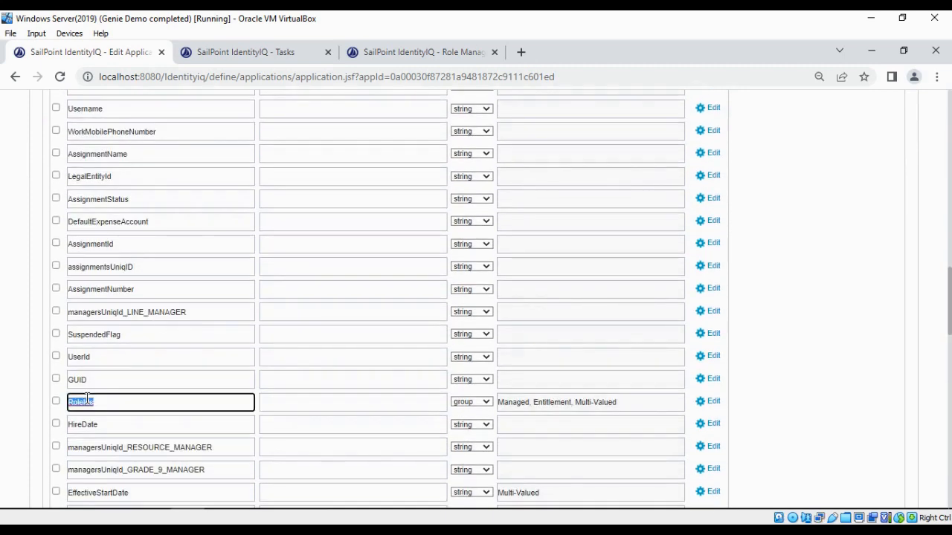
Review the remaining account schema attributes and the group object type's details and attributes in the application's schema
key("Right")
scroll(112, 405, "down", 1)
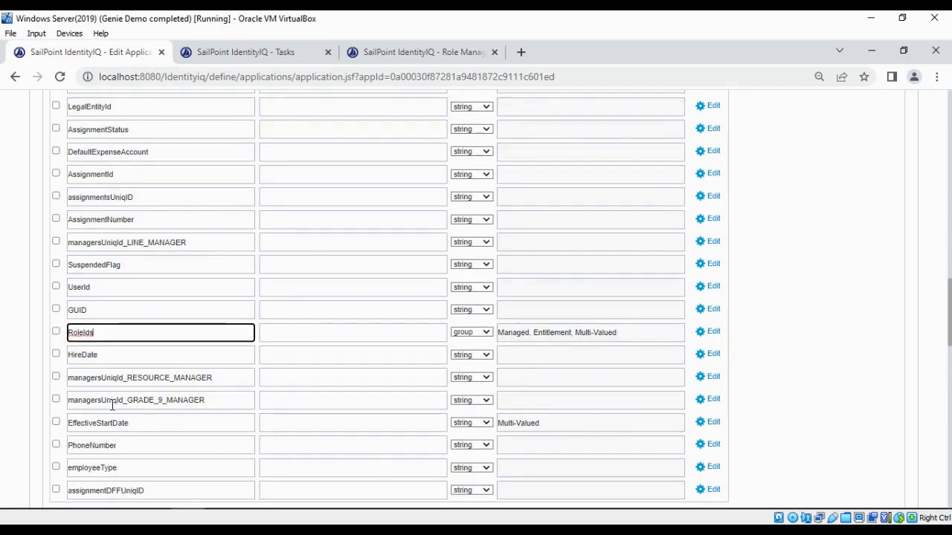
scroll(112, 405, "down", 8)
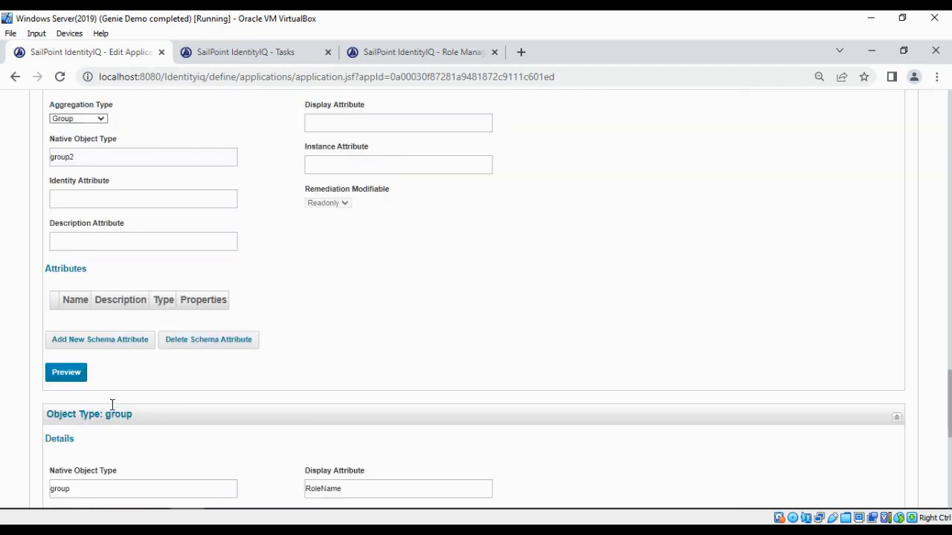
scroll(113, 405, "down", 1)
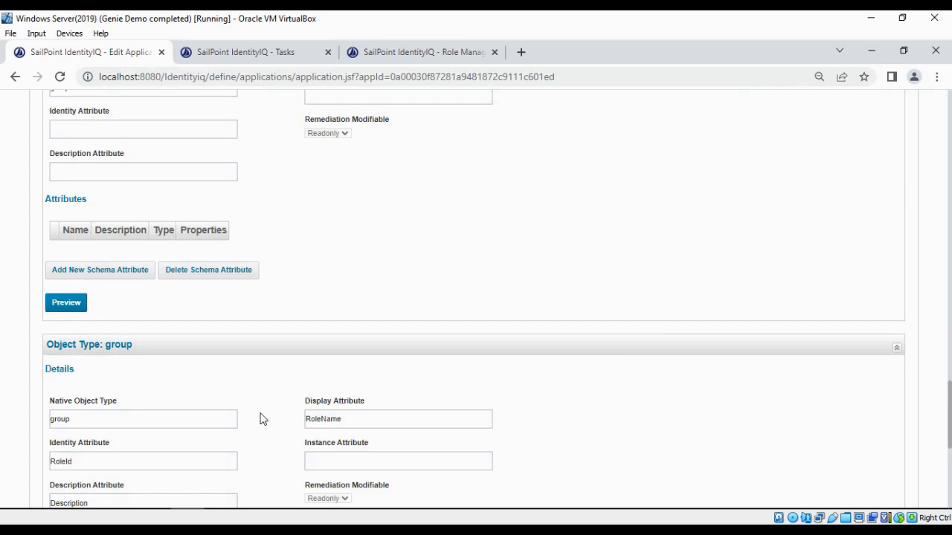
scroll(260, 419, "down", 1)
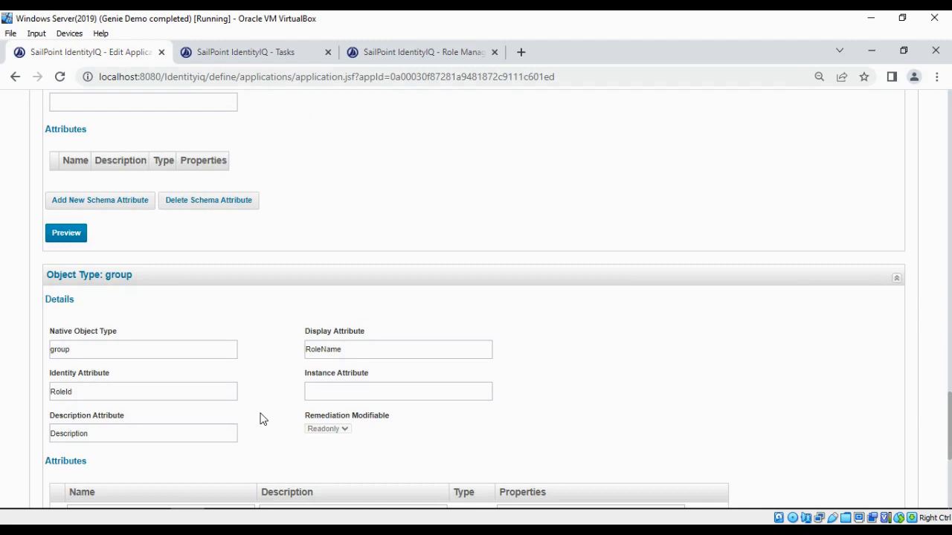
scroll(261, 419, "down", 3)
scroll(261, 419, "up", 5)
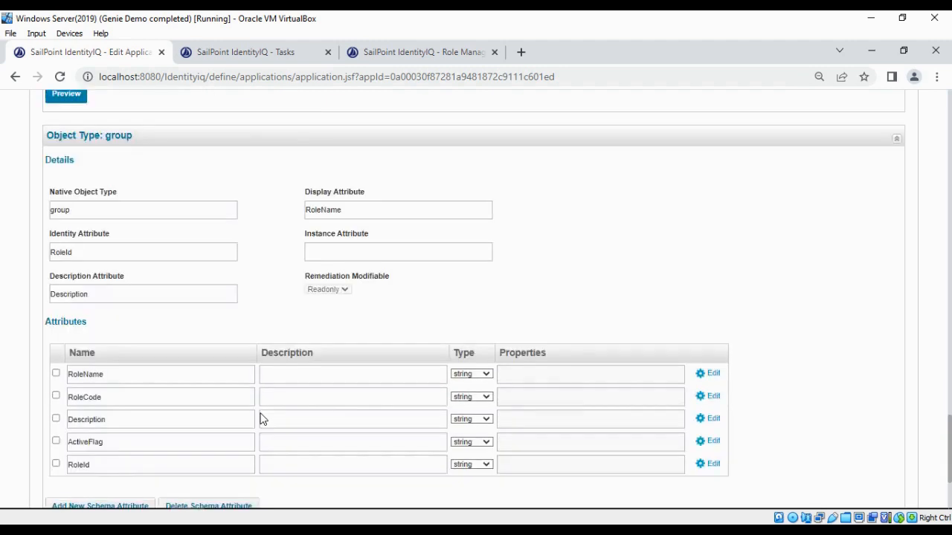
scroll(260, 419, "up", 10)
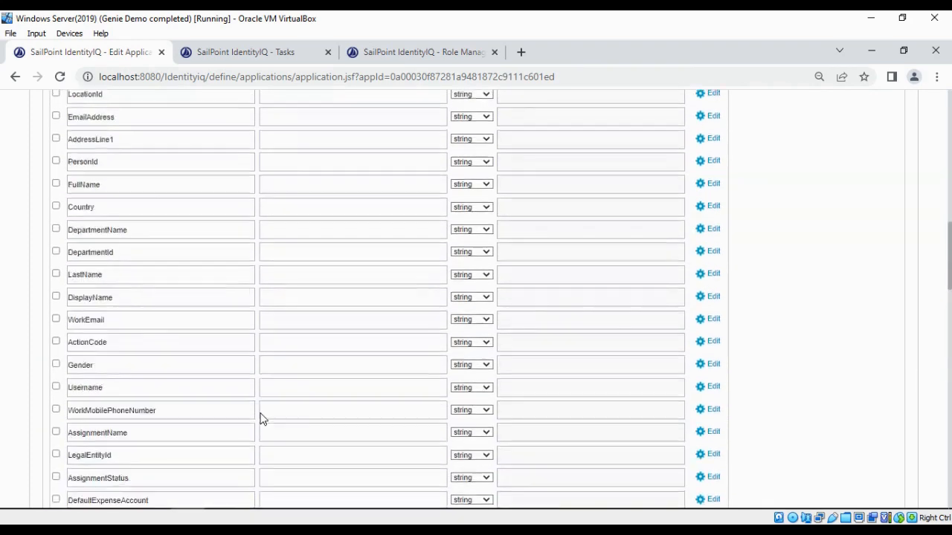
scroll(261, 419, "up", 5)
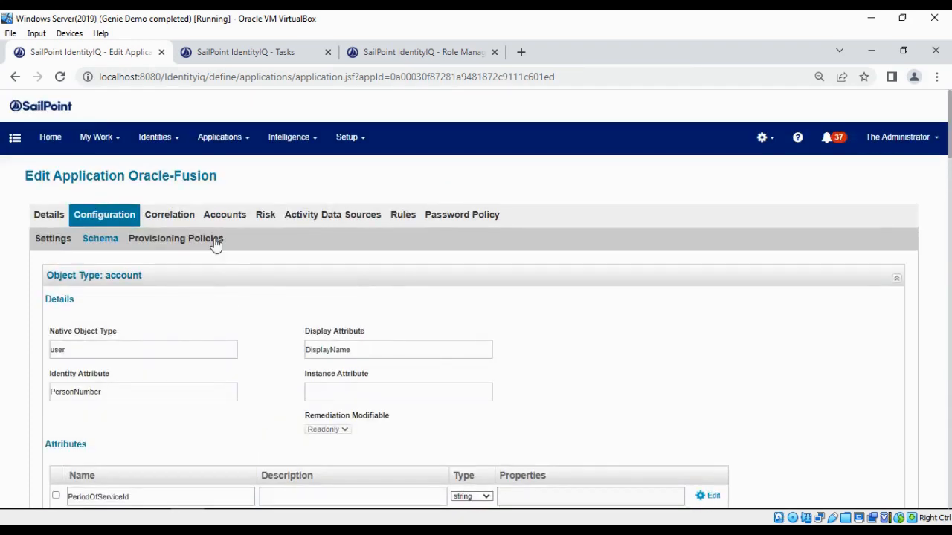
Open the provisioning policies and examine the fields of the Oracle-Fusion-Create-Account and Oracle-Fusion-Enable-Account forms, closing each form without saving
left_click(215, 239)
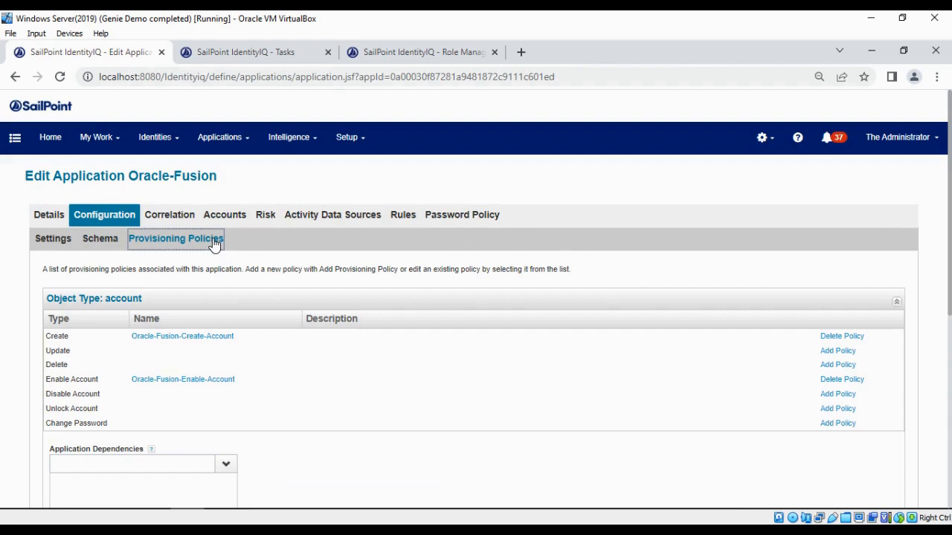
left_click(205, 339)
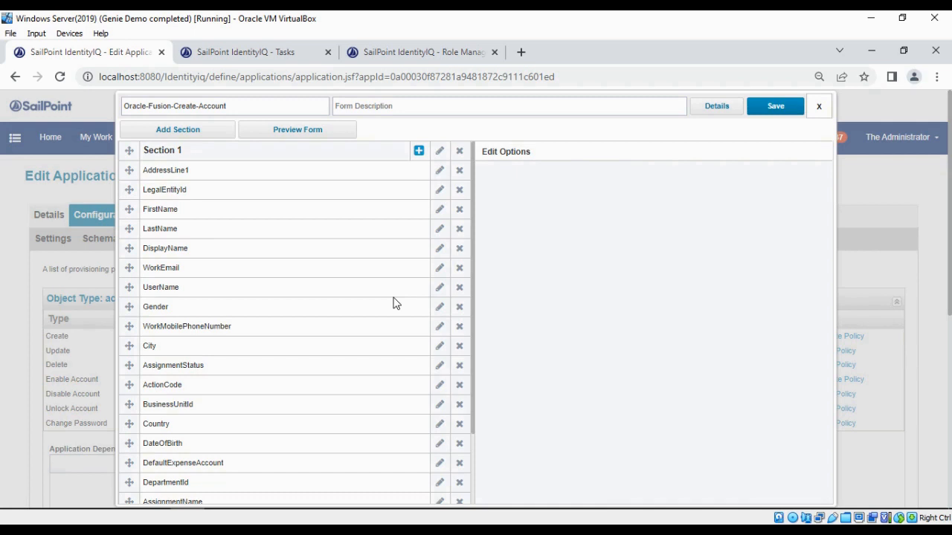
scroll(396, 303, "down", 1)
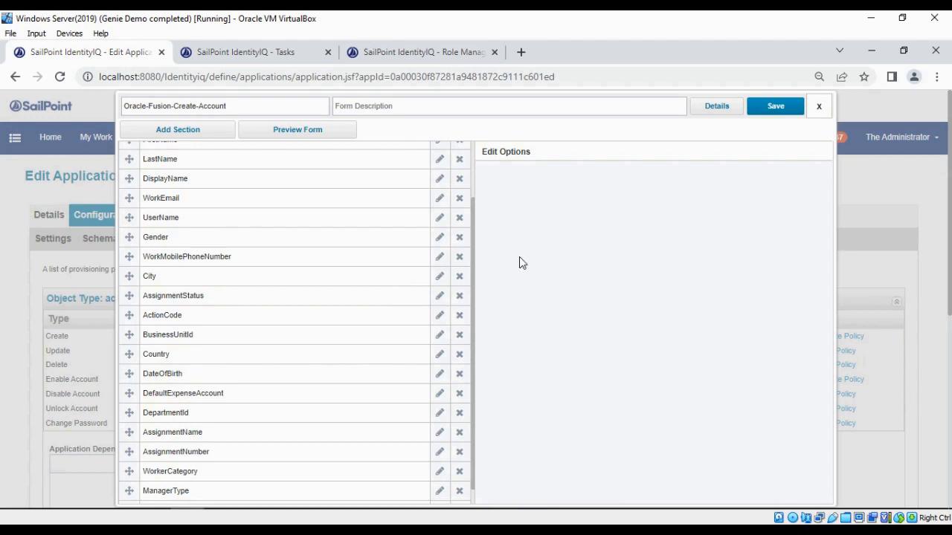
left_click(818, 108)
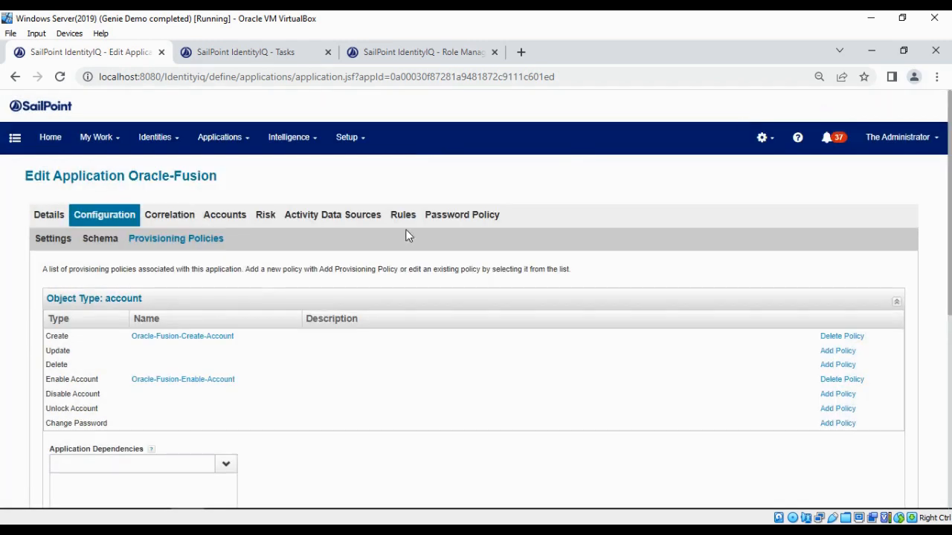
left_click(213, 382)
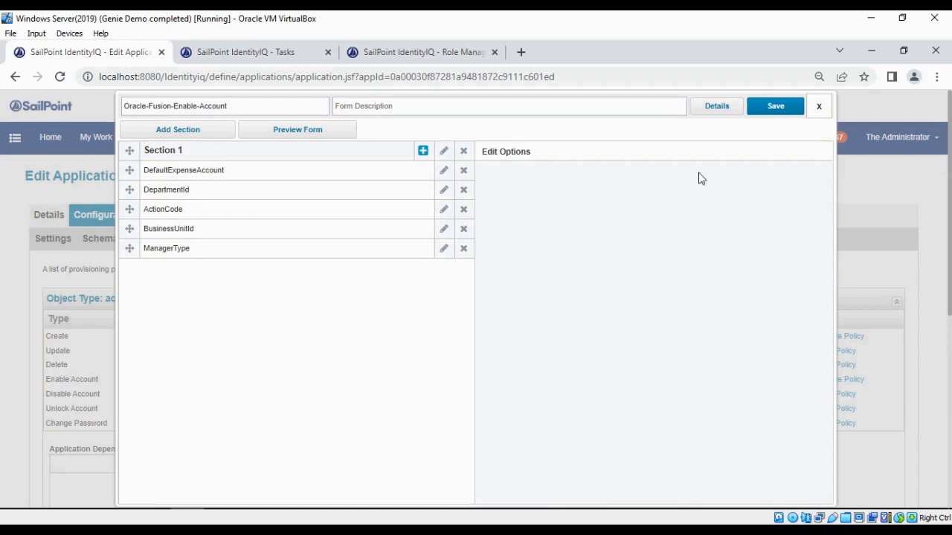
left_click(819, 106)
mouse_move(381, 508)
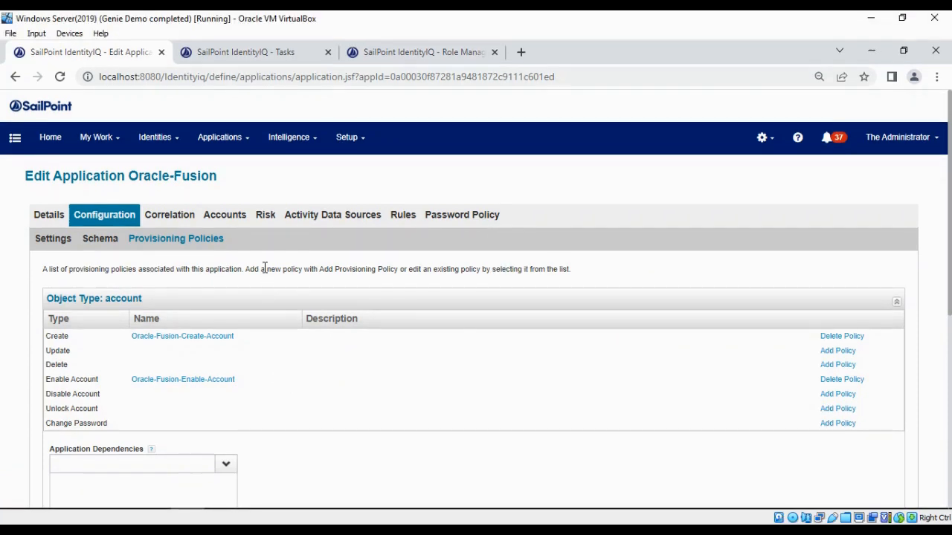
Review the application's account correlation, linked accounts, risk scorecard, and its aggregation and provisioning rules
left_click(193, 222)
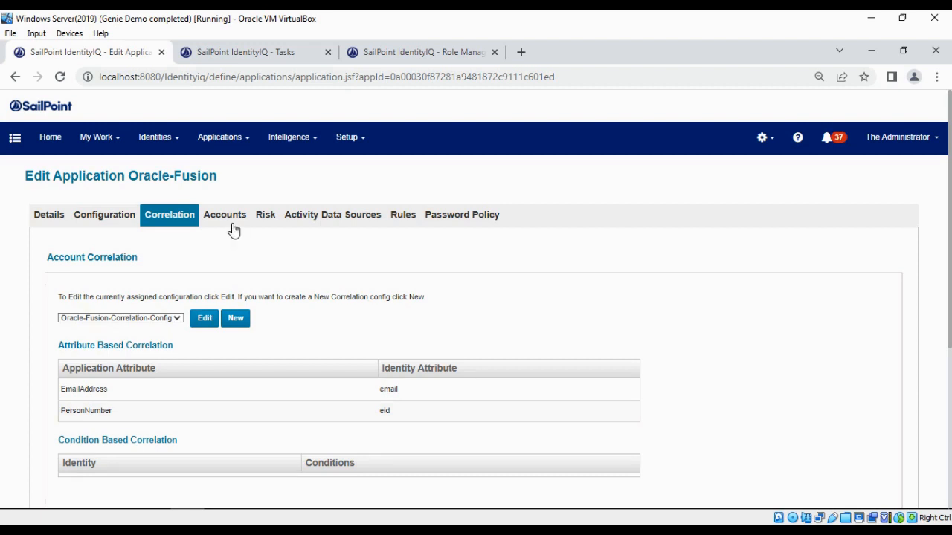
left_click(225, 216)
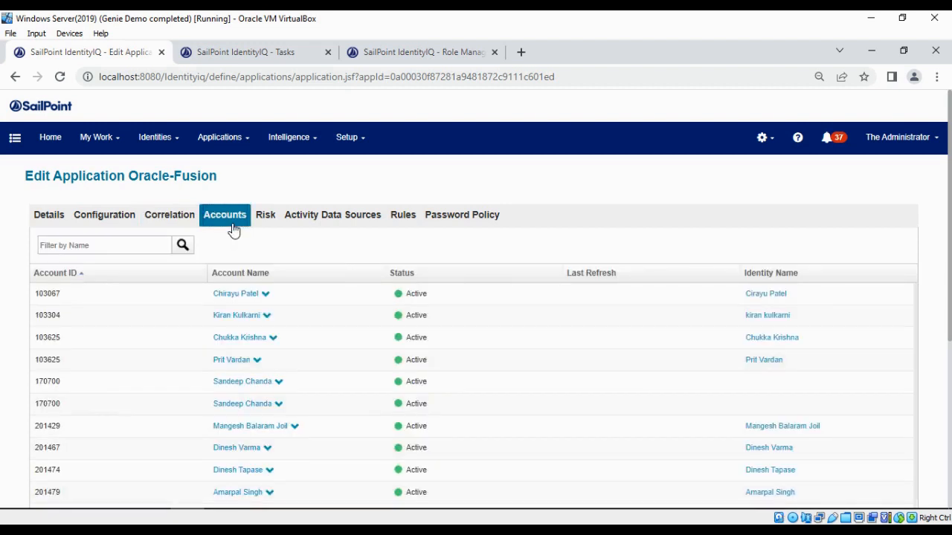
left_click(272, 218)
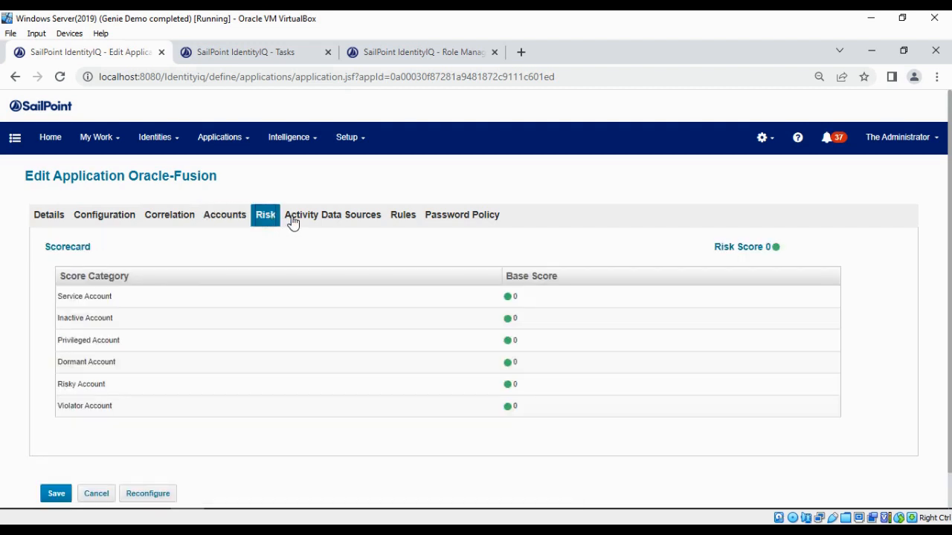
left_click(403, 222)
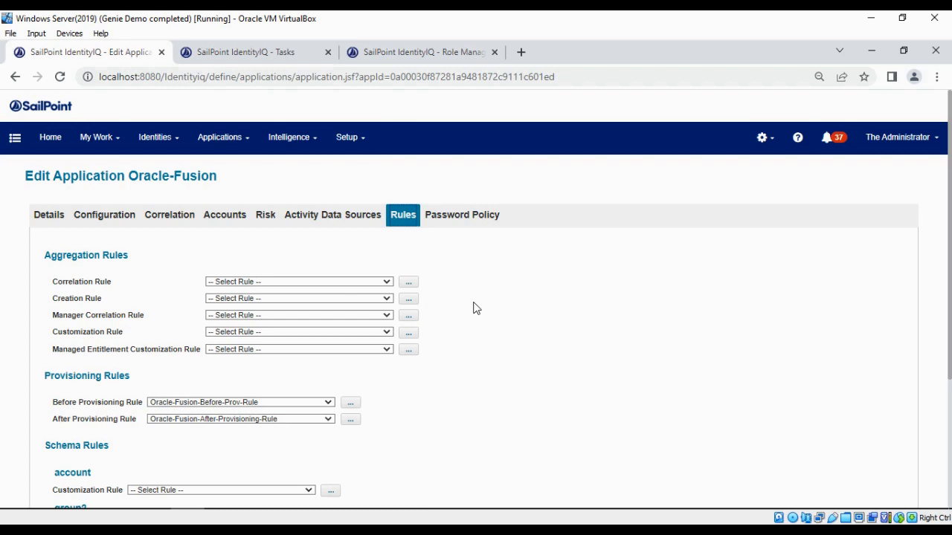
mouse_move(432, 506)
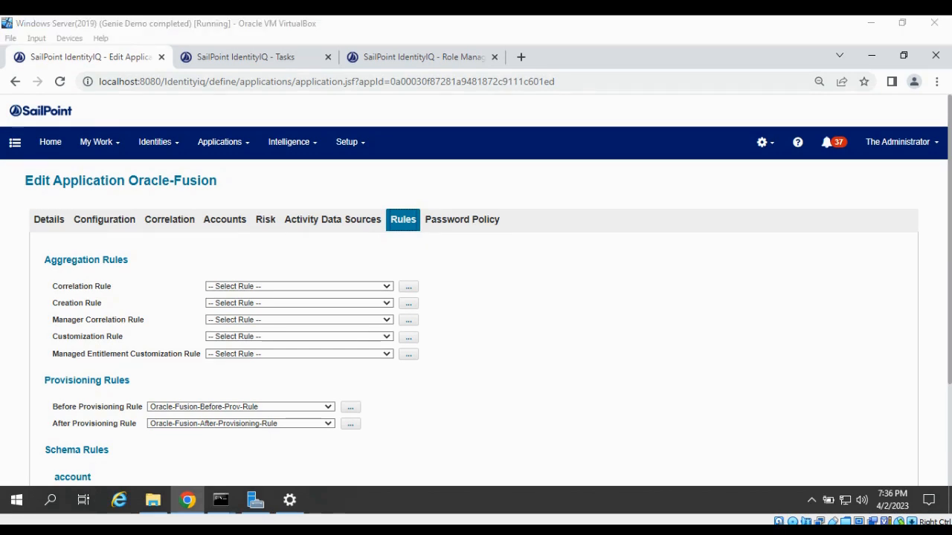
Test the connection from the Oracle-Fusion application's configuration settings and save the application
scroll(265, 421, "down", 15)
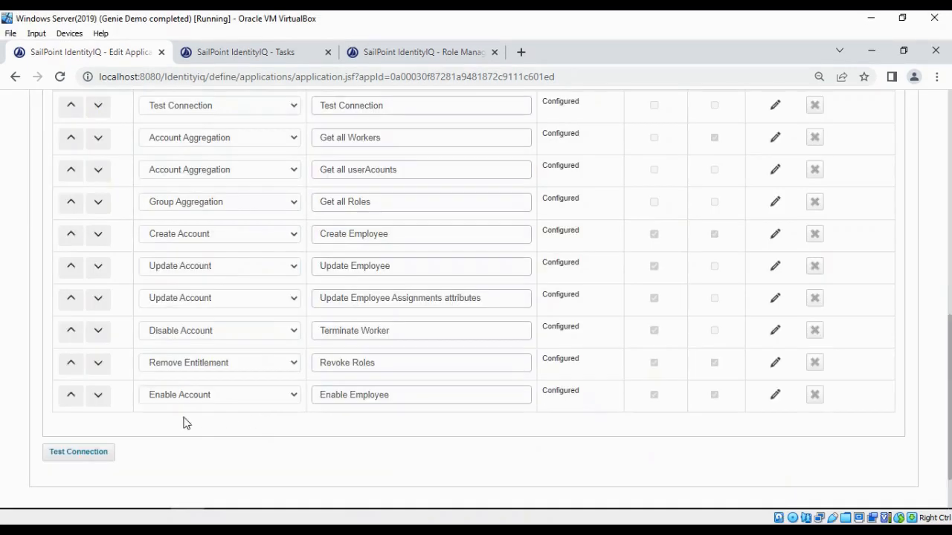
left_click(99, 450)
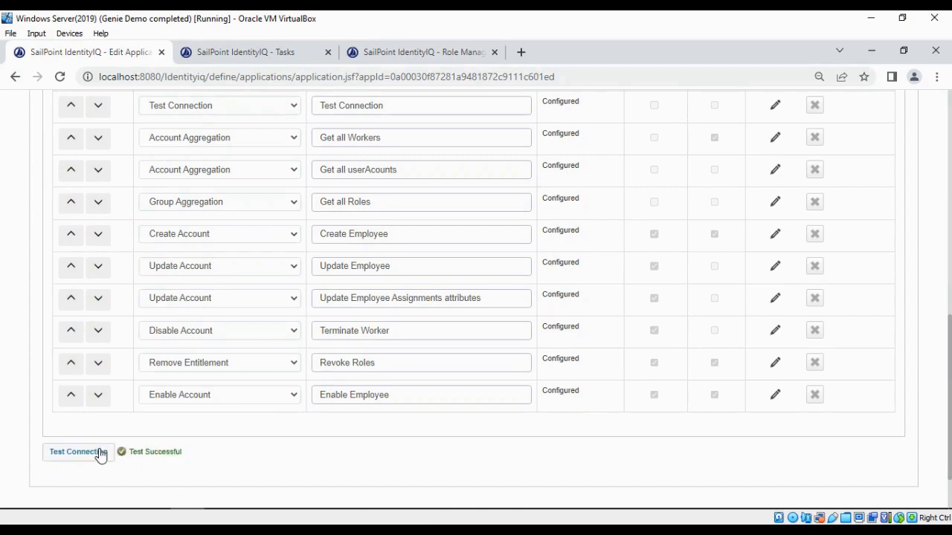
scroll(184, 467, "down", 2)
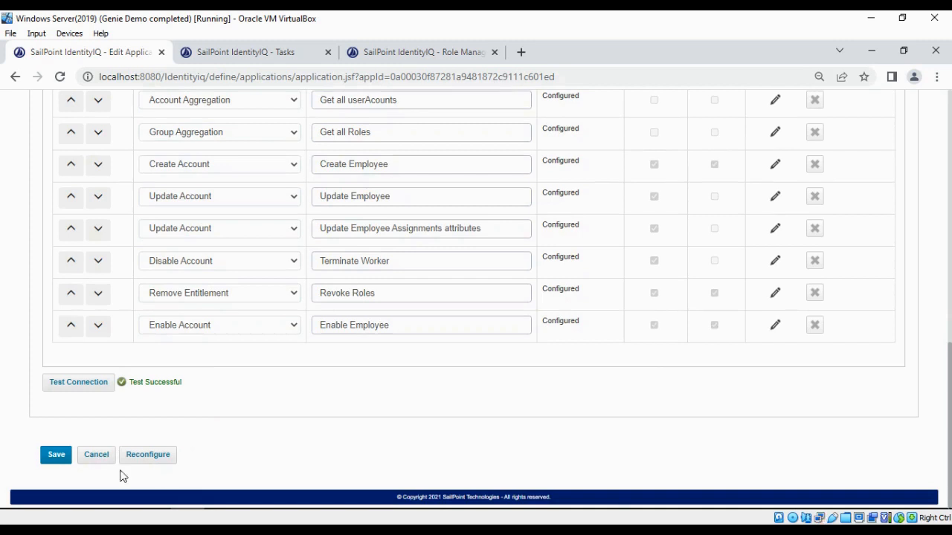
left_click(54, 455)
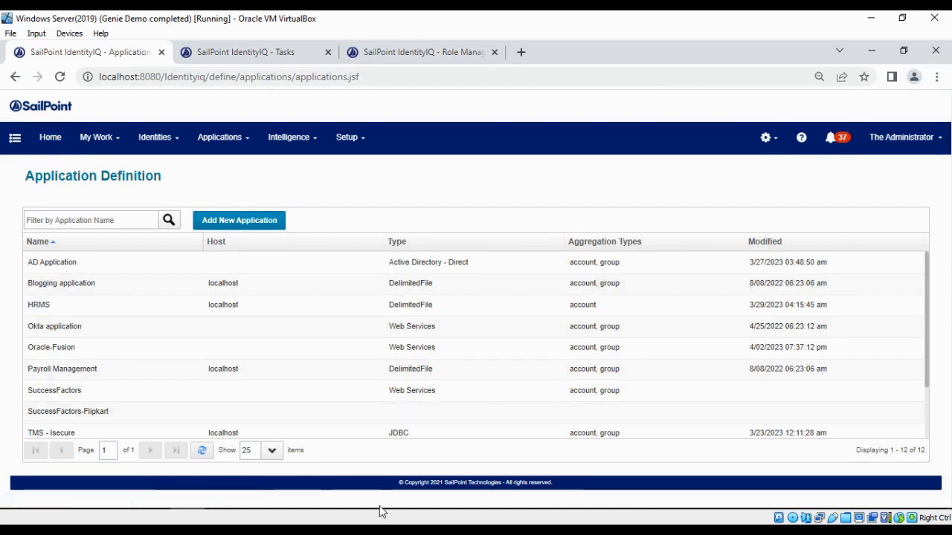
mouse_move(379, 512)
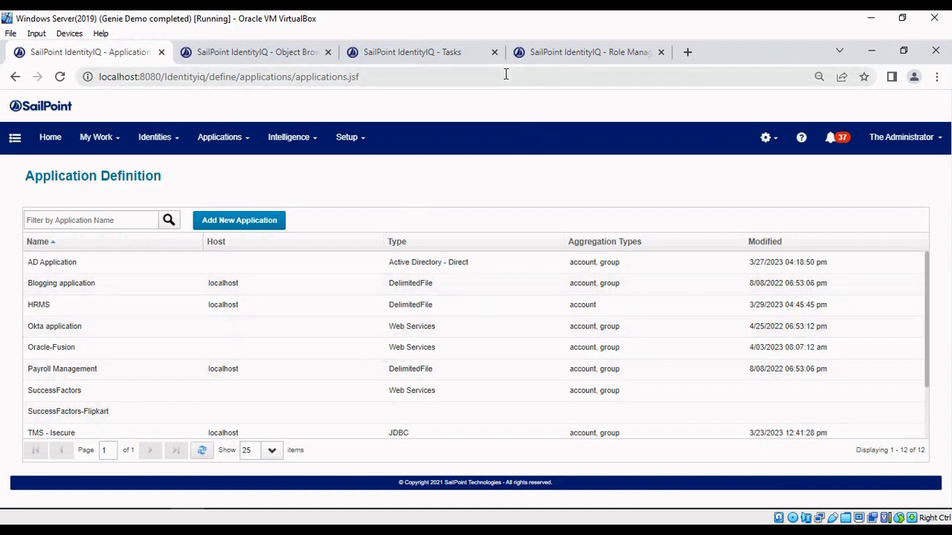
Close the Object Browser page, open the Oracle-Fusion business role for editing, and examine its attributes and assignment rule
left_click(328, 52)
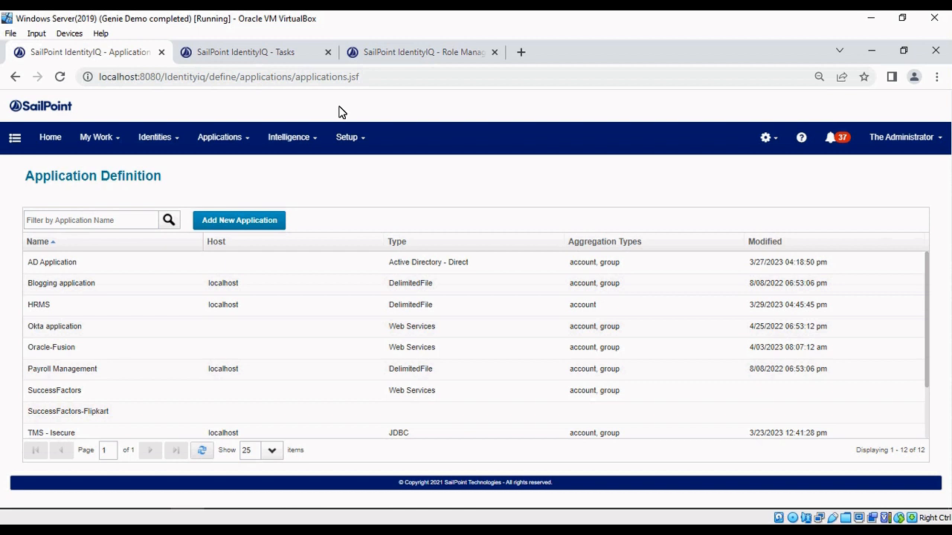
left_click(398, 54)
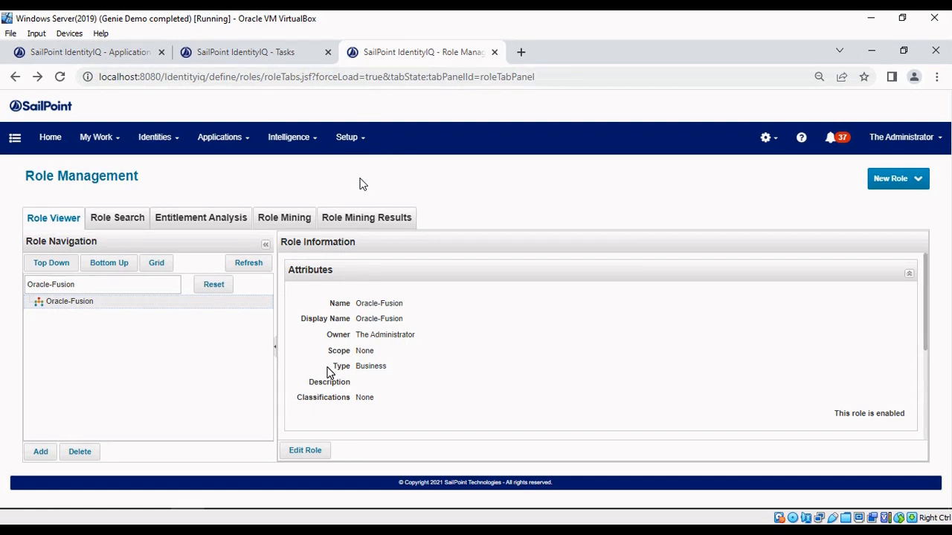
left_click(308, 454)
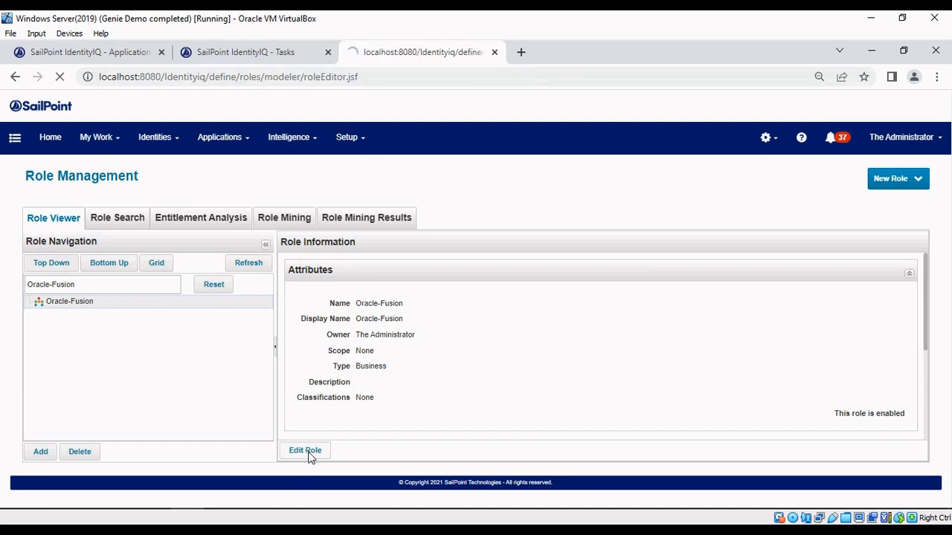
scroll(310, 459, "down", 1)
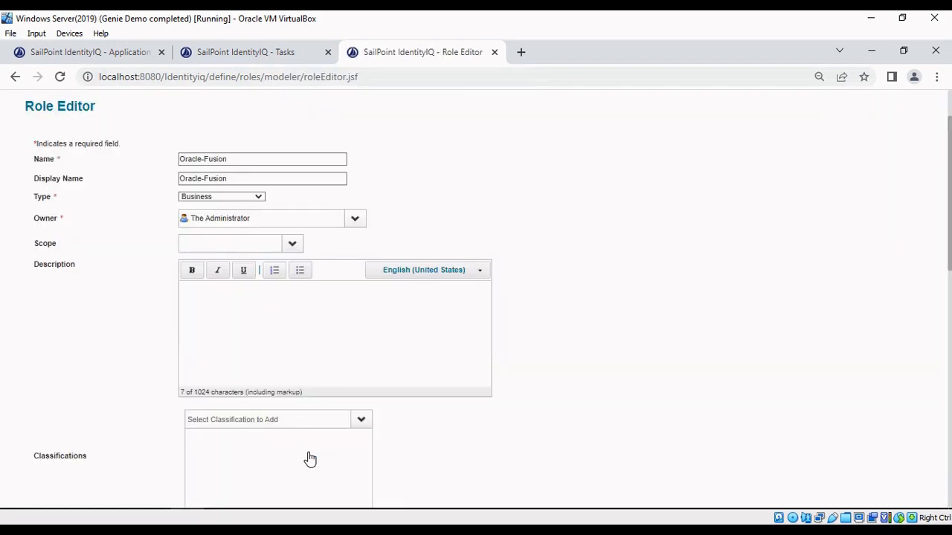
scroll(310, 459, "down", 1)
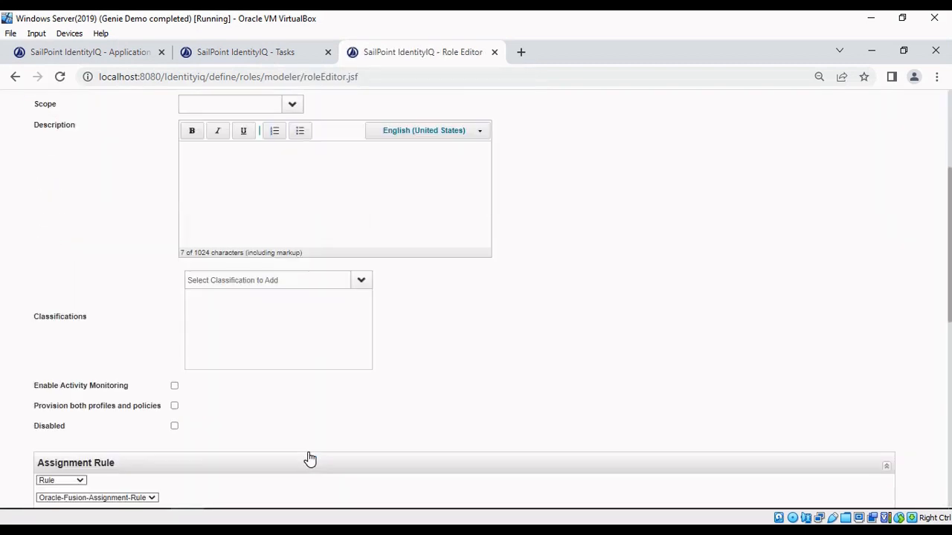
scroll(310, 459, "down", 1)
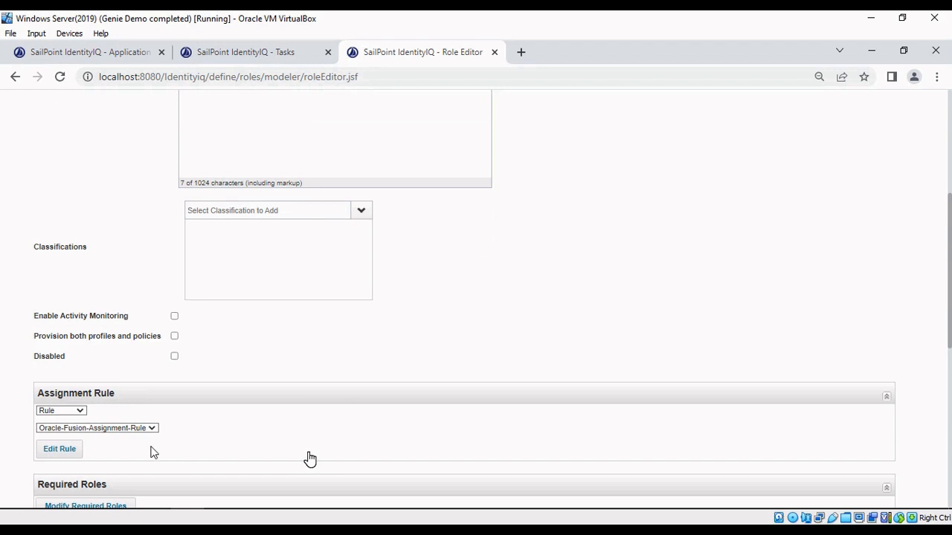
scroll(179, 450, "up", 4)
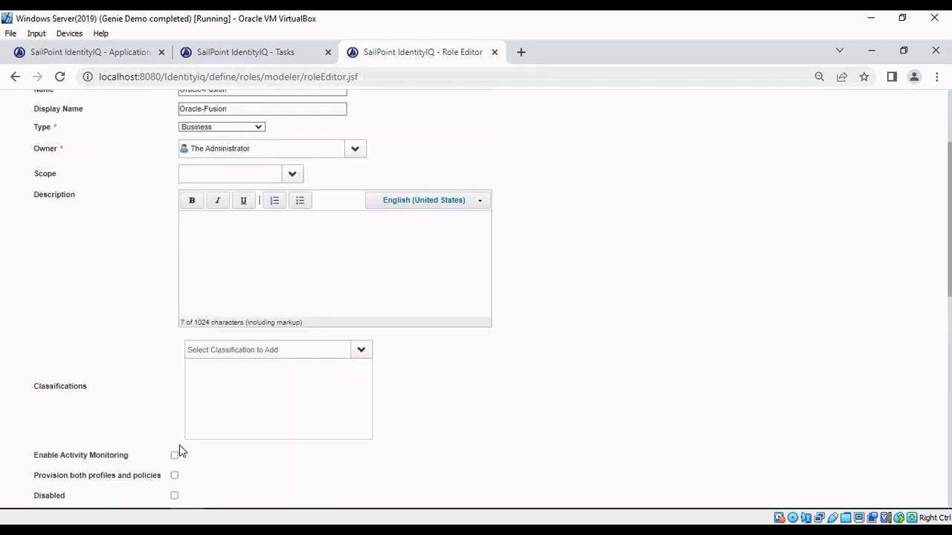
Search the Identity Warehouse by the start of the employee's user name and open the second matching identity
left_click(142, 55)
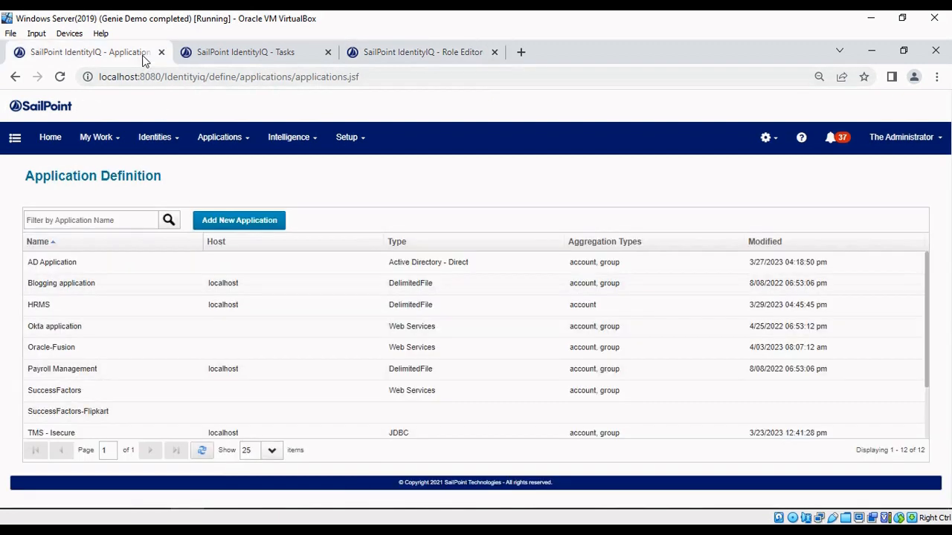
left_click(154, 136)
left_click(155, 169)
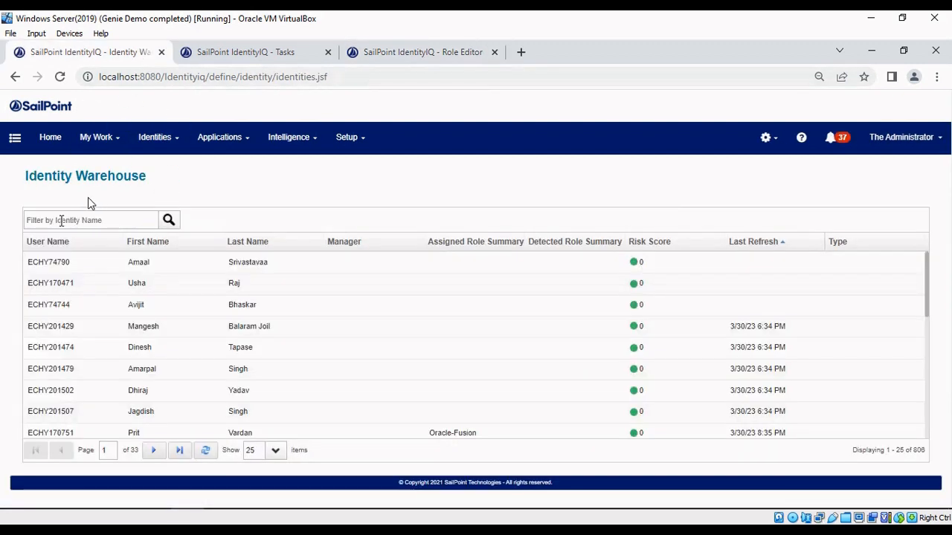
left_click(61, 220)
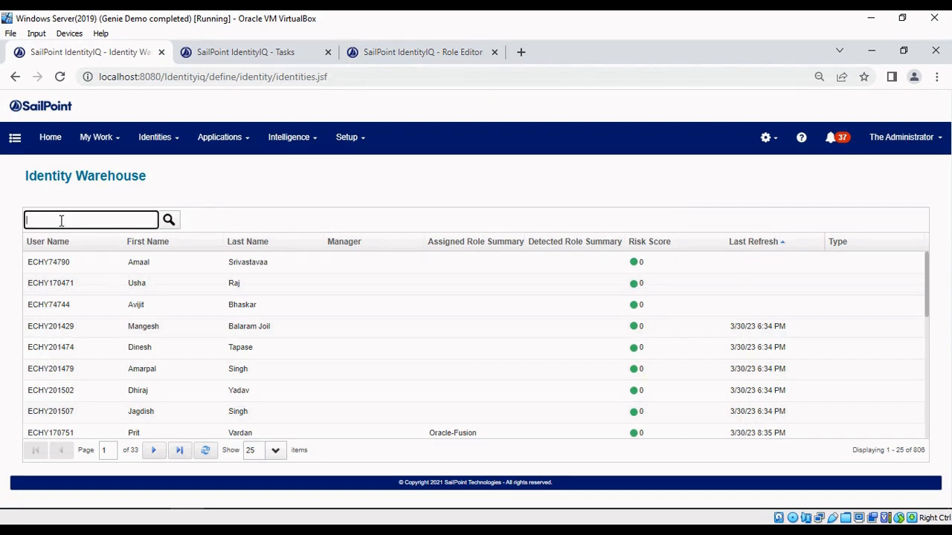
type("echy74")
key("Return")
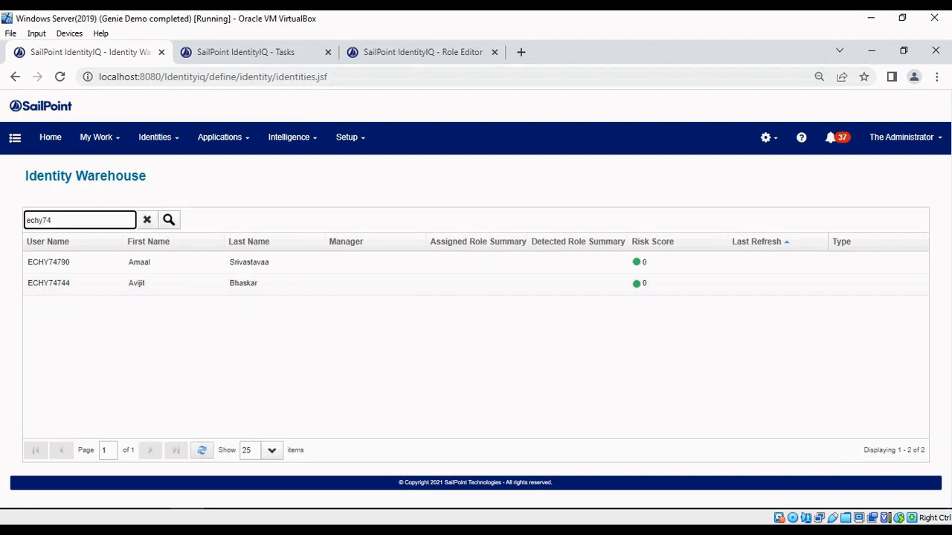
left_click(63, 290)
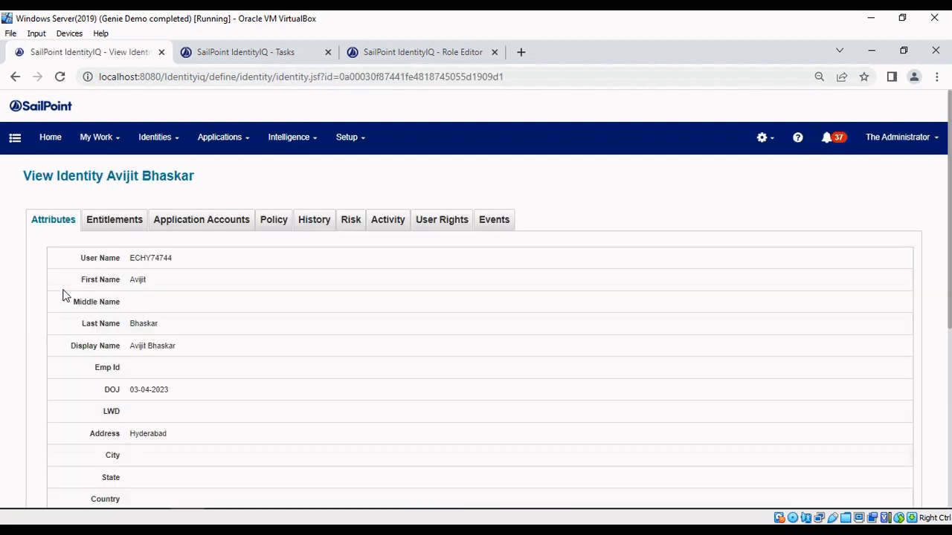
Copy the employee's user name from the identity attributes and review the identity's date of joining and application accounts
double_click(150, 259)
key("ctrl+c")
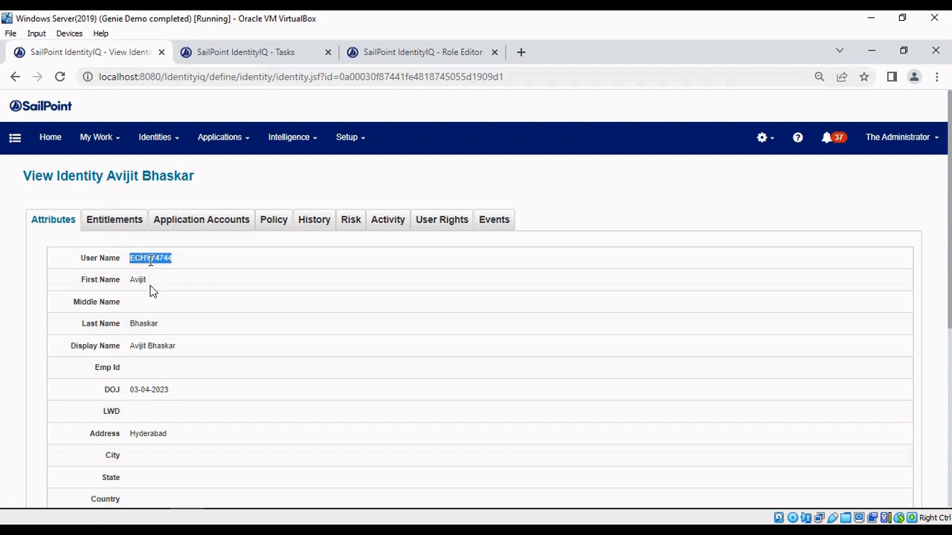
left_click(204, 231)
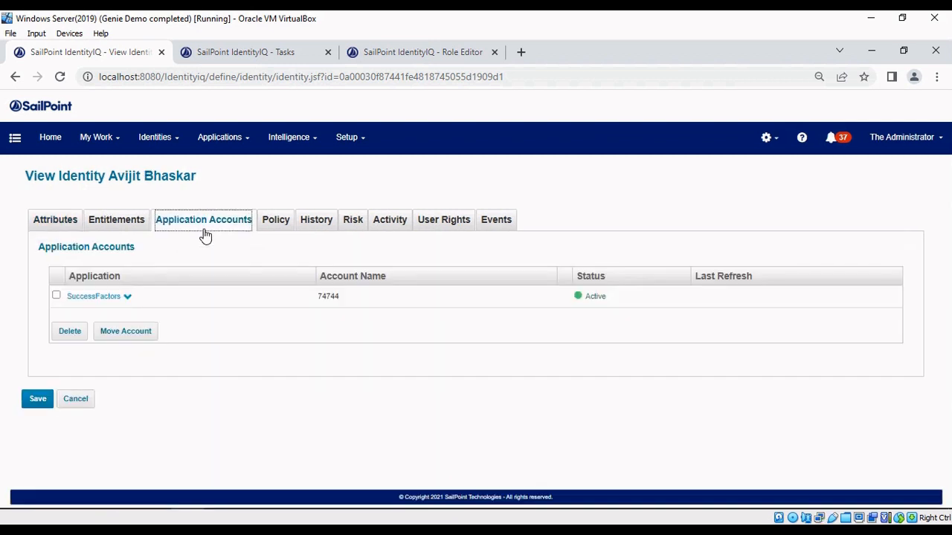
left_click(67, 218)
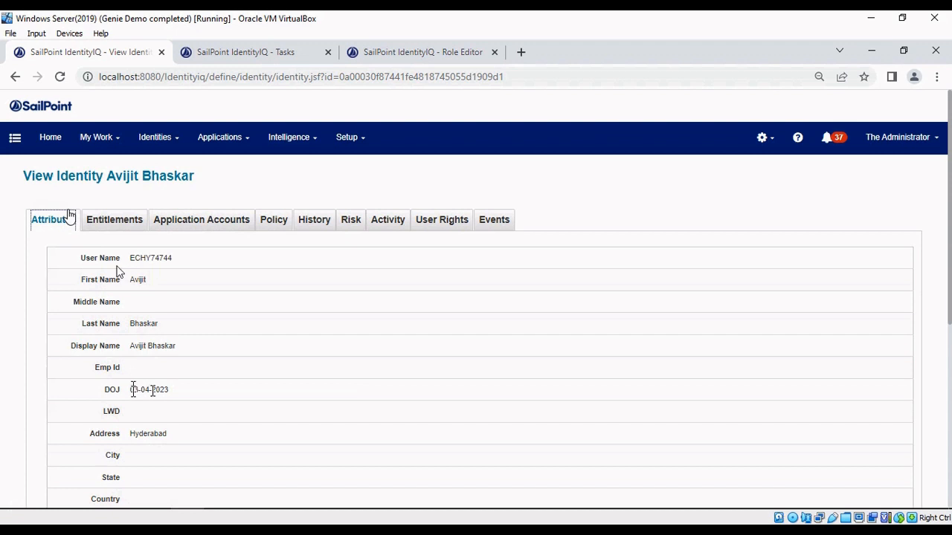
left_click(173, 226)
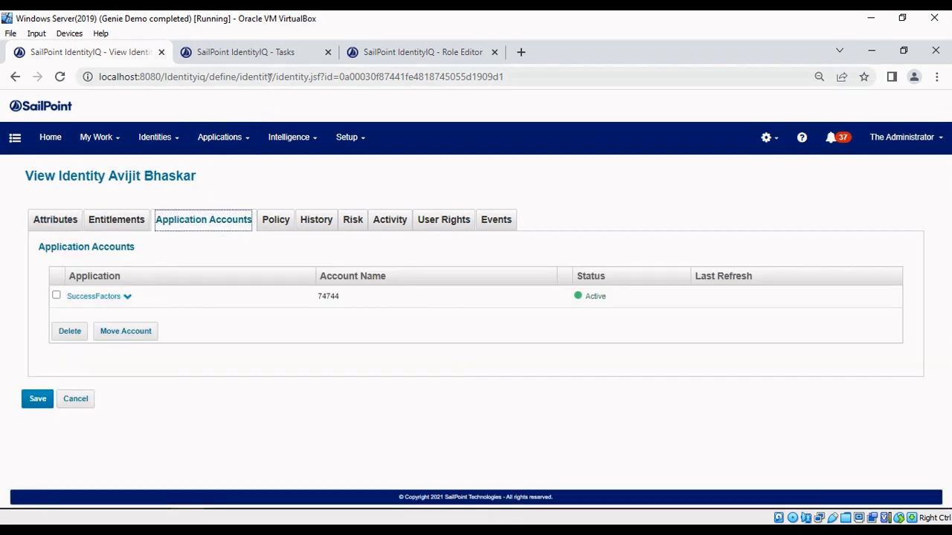
Search the task list for "ref" and open the Refresh Identity Cube task
left_click(273, 59)
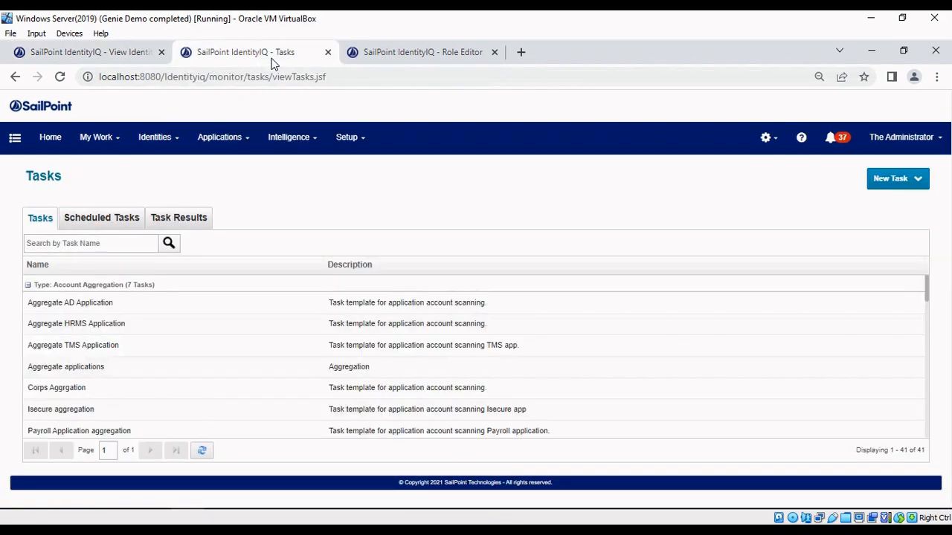
left_click(132, 244)
type("ref")
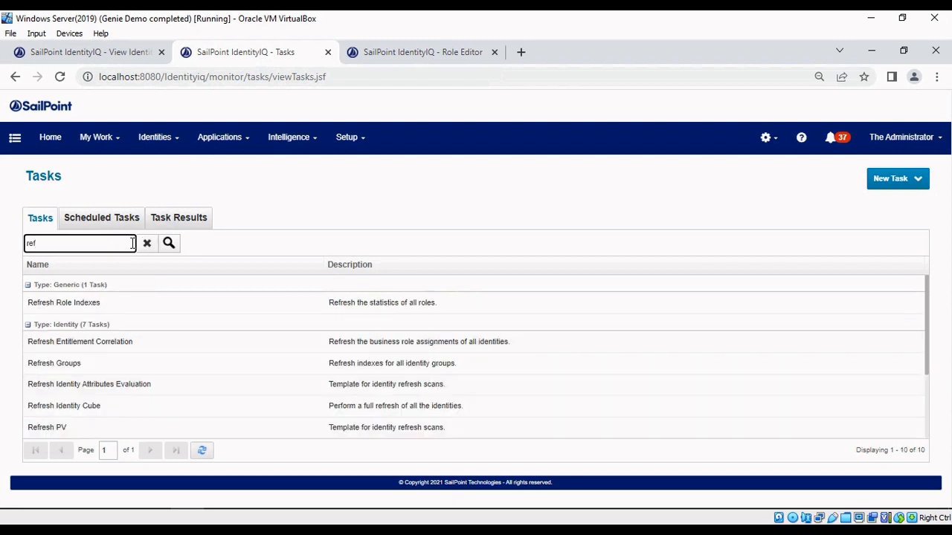
left_click(102, 406)
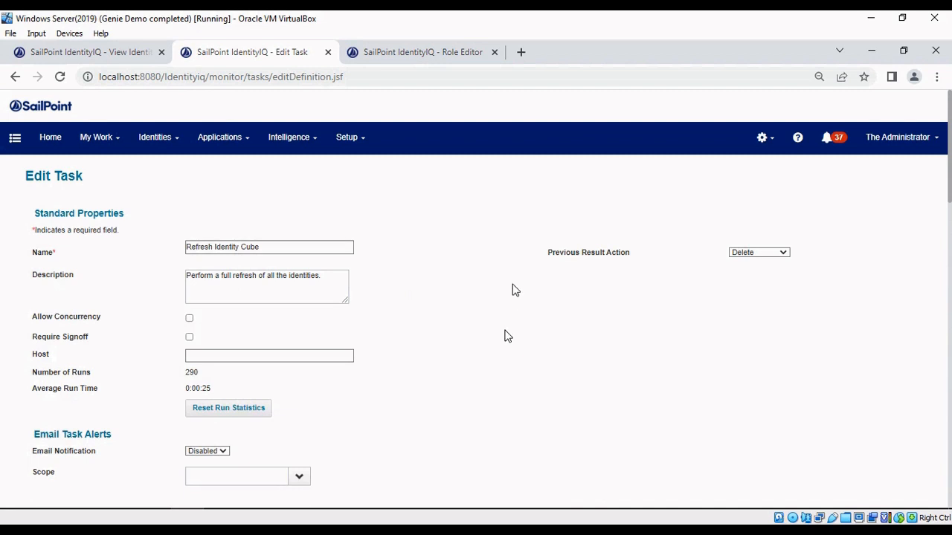
Replace the user name in the task's optional filter string with the copied employee user name
scroll(514, 290, "down", 2)
left_click(494, 406)
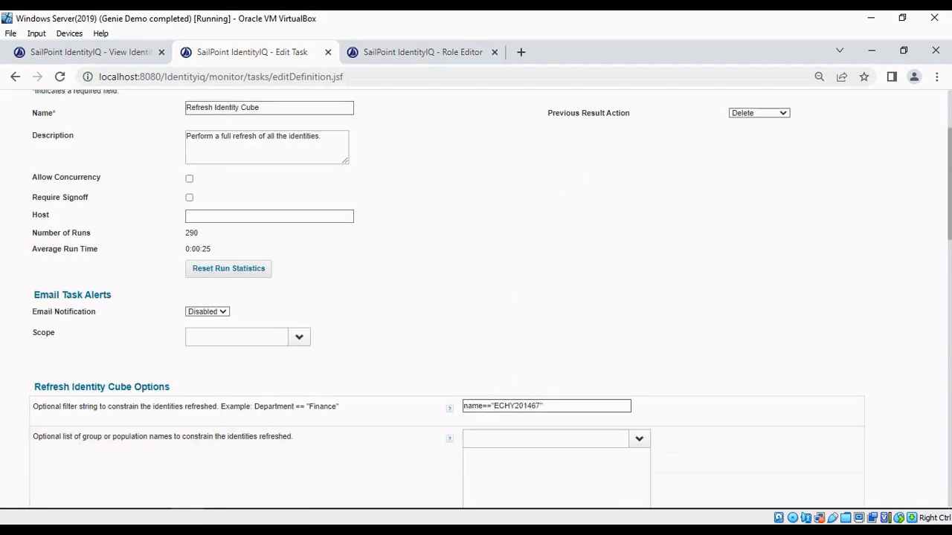
double_click(504, 408)
key("ctrl+v")
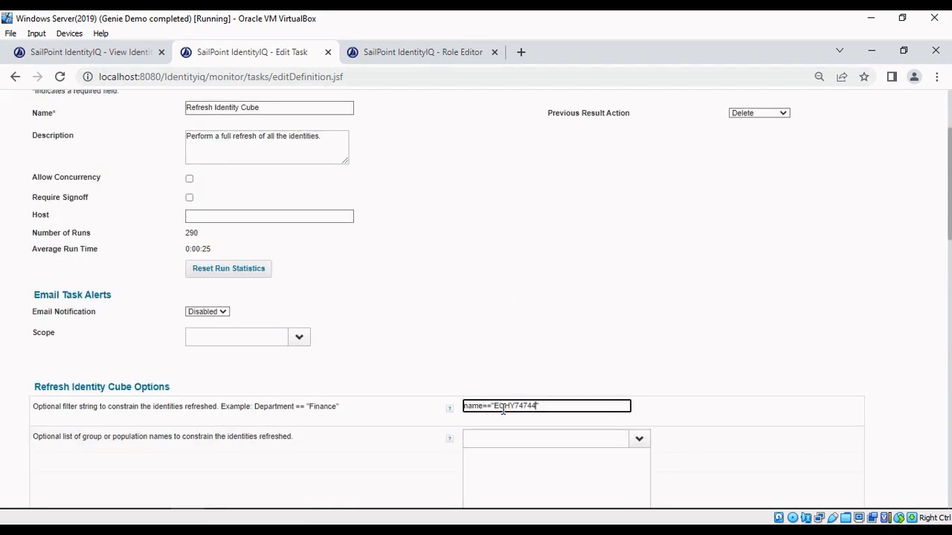
Enable provisioning of assignments and refreshing of assigned and detected roles with additional entitlements, and disable event processing for the task
scroll(503, 409, "down", 9)
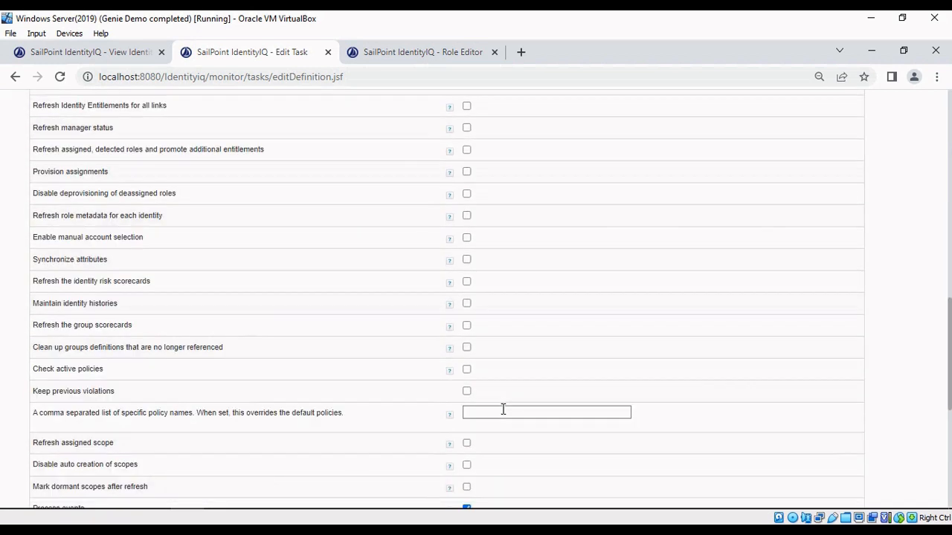
left_click(466, 172)
left_click(467, 151)
scroll(473, 157, "down", 3)
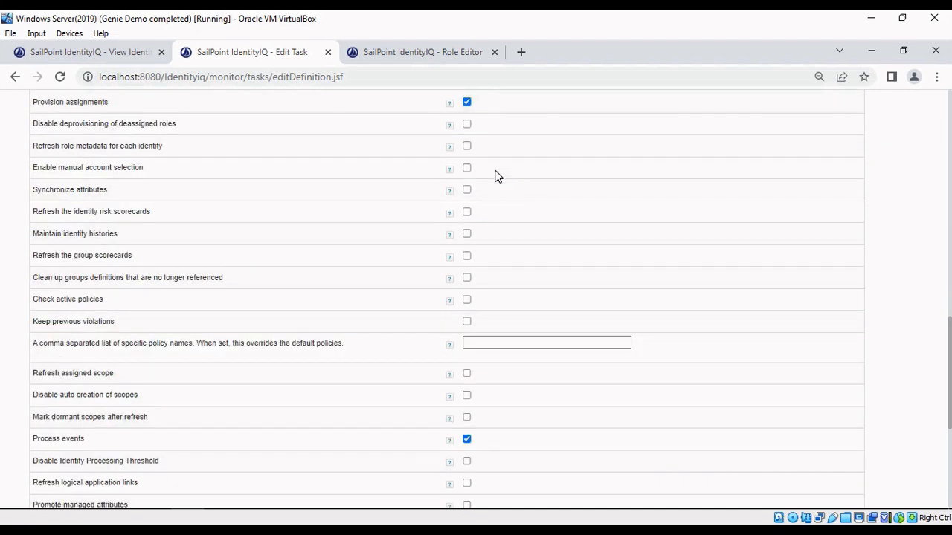
left_click(468, 300)
scroll(519, 304, "up", 7)
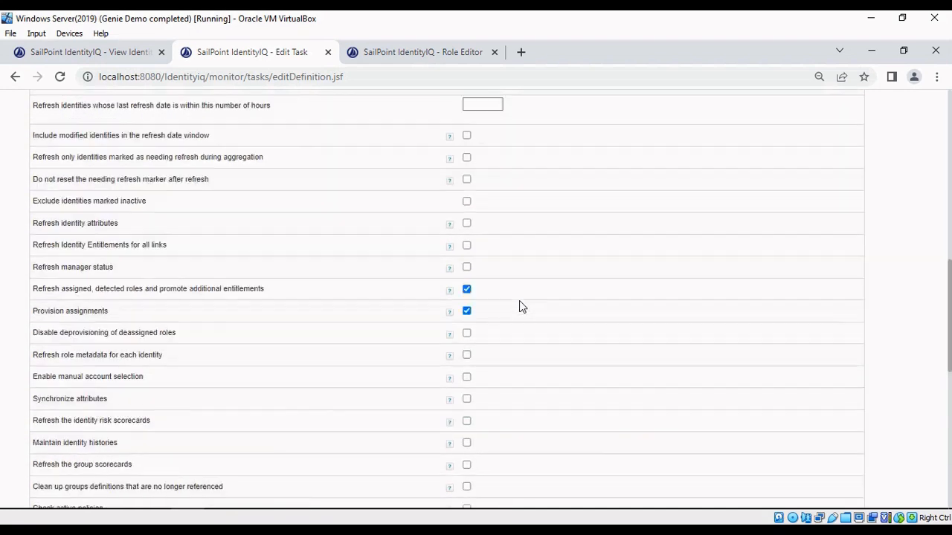
scroll(519, 303, "down", 6)
scroll(521, 306, "down", 3)
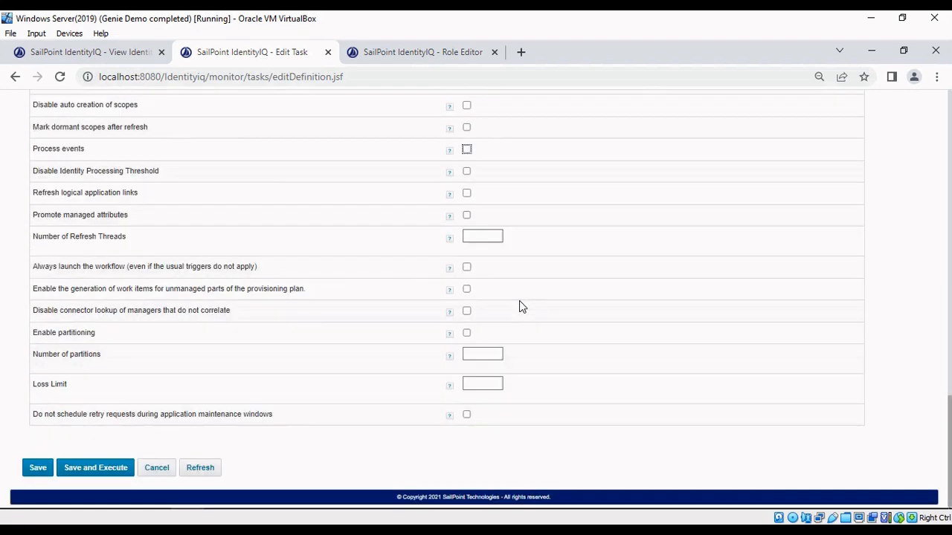
Save and execute the Refresh Identity Cube task and open its latest task result
left_click(110, 470)
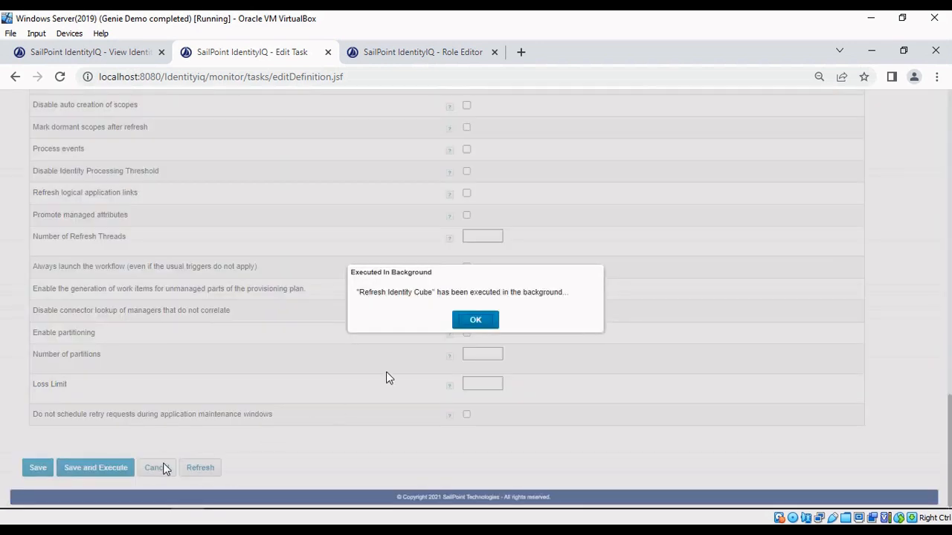
left_click(476, 322)
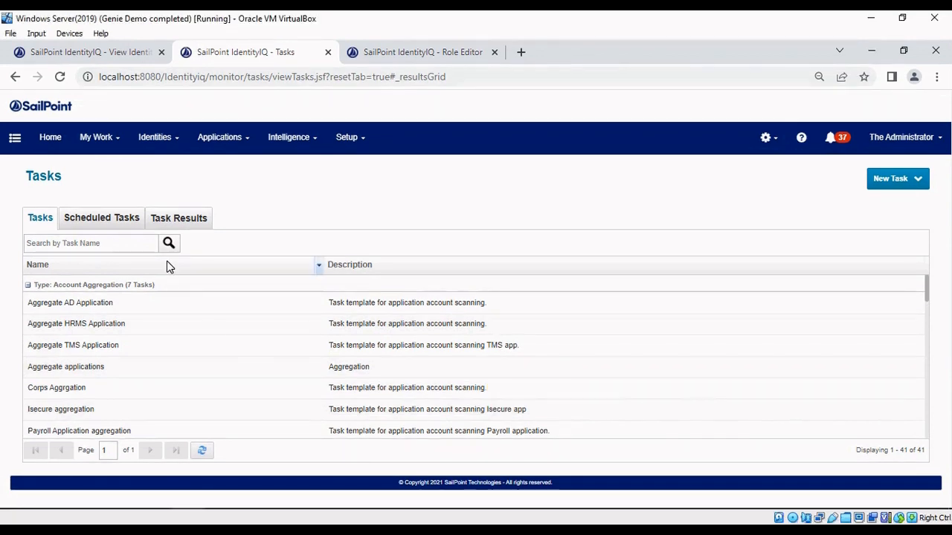
left_click(176, 226)
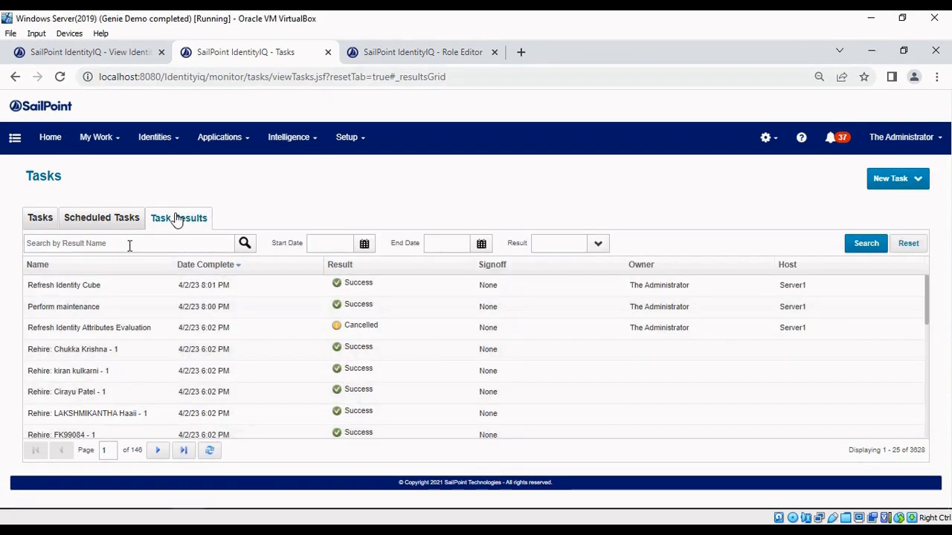
left_click(179, 266)
left_click(192, 270)
left_click(198, 287)
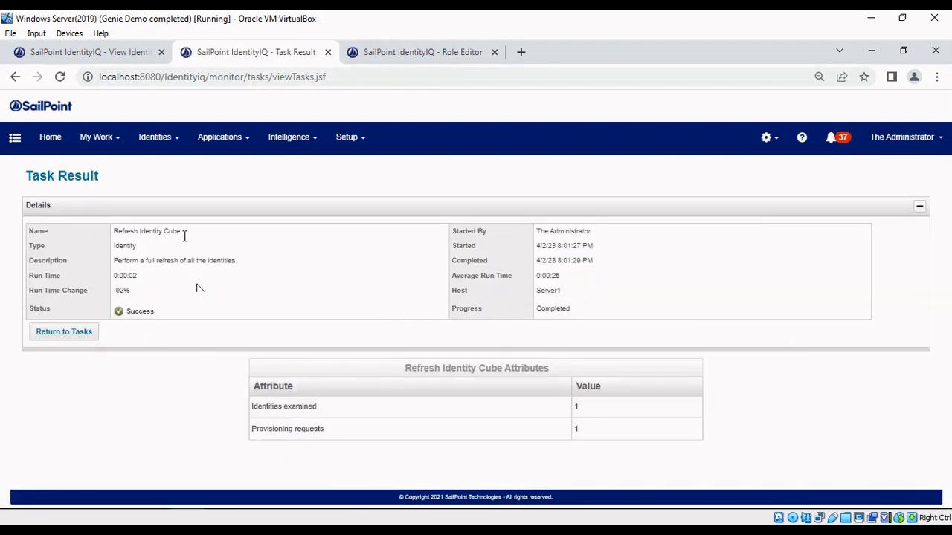
Reload the employee's identity page and check its application accounts for Oracle-Fusion
left_click(133, 52)
left_click(55, 78)
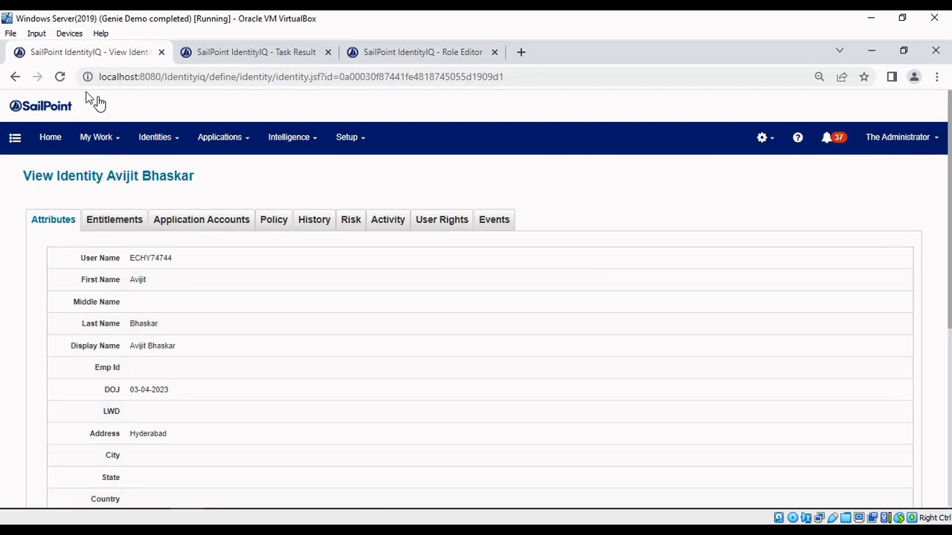
left_click(189, 223)
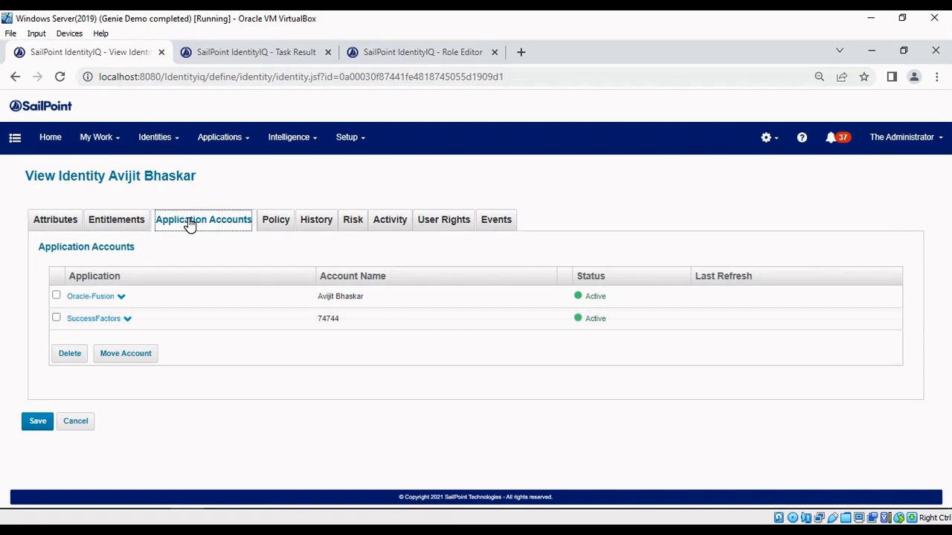
Search the Identity Warehouse by a second employee's user name and open the matching identity
left_click(57, 149)
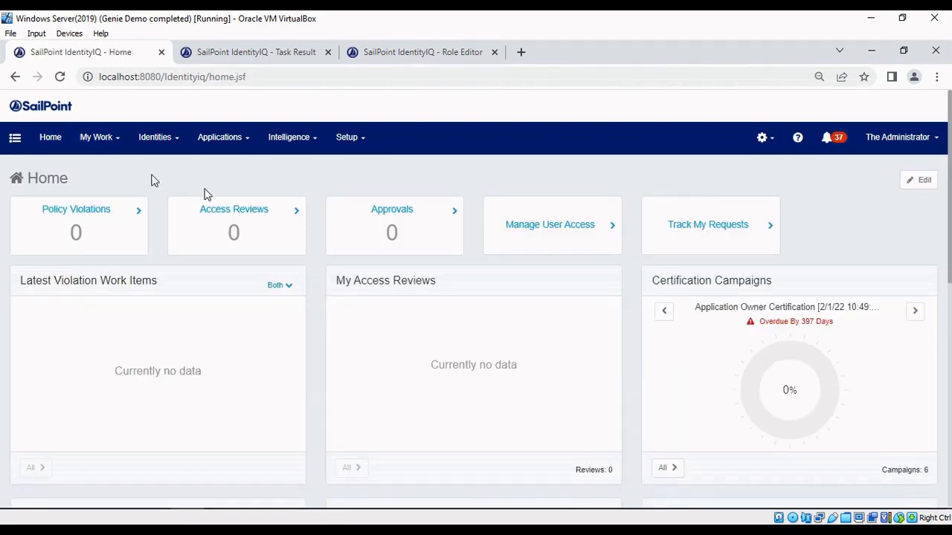
left_click(165, 140)
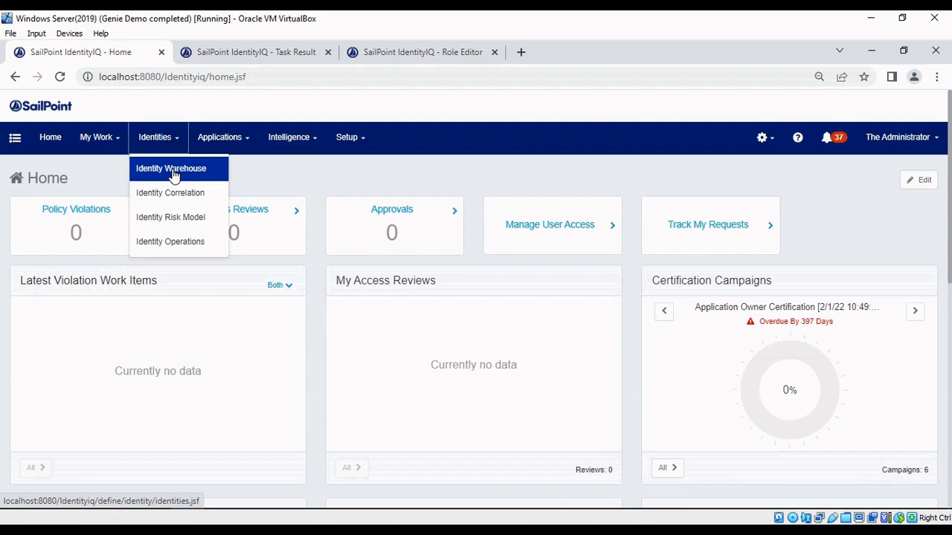
left_click(173, 171)
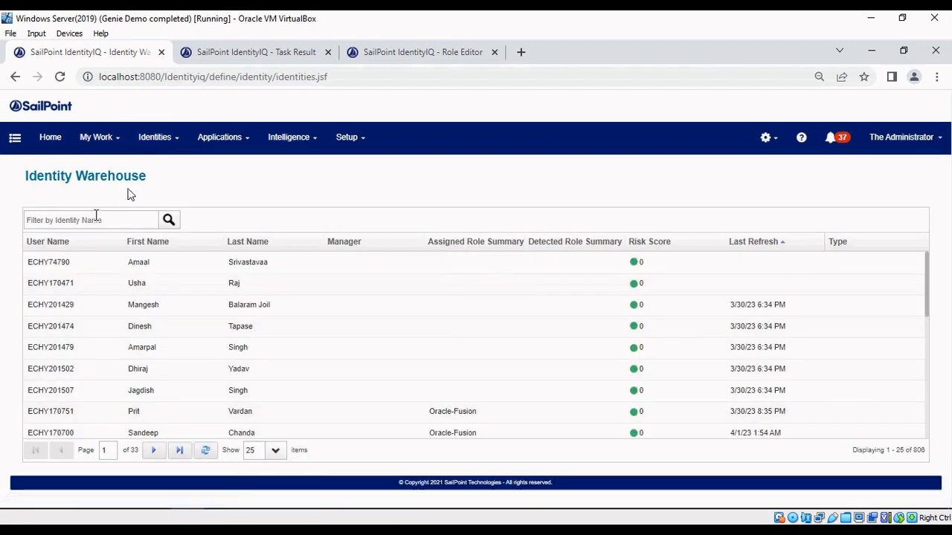
left_click(96, 217)
type("E")
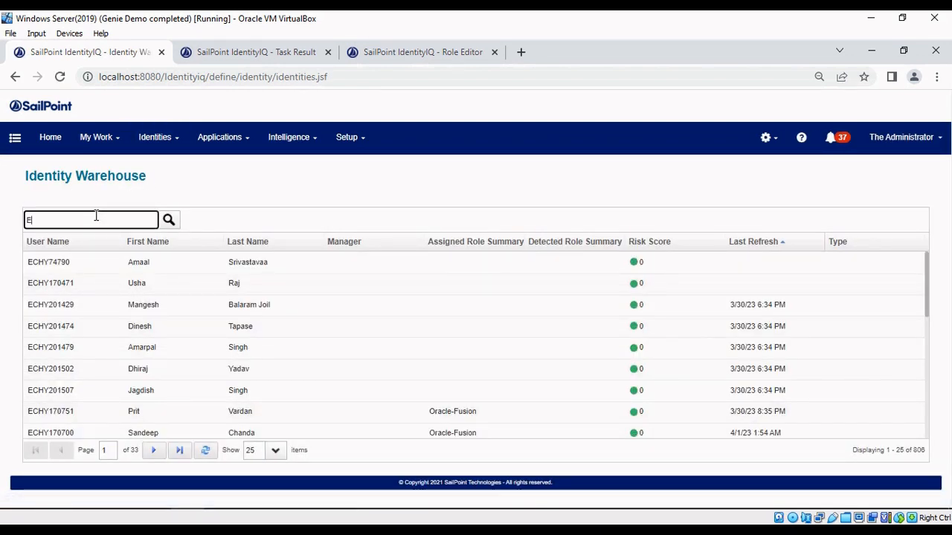
type("CHY2")
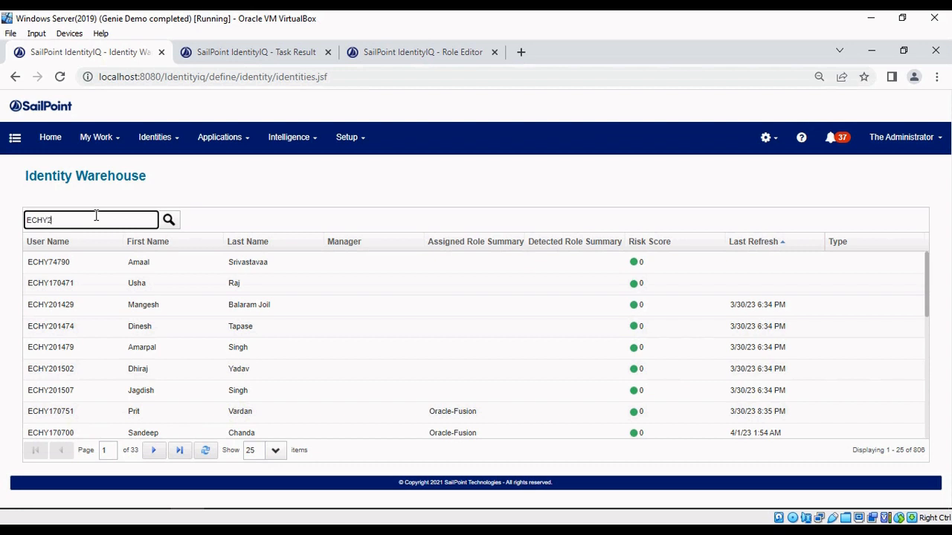
type("01515")
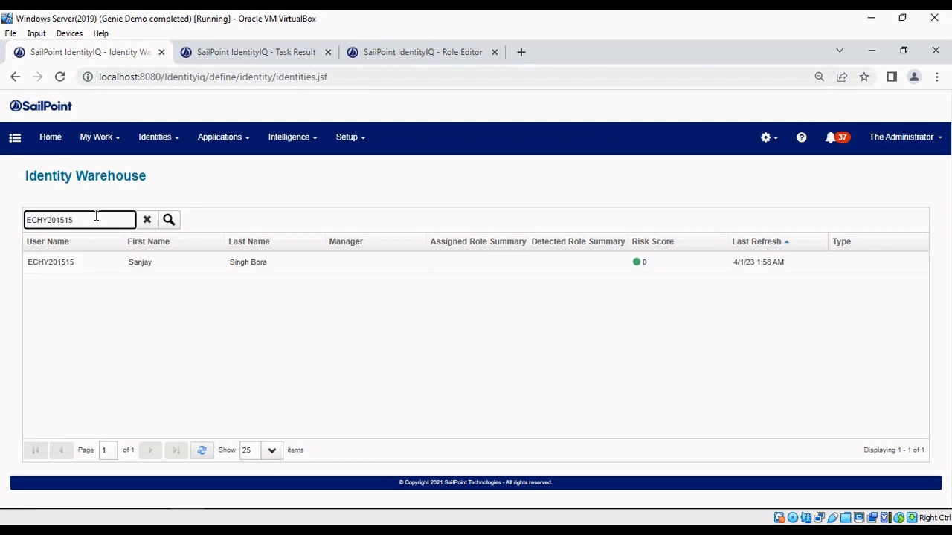
left_click(93, 271)
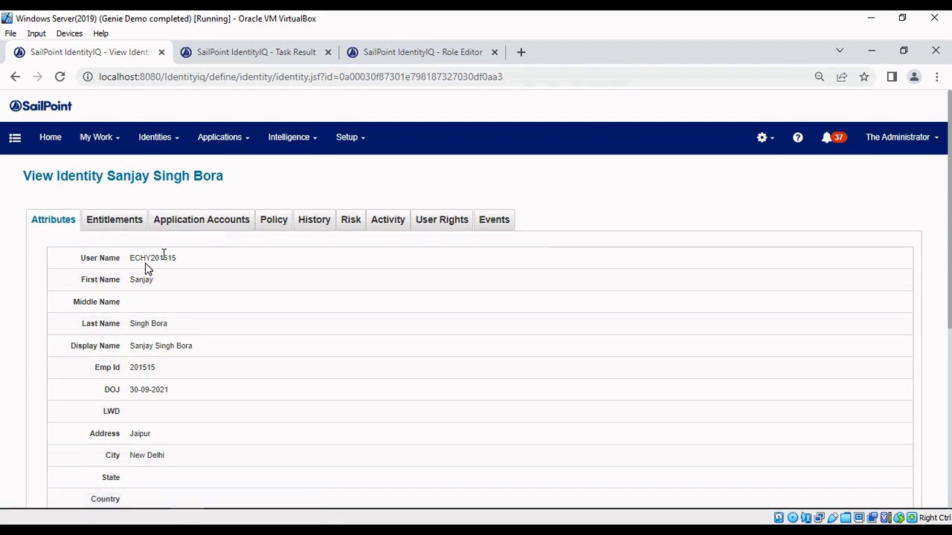
Check the second employee's application accounts and copy the user name from the identity attributes
left_click(201, 222)
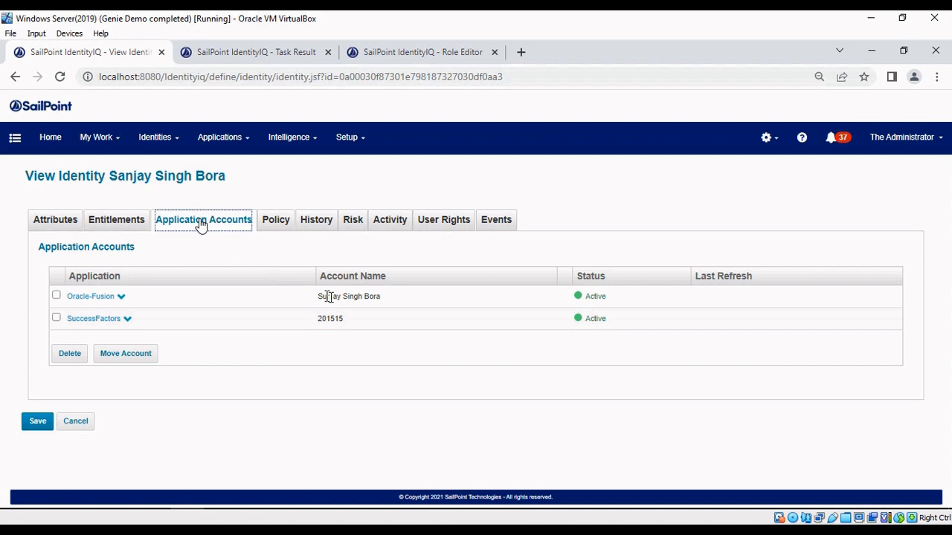
left_click(59, 223)
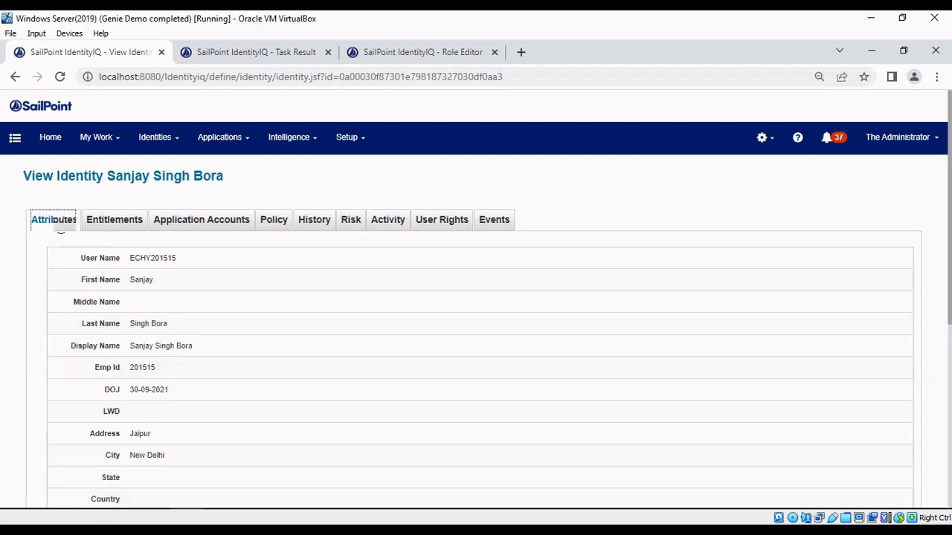
double_click(153, 260)
key("ctrl+c")
Return from the task result to the task list, search for "ref" and reopen the Refresh Identity Cube task
left_click(304, 47)
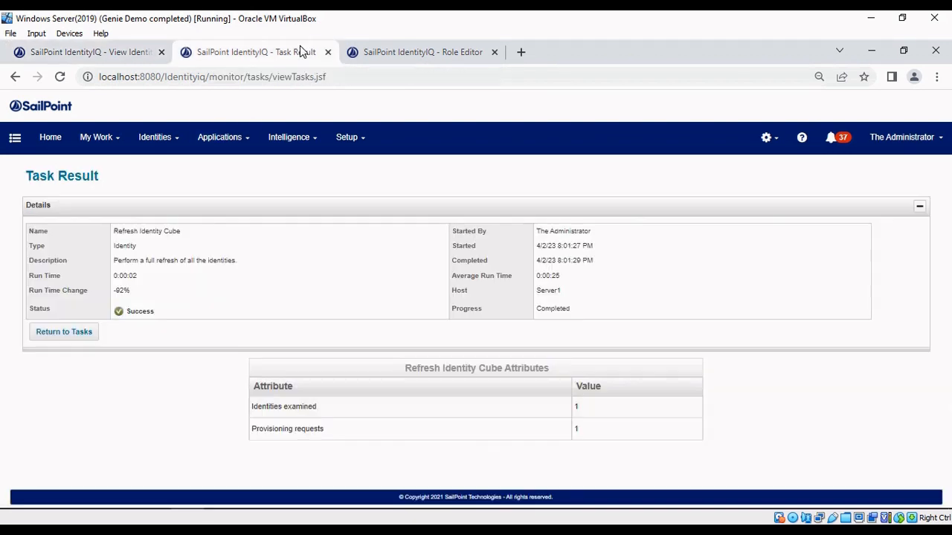
left_click(62, 334)
left_click(52, 225)
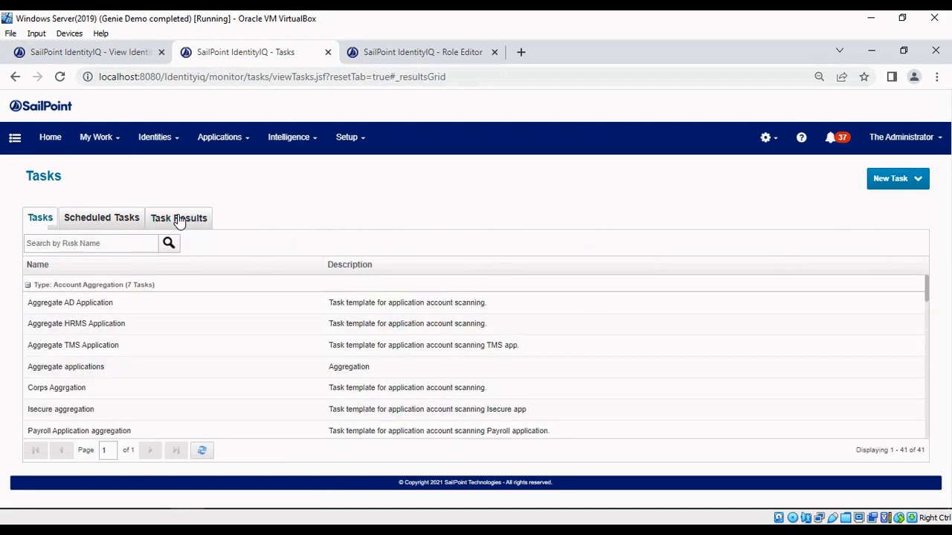
left_click(115, 245)
type("ref")
key("Return")
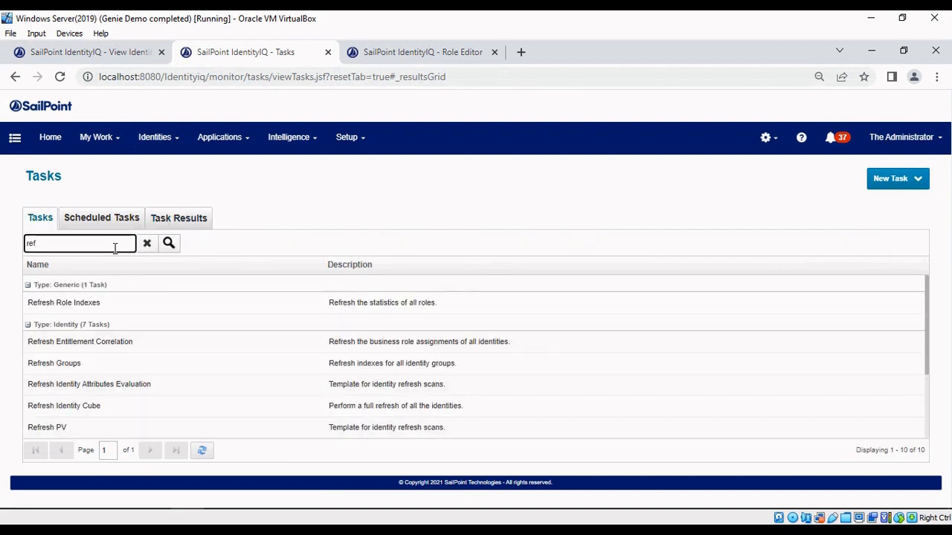
left_click(89, 406)
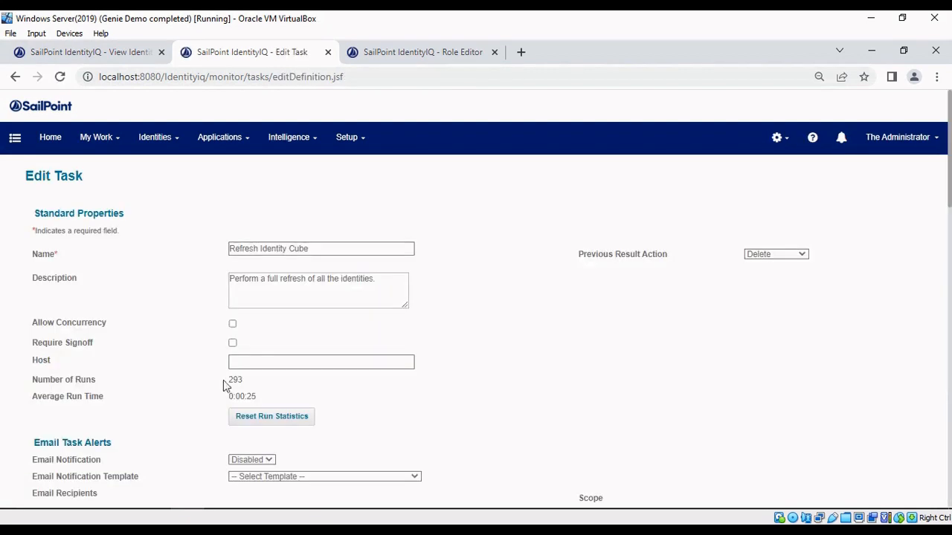
Set the user name in the Refresh Identity Cube filter string to the second employee's and check the enabled refresh options
scroll(331, 376, "down", 1)
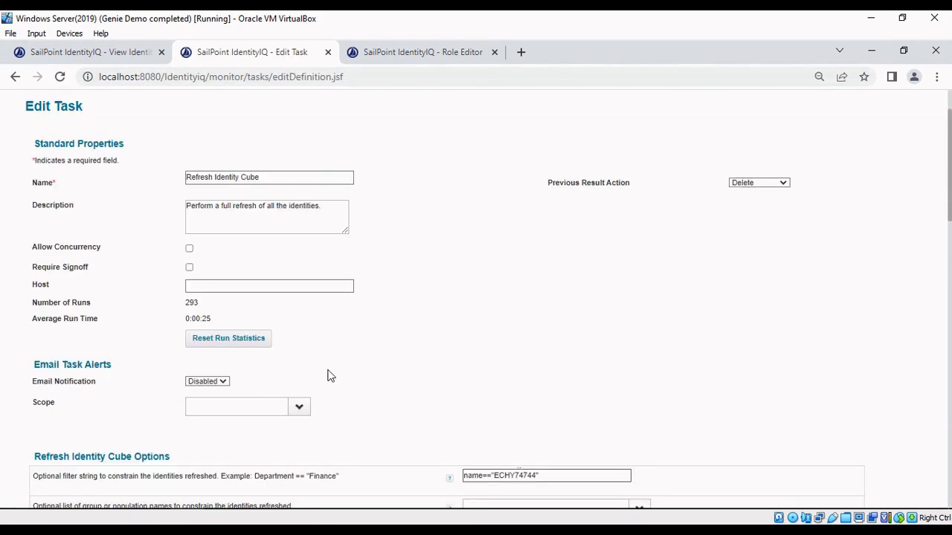
double_click(516, 476)
key("ctrl+v")
scroll(516, 469, "down", 5)
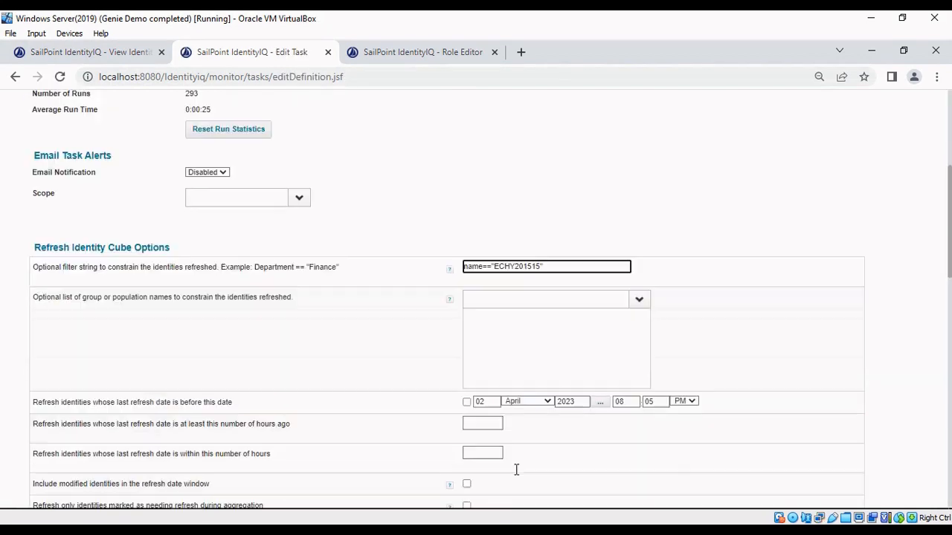
scroll(518, 475, "down", 2)
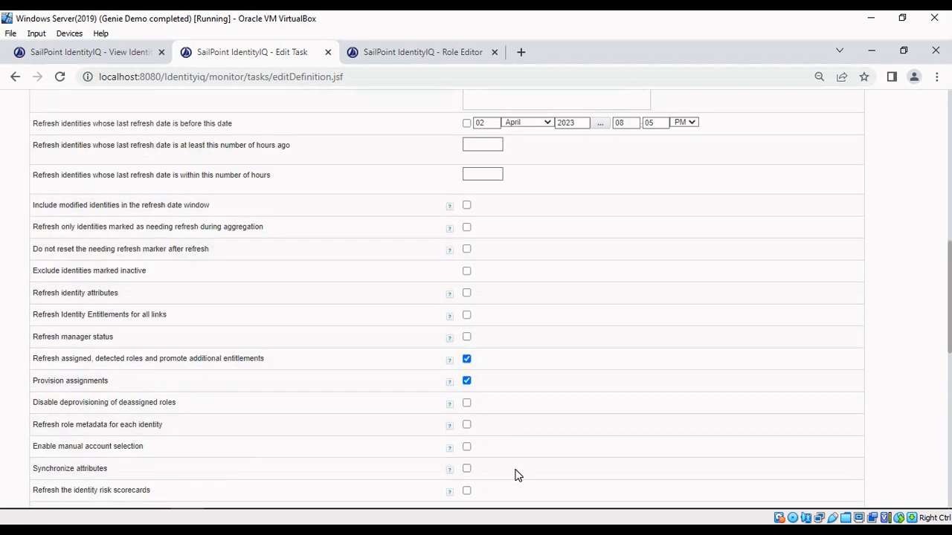
In the Refresh Identity Cube options, disable role refresh and Provision assignments, find "sync" and enable Synchronize attributes
left_click(466, 380)
key("ctrl+f")
type("s")
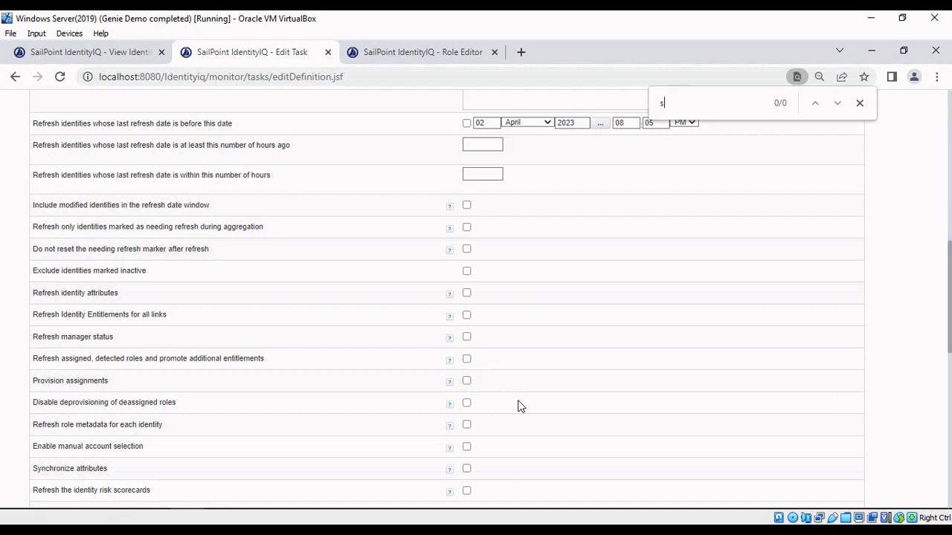
type("ync")
left_click(466, 469)
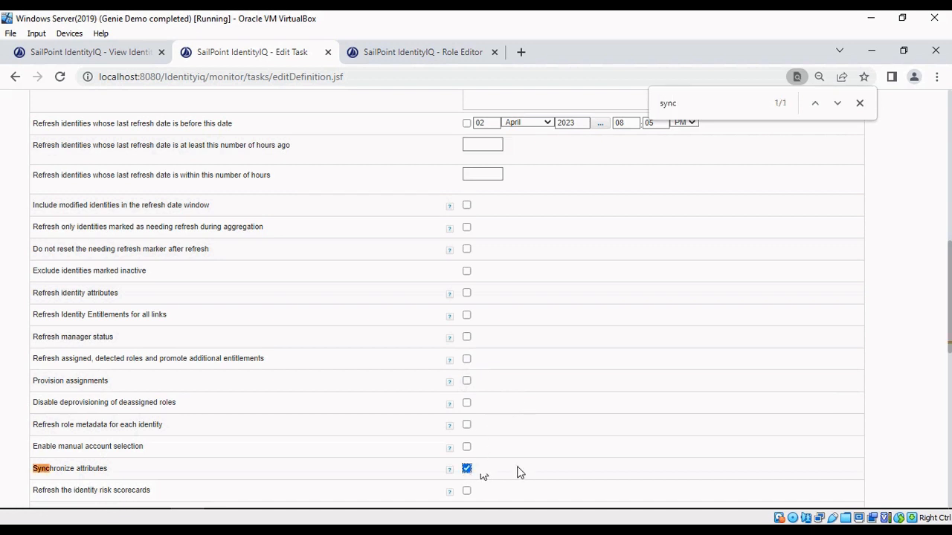
Save and execute the Refresh Identity Cube task and acknowledge the background execution notice
scroll(518, 424, "down", 2)
scroll(518, 422, "down", 1)
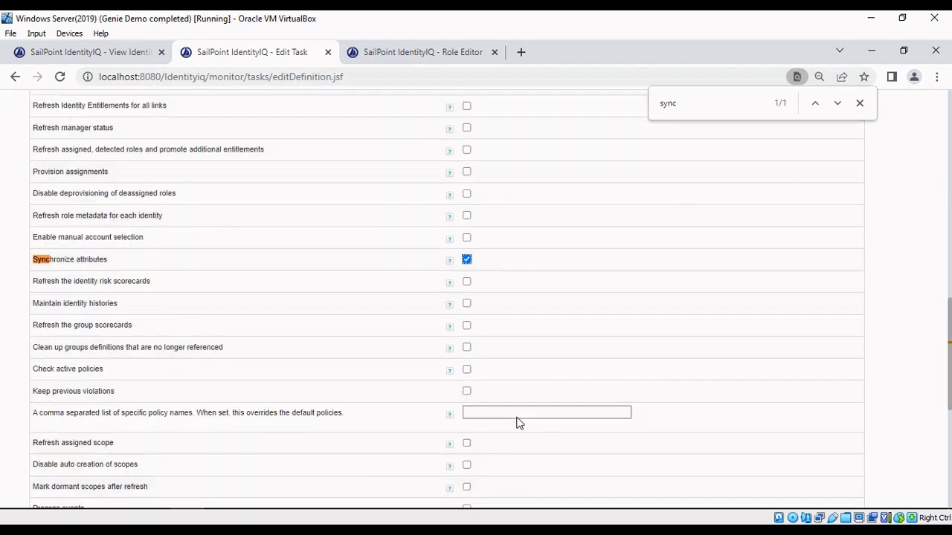
scroll(517, 418, "down", 4)
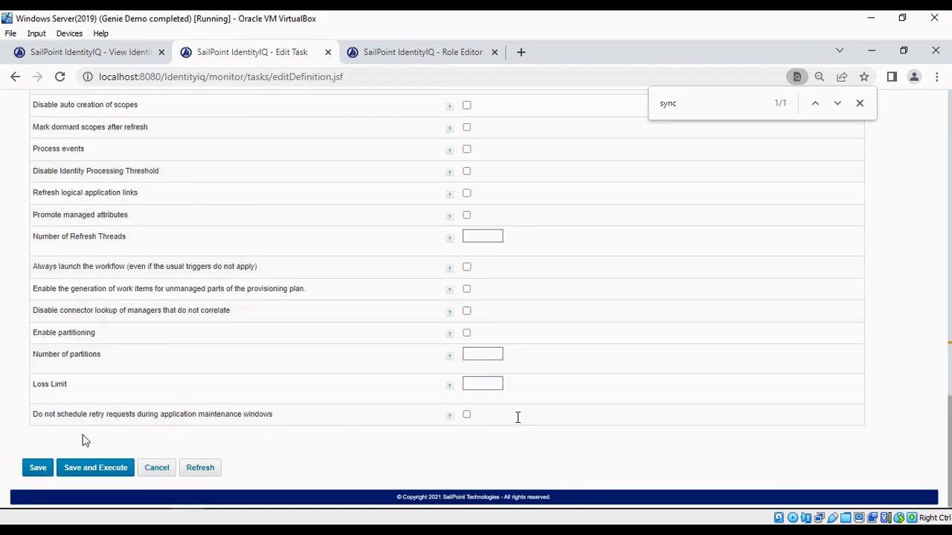
left_click(84, 476)
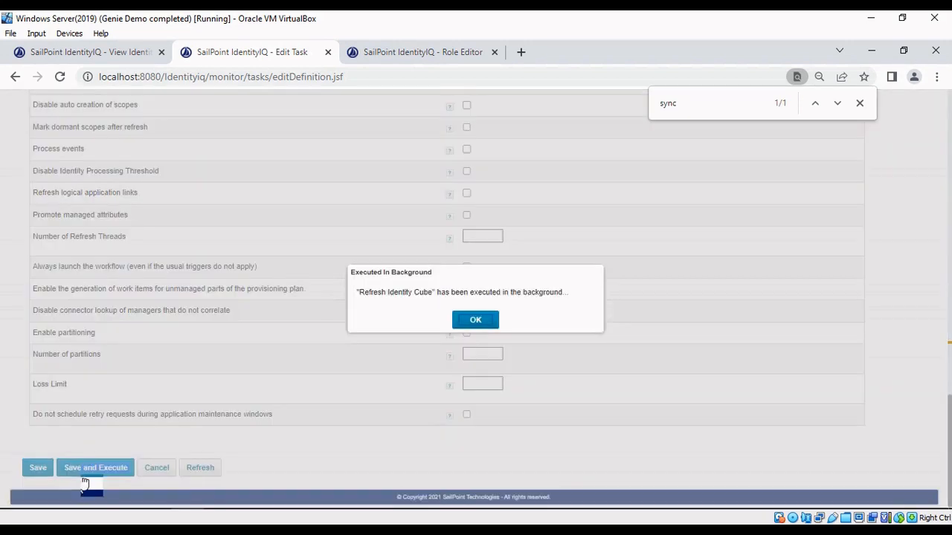
left_click(473, 321)
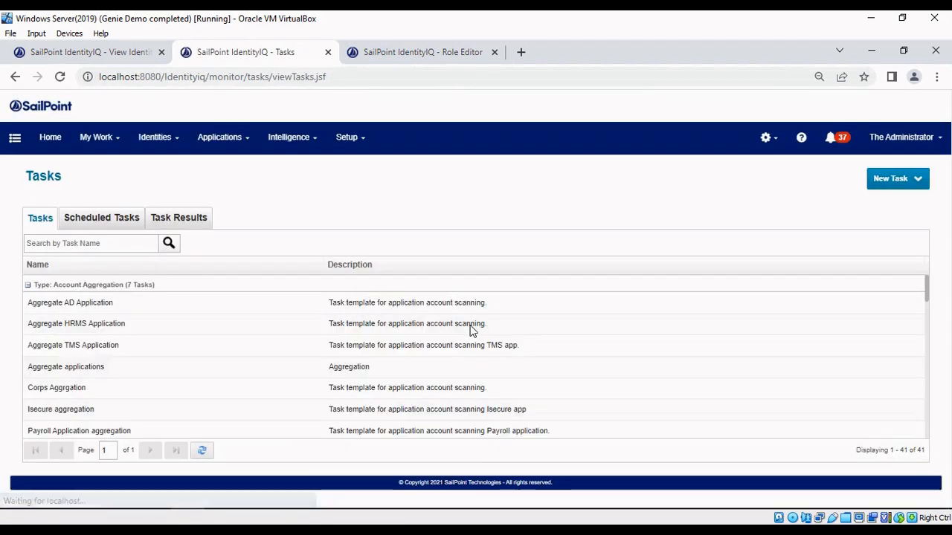
Search the task results for "ref" and open the latest Refresh Identity Cube result
mouse_move(480, 510)
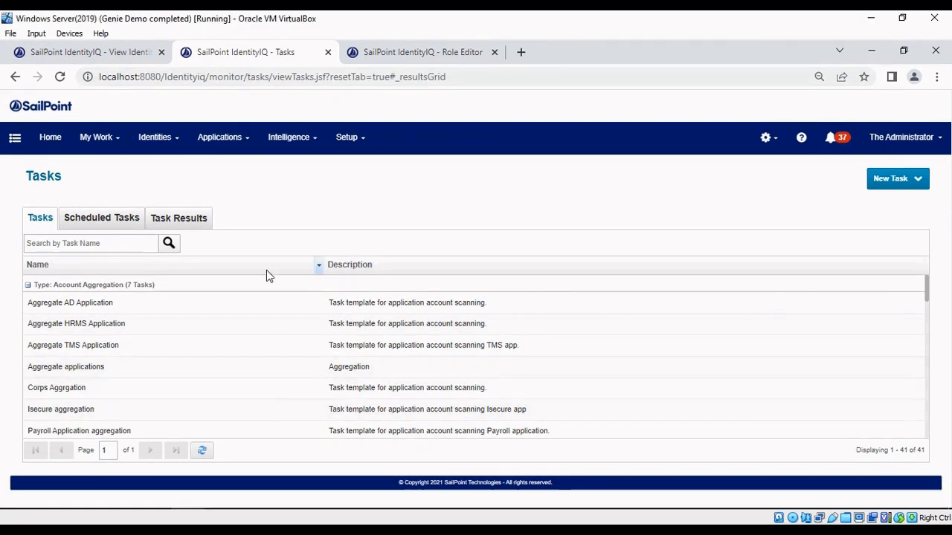
left_click(192, 223)
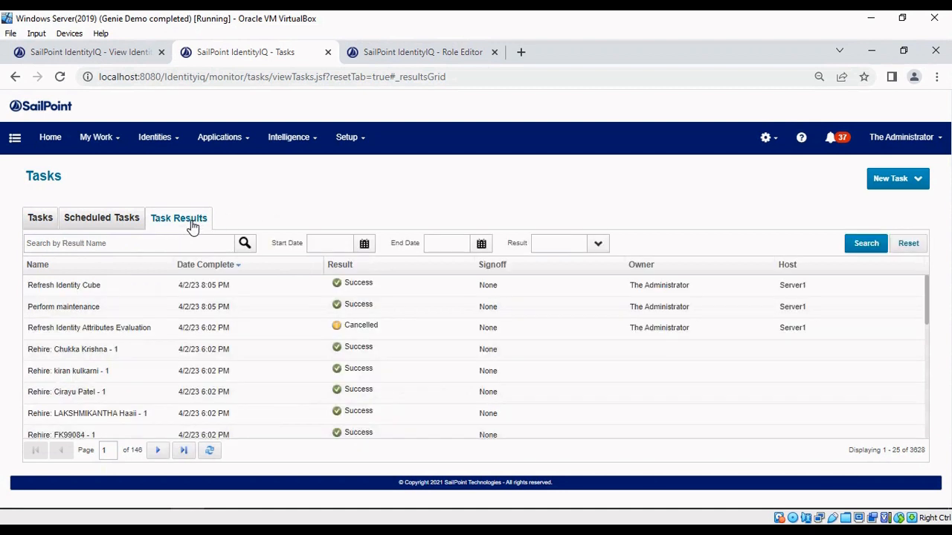
left_click(126, 241)
type("ref")
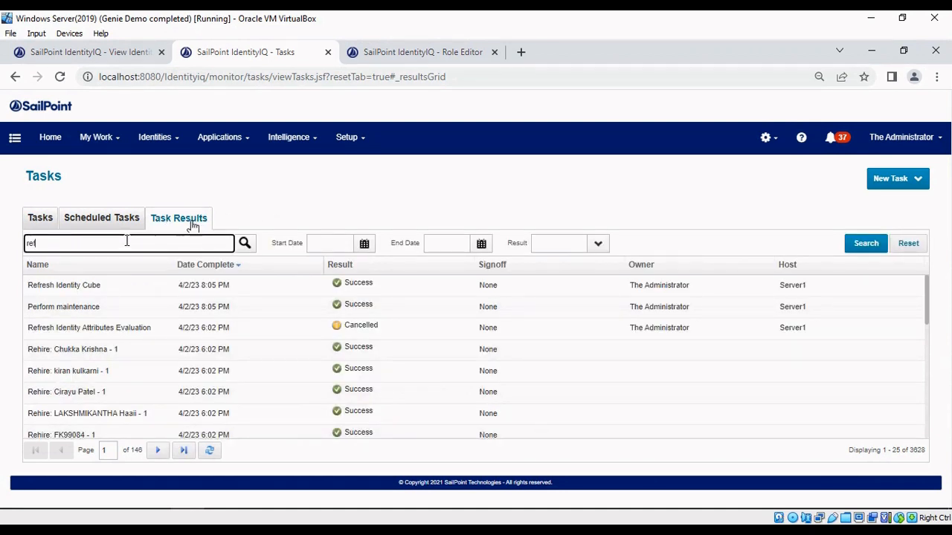
left_click(132, 288)
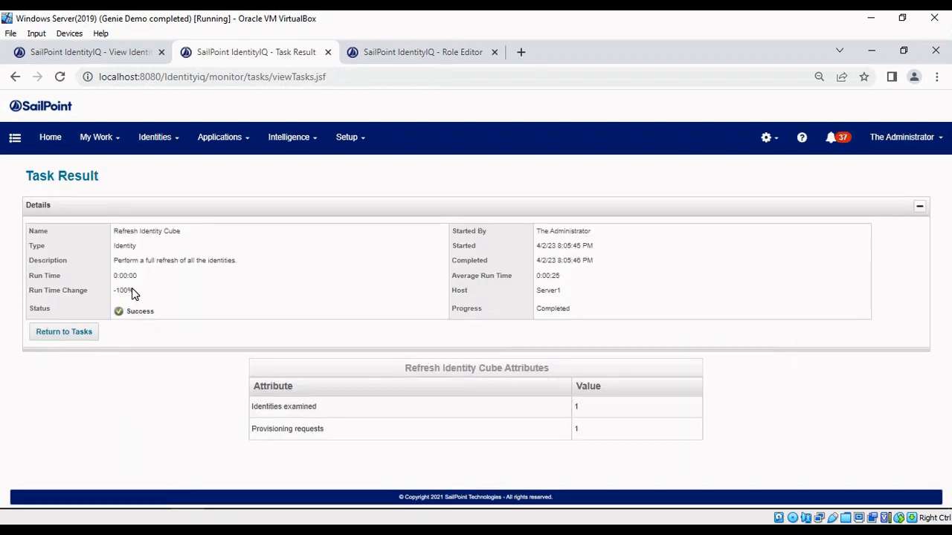
Reload the second employee's identity, check the Oracle-Fusion account name and compare it with the identity attributes
left_click(119, 54)
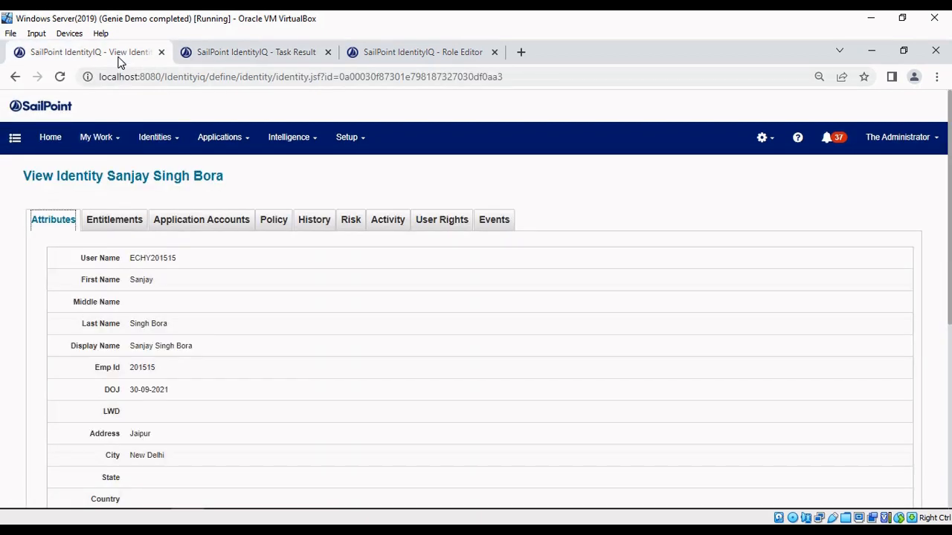
left_click(61, 80)
left_click(182, 225)
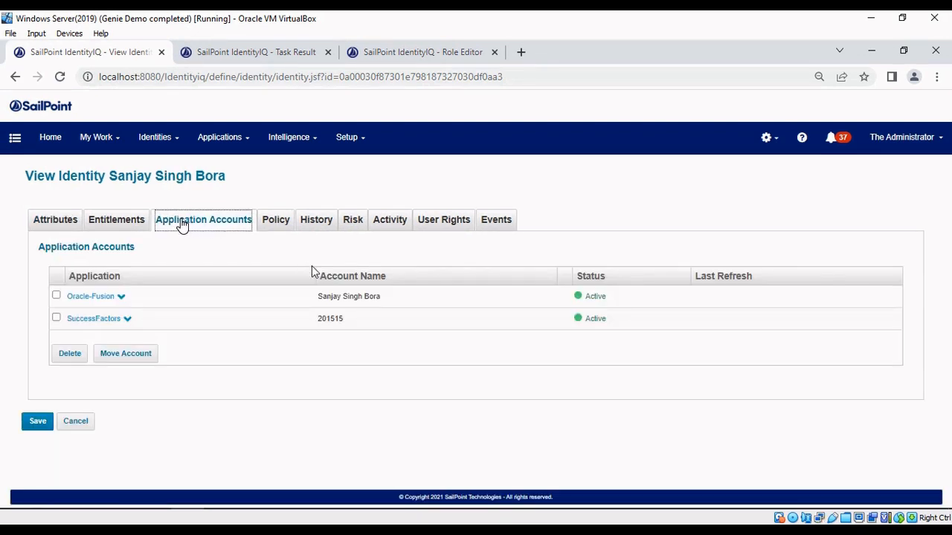
double_click(324, 294)
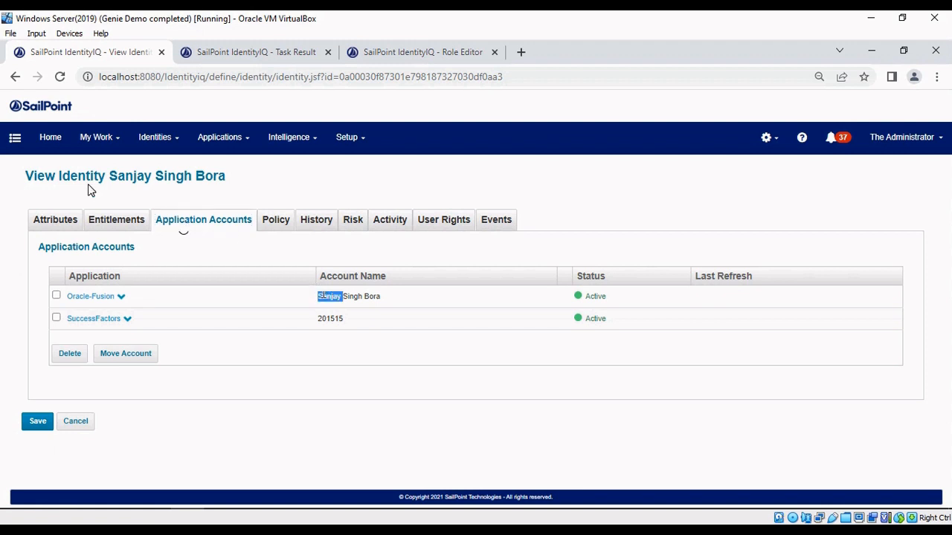
left_click(63, 224)
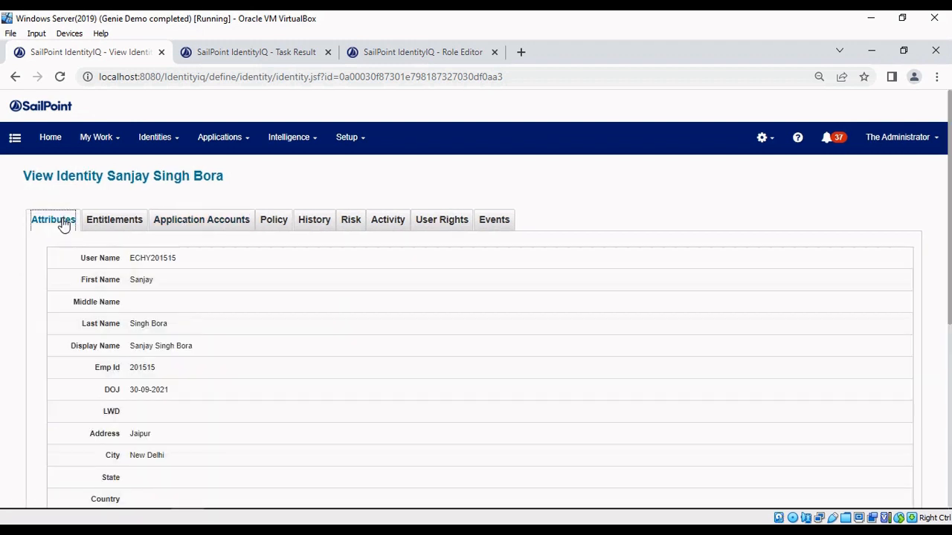
Enable the Leaver lifecycle event by clearing its Disabled option and save it
left_click(56, 148)
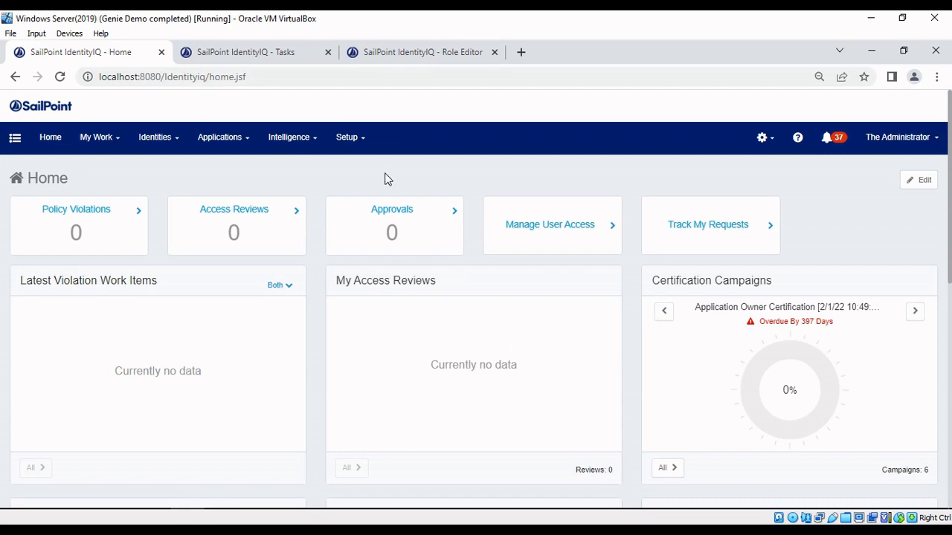
left_click(352, 137)
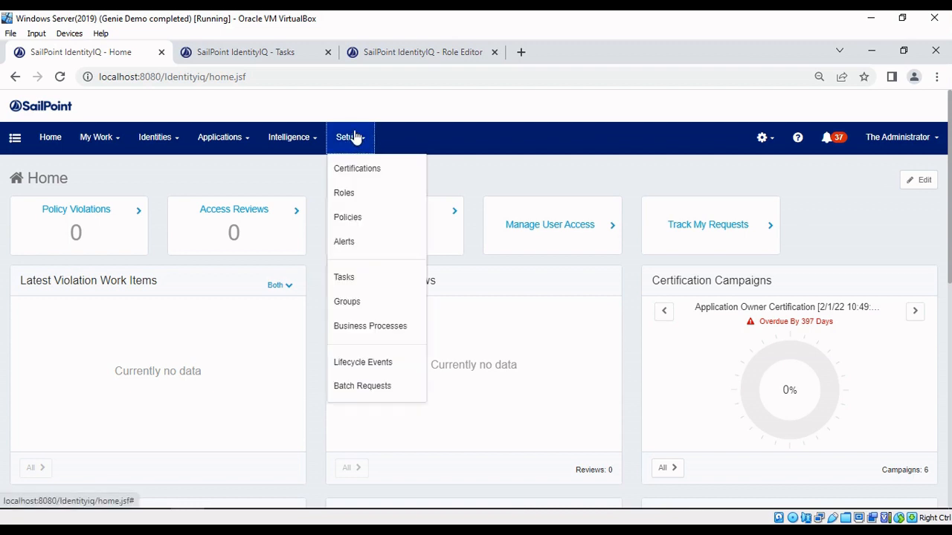
left_click(362, 362)
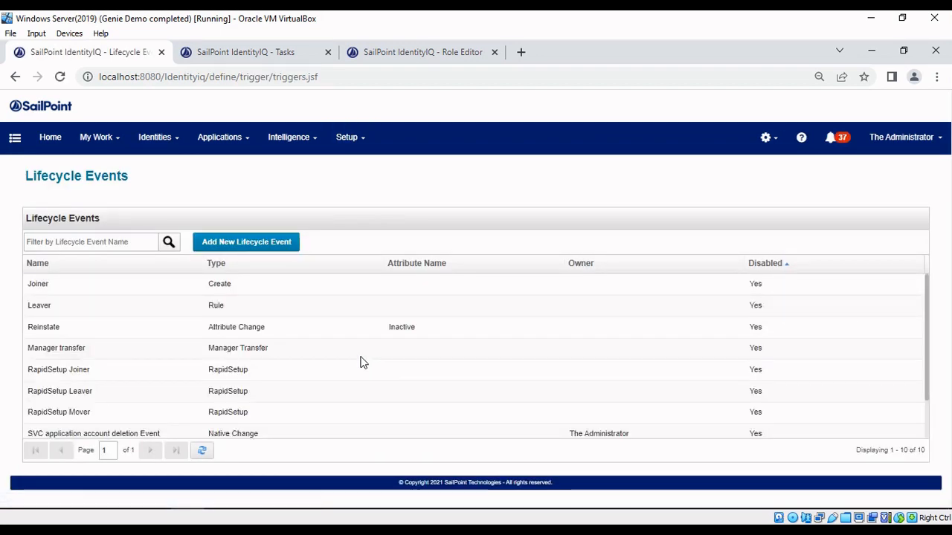
left_click(283, 312)
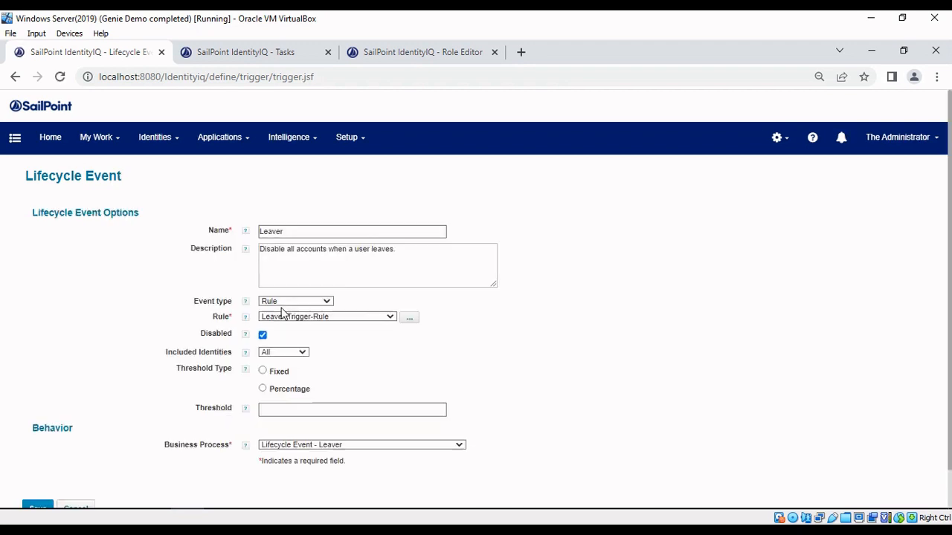
left_click(262, 336)
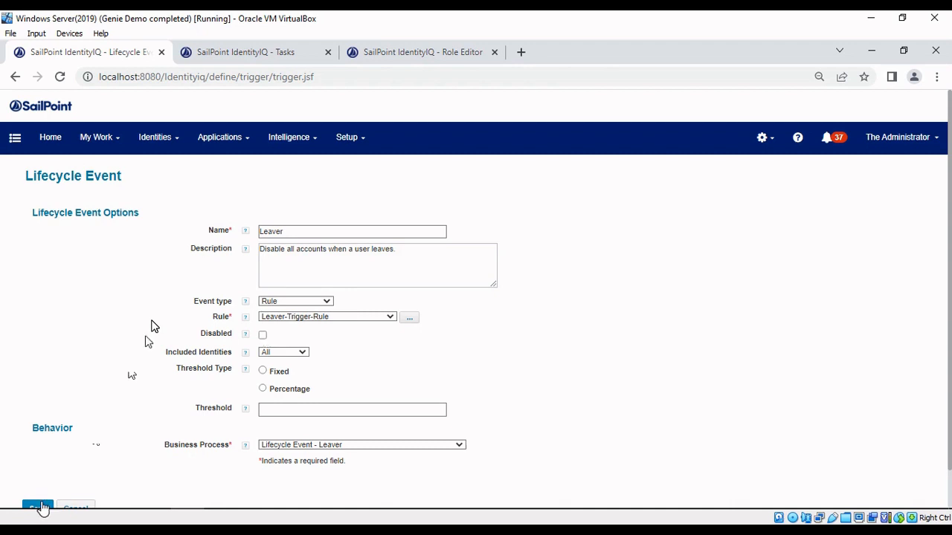
left_click(39, 509)
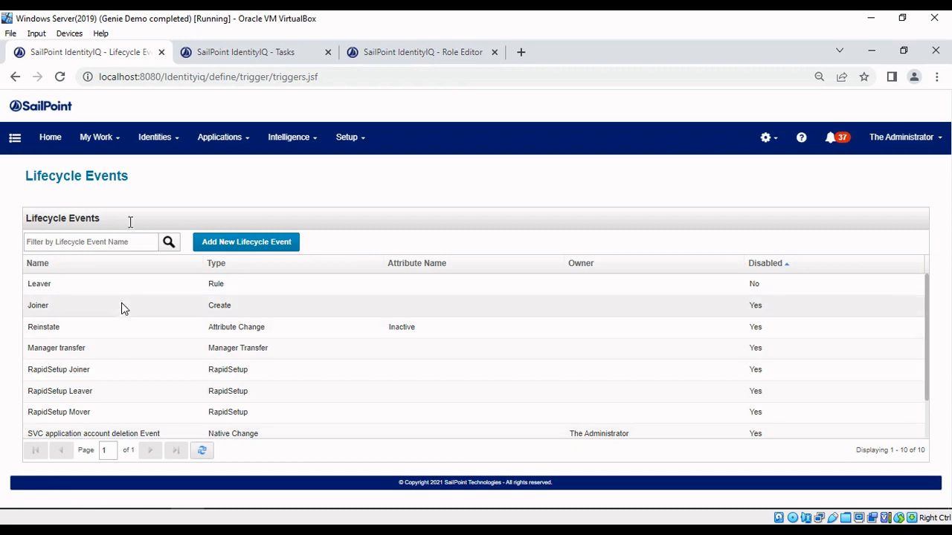
Search the Identity Warehouse by the departing employee's user name and open the matching identity
mouse_move(155, 140)
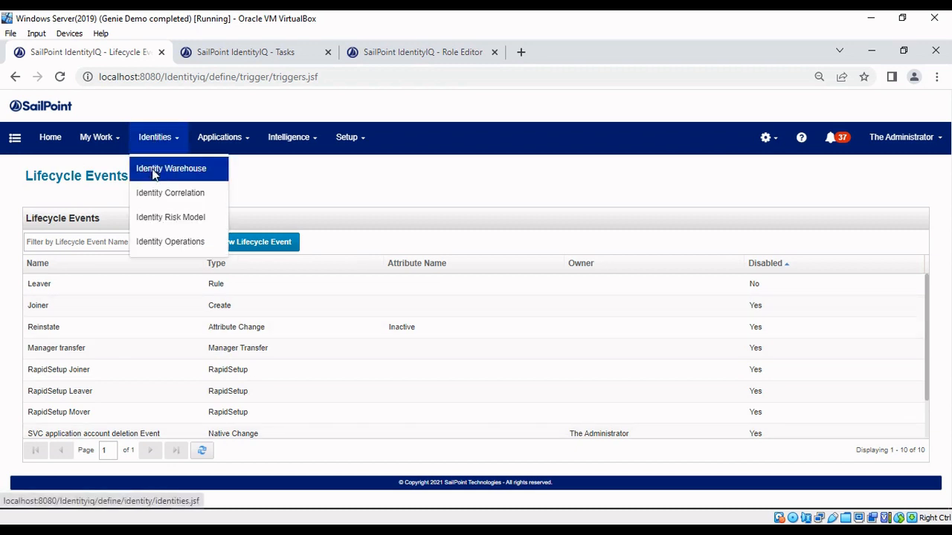
left_click(154, 170)
left_click(56, 223)
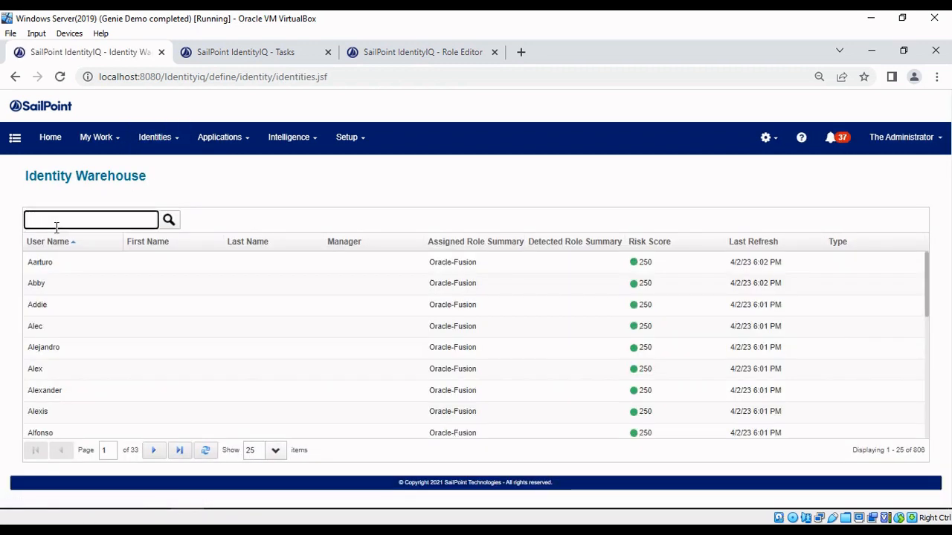
type("ECHY103304")
key("Return")
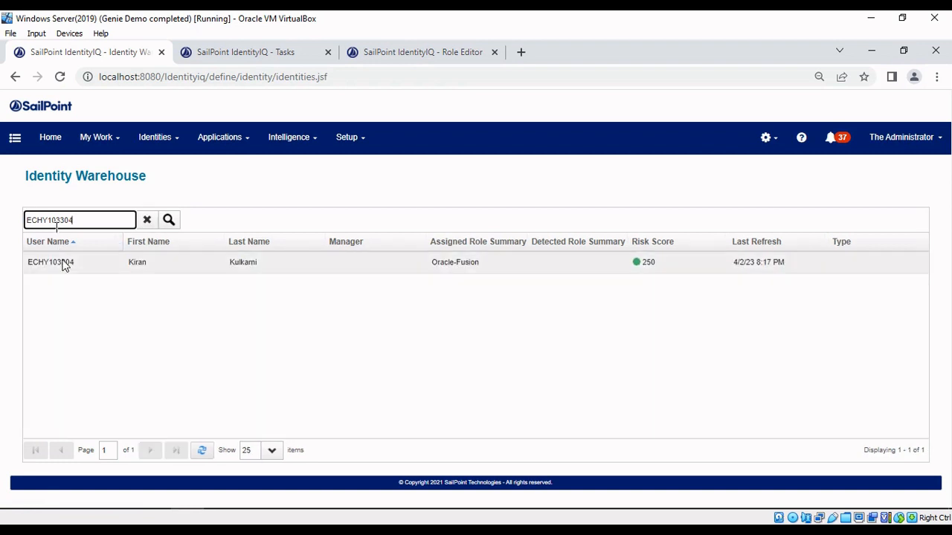
left_click(64, 265)
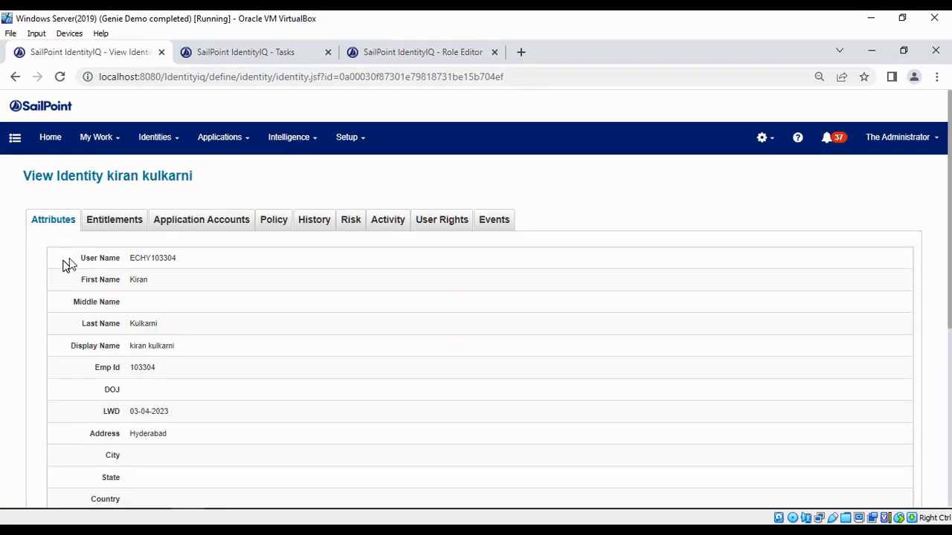
Check the departing employee's application accounts and copy the user name from the identity attributes
left_click(175, 235)
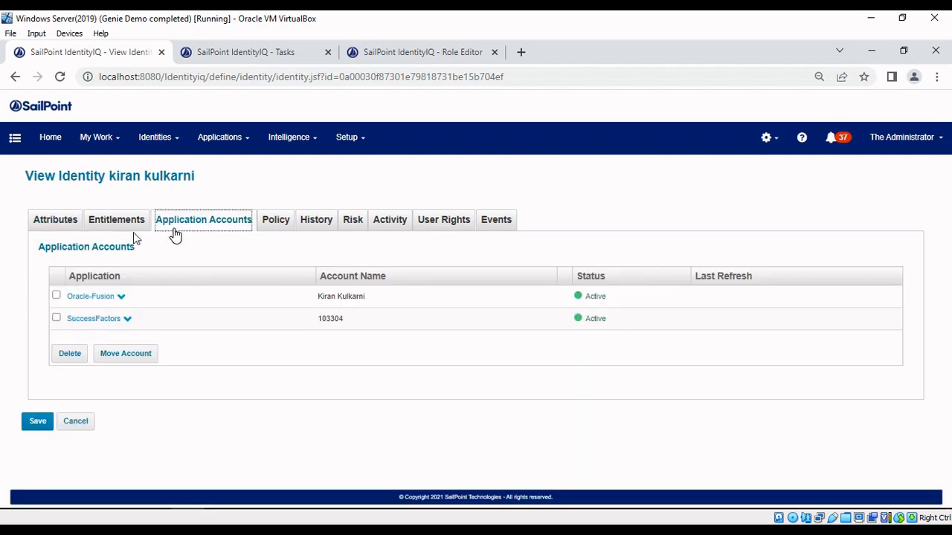
left_click(71, 227)
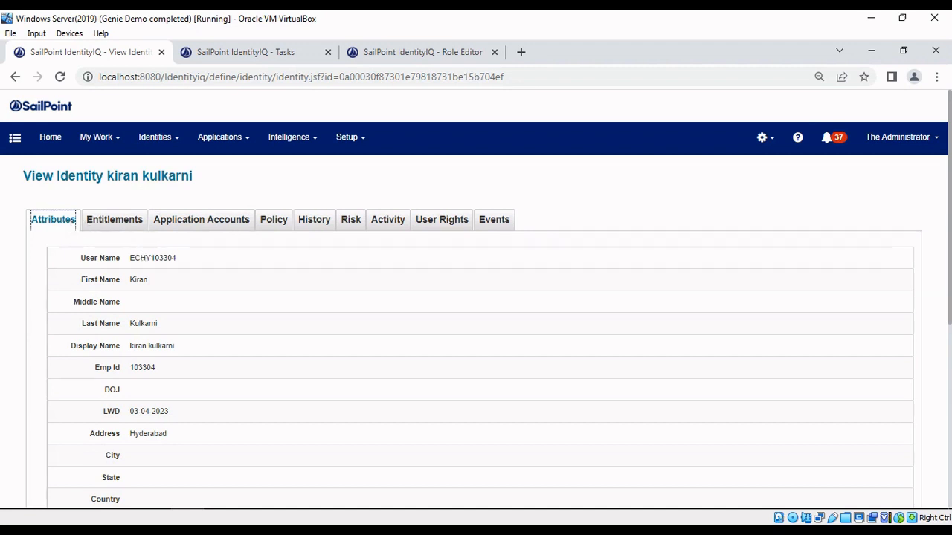
double_click(146, 257)
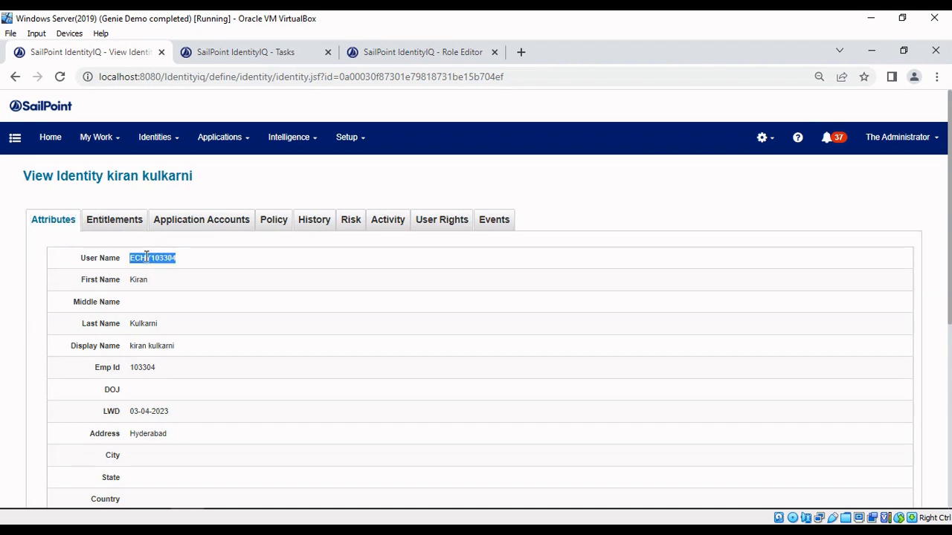
Switch to the task list, search for "ref" and open the Refresh Identity Cube task
left_click(249, 54)
left_click(73, 246)
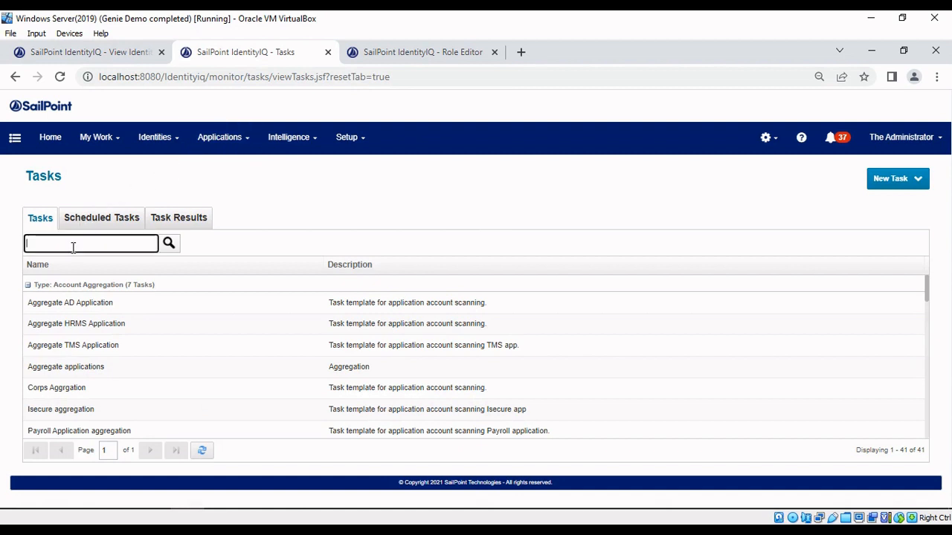
key("Return")
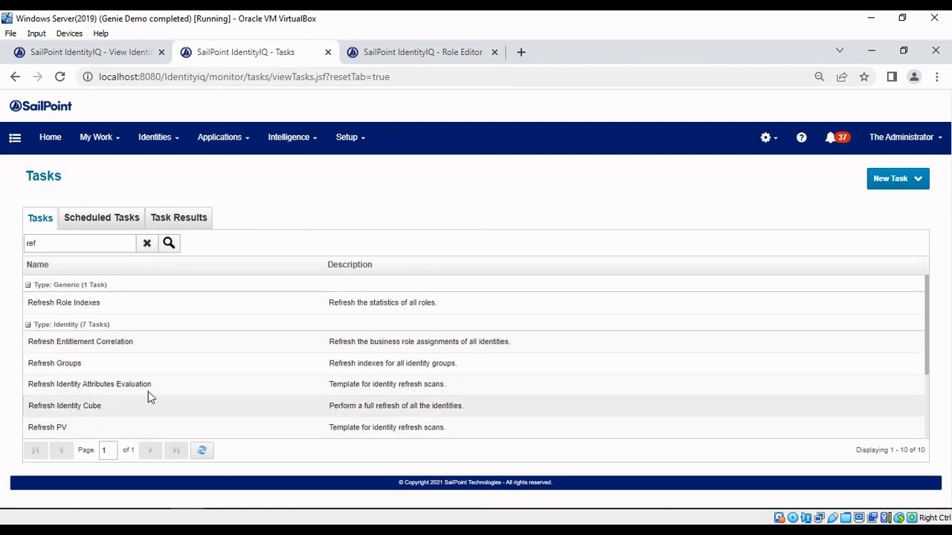
left_click(266, 418)
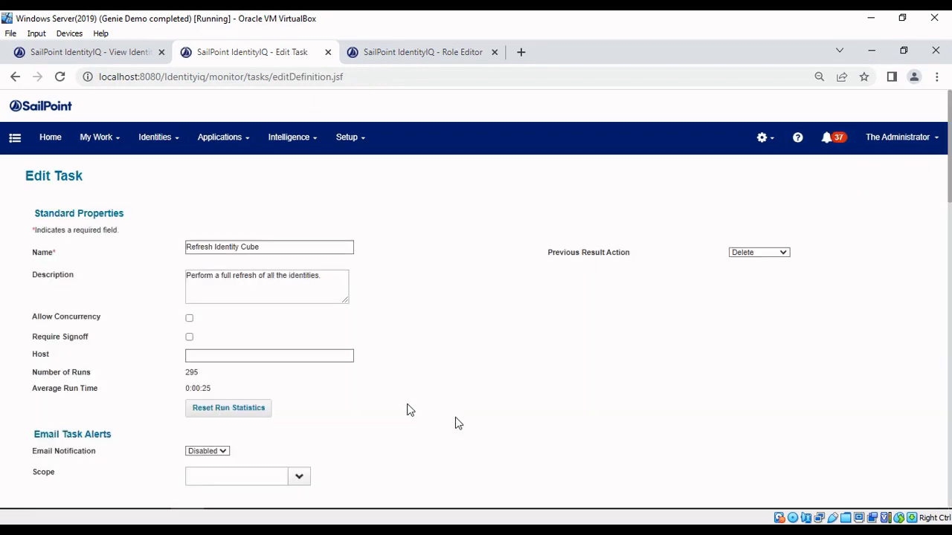
Set the user name in the Refresh Identity Cube filter string to the departing employee's and check that Process events is enabled
scroll(463, 399, "down", 1)
scroll(463, 399, "down", 1)
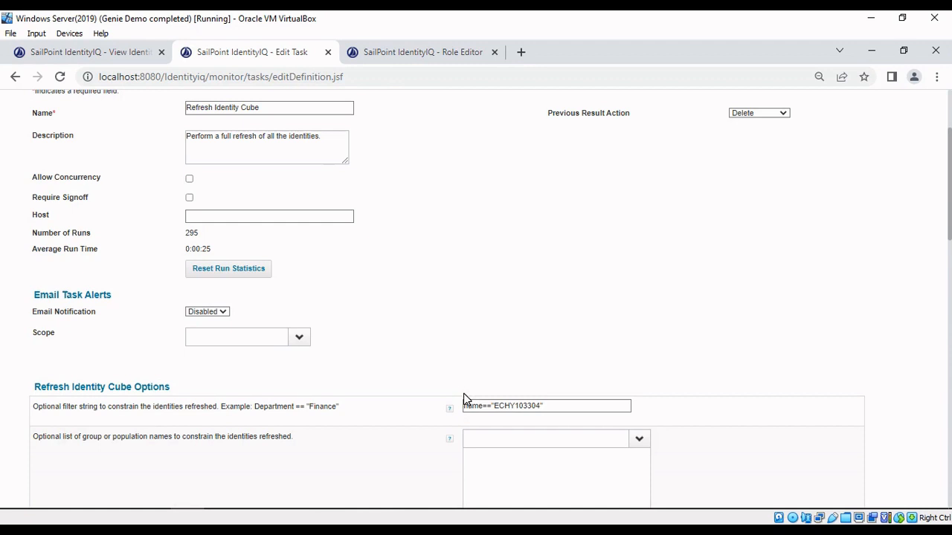
double_click(512, 408)
type("ECHT103304")
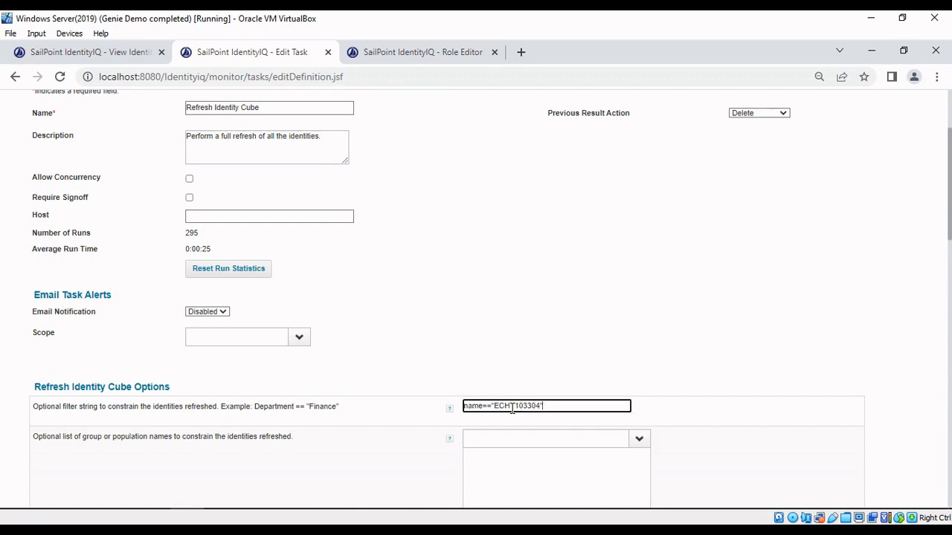
scroll(595, 374, "down", 9)
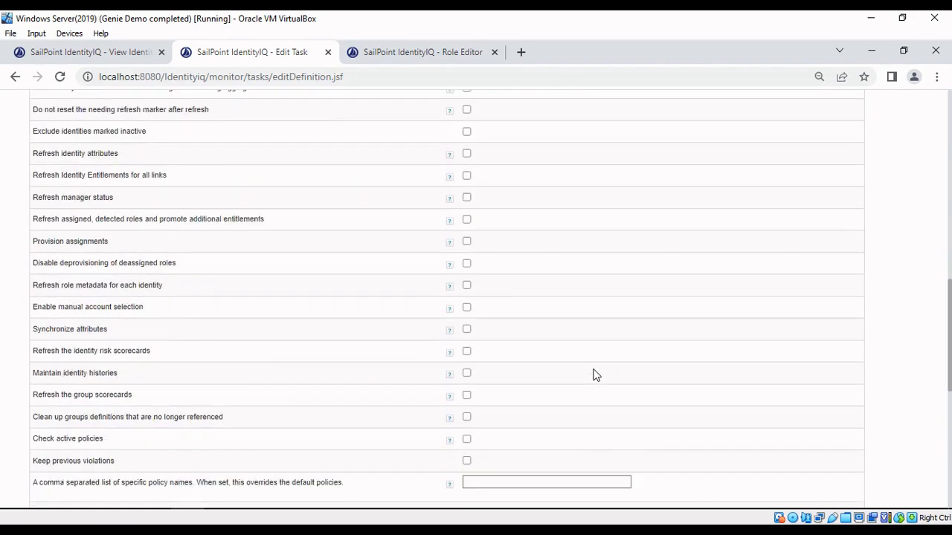
scroll(595, 374, "down", 3)
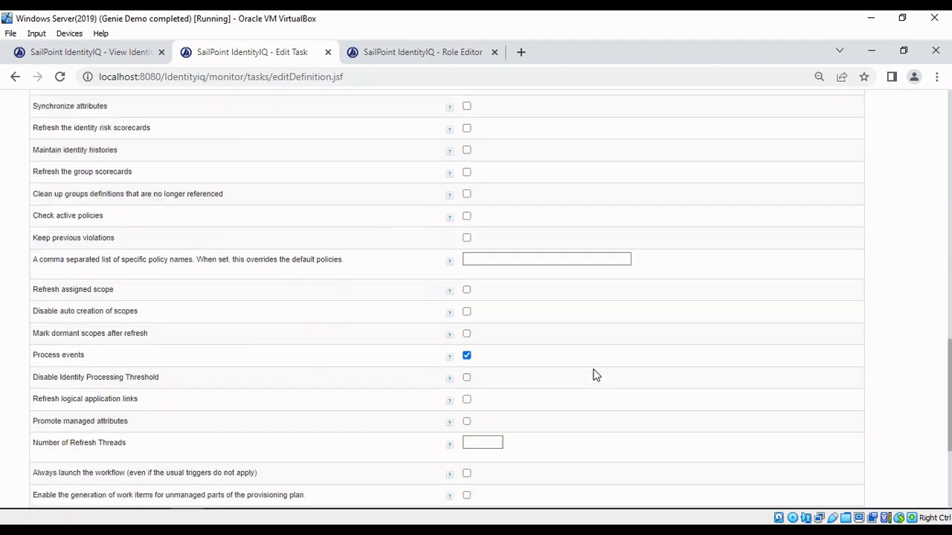
scroll(595, 374, "down", 3)
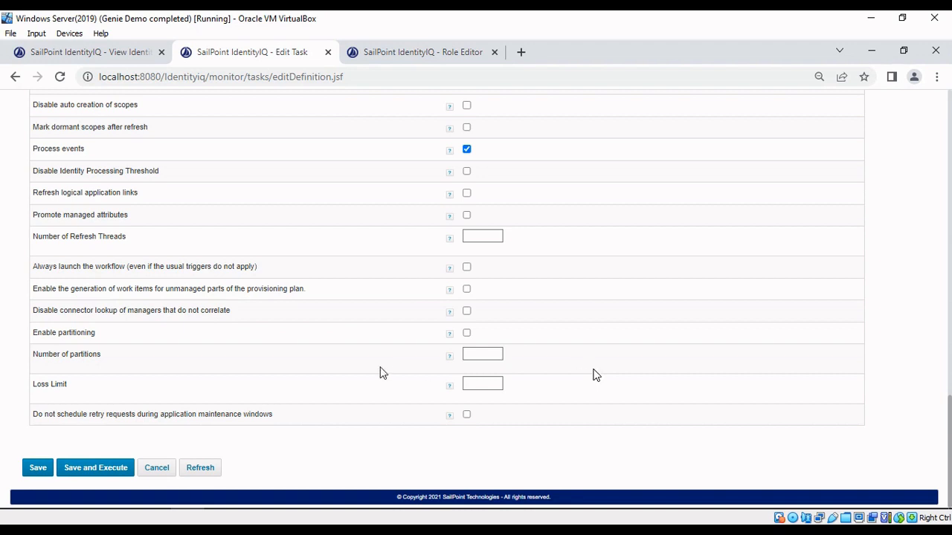
Save and execute the Refresh Identity Cube task for the departing employee and open its latest task result
left_click(101, 467)
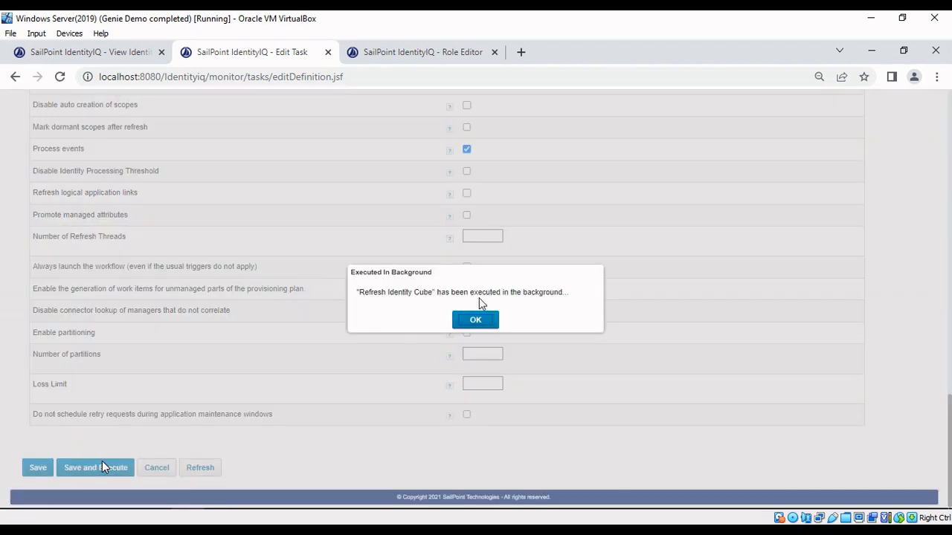
left_click(476, 316)
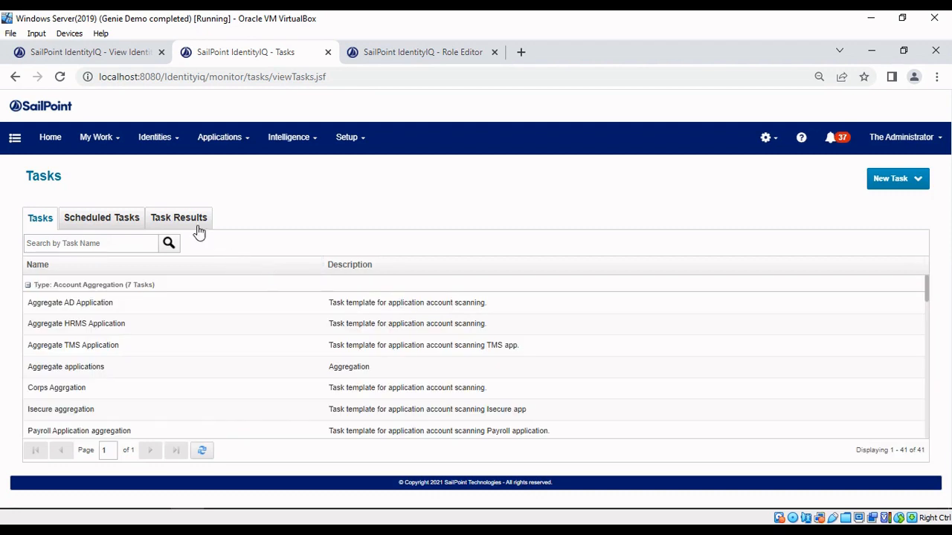
left_click(197, 223)
left_click(135, 244)
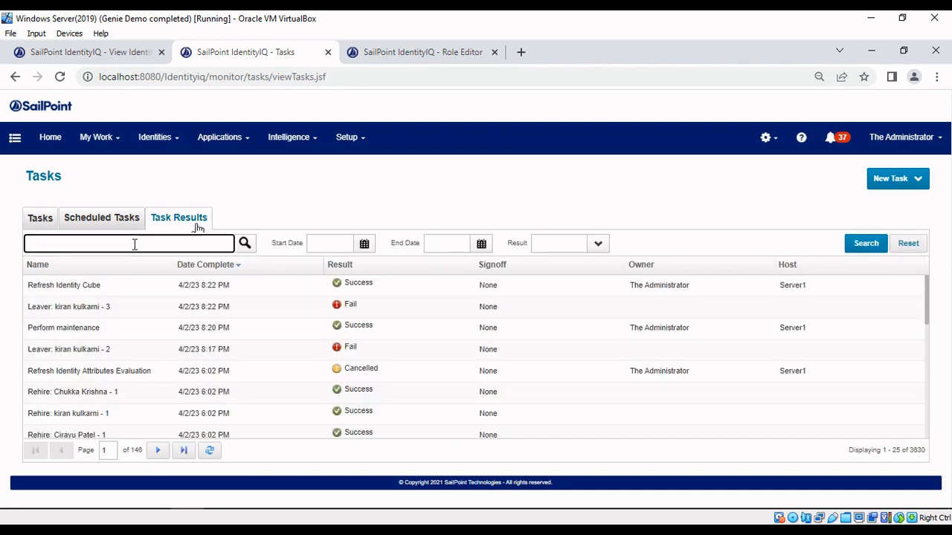
left_click(155, 281)
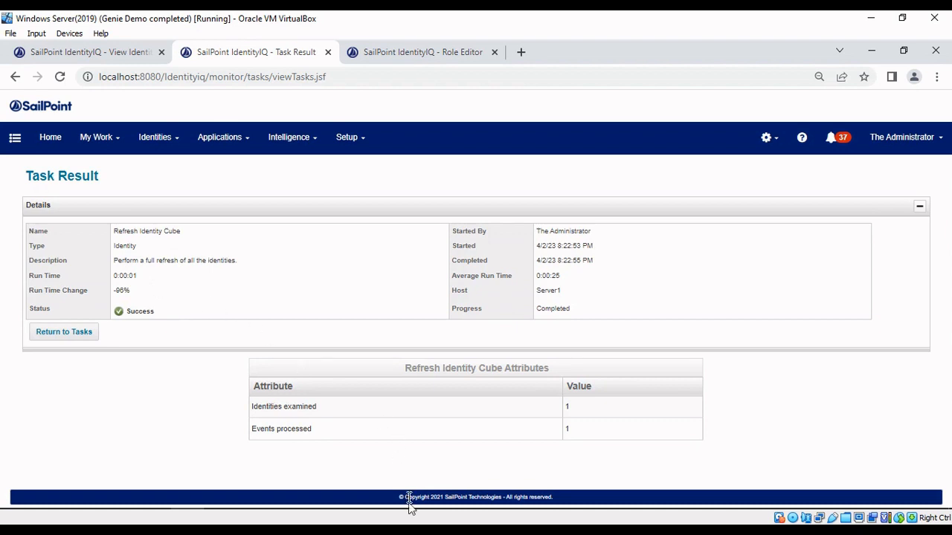
mouse_move(412, 513)
Return to the departing employee's identity and check the status of the application accounts and the identity attributes
left_click(124, 53)
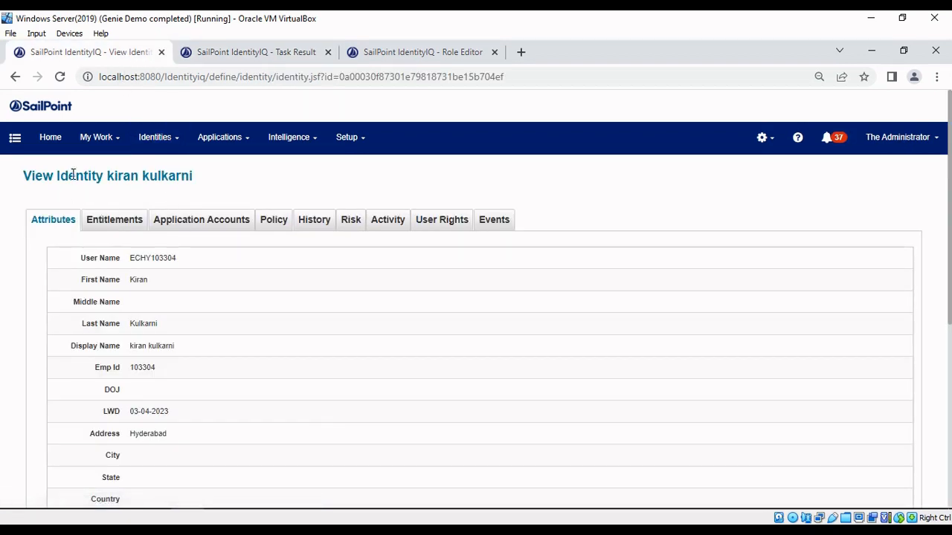
left_click(196, 231)
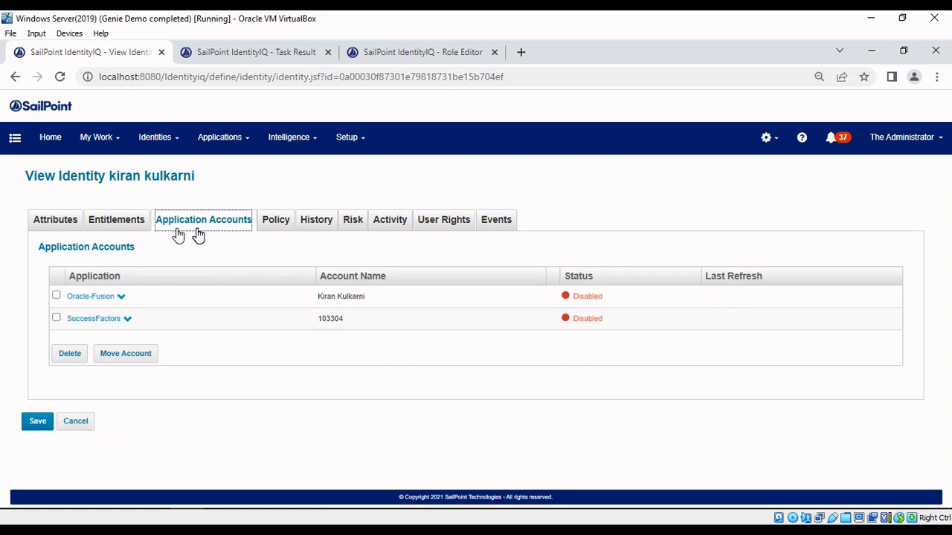
left_click(66, 227)
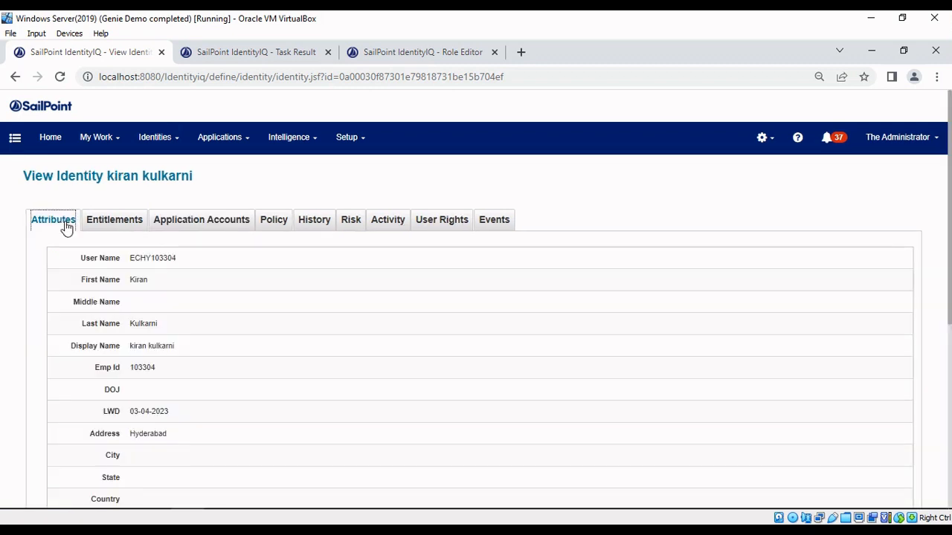
Leave the identity for the lifecycle events list and filter the events by "re"
left_click(58, 147)
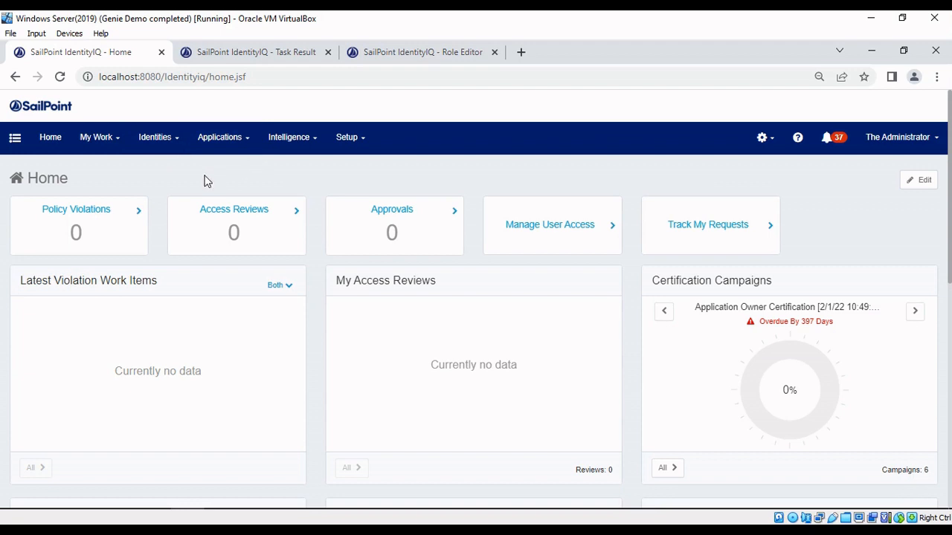
left_click(347, 148)
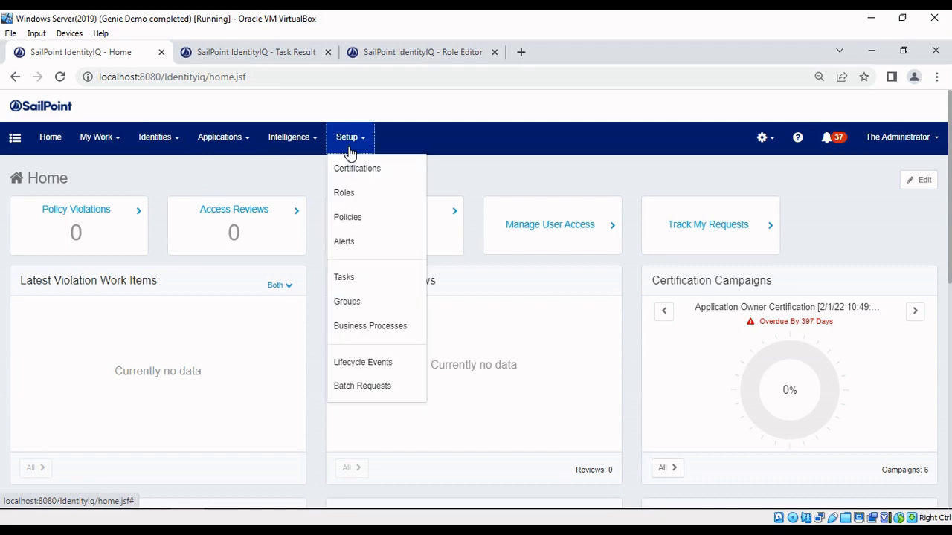
left_click(364, 362)
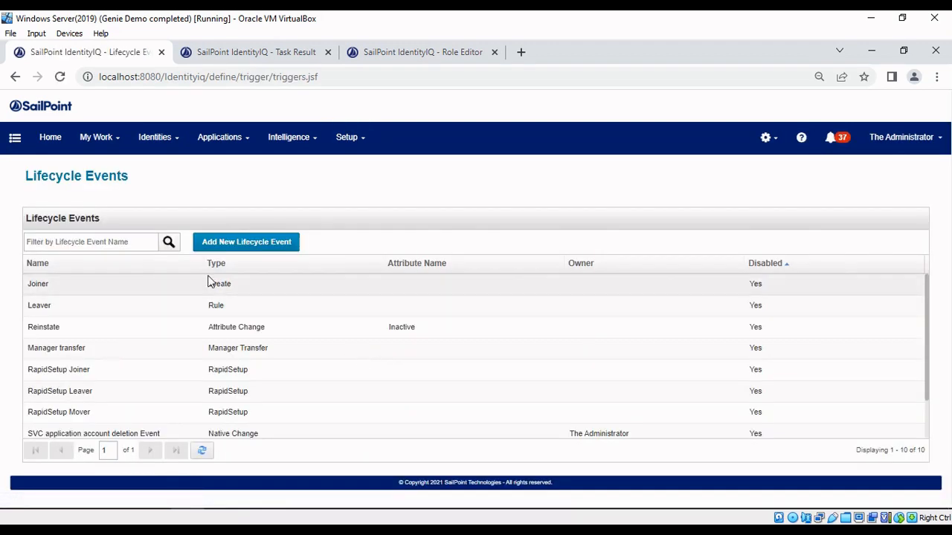
left_click(106, 243)
type("re")
key("Return")
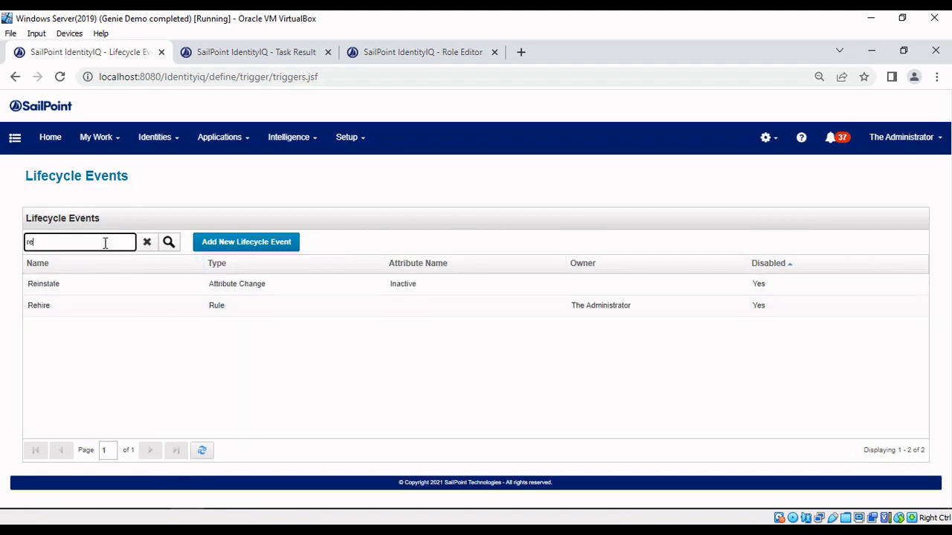
Enable the Rehire lifecycle event by clearing its Disabled option and save it
left_click(65, 312)
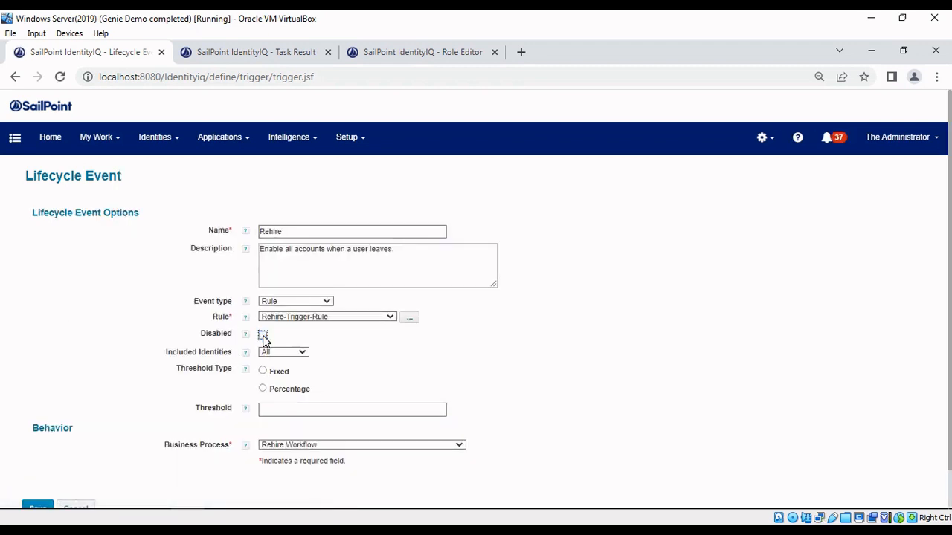
left_click(263, 335)
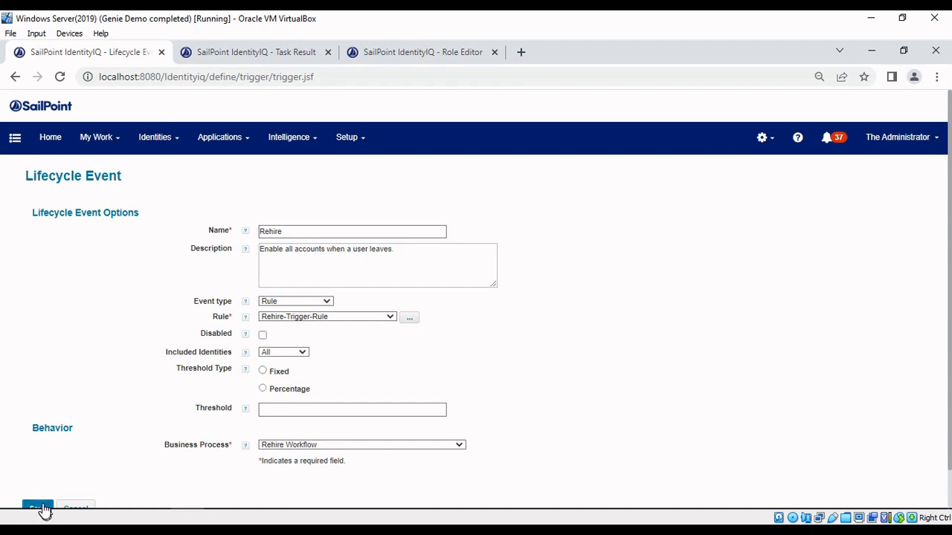
left_click(39, 508)
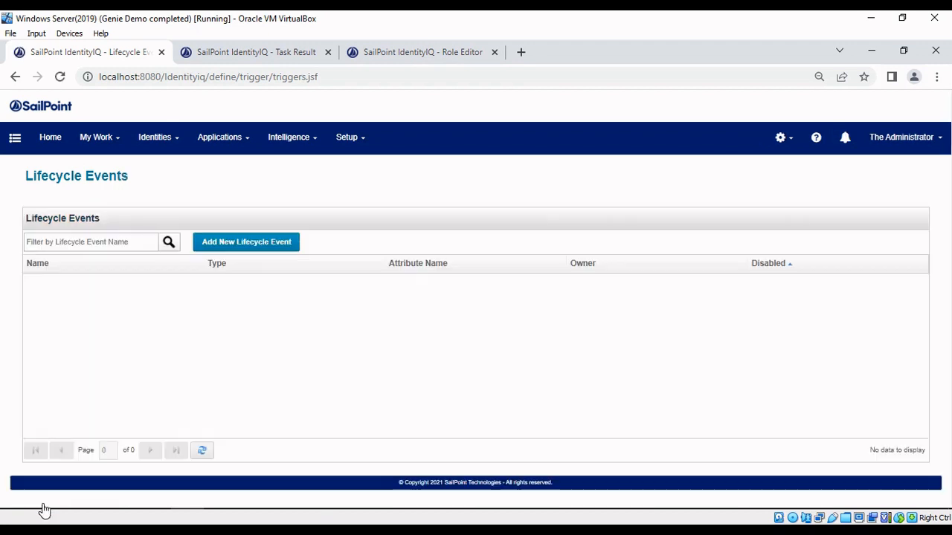
Search the Identity Warehouse by the rehired employee's user name and open the matching identity
left_click(154, 145)
left_click(159, 173)
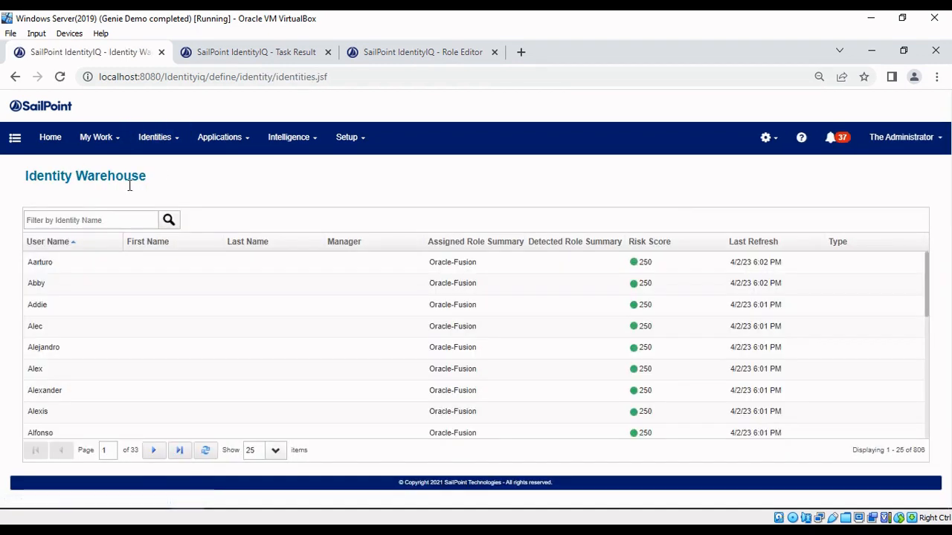
left_click(95, 214)
type("ECHY201499")
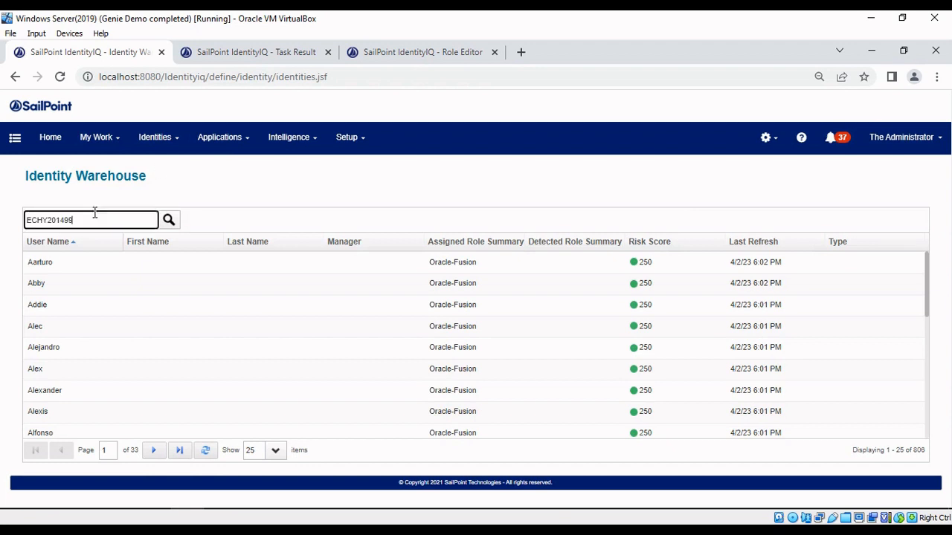
key("Return")
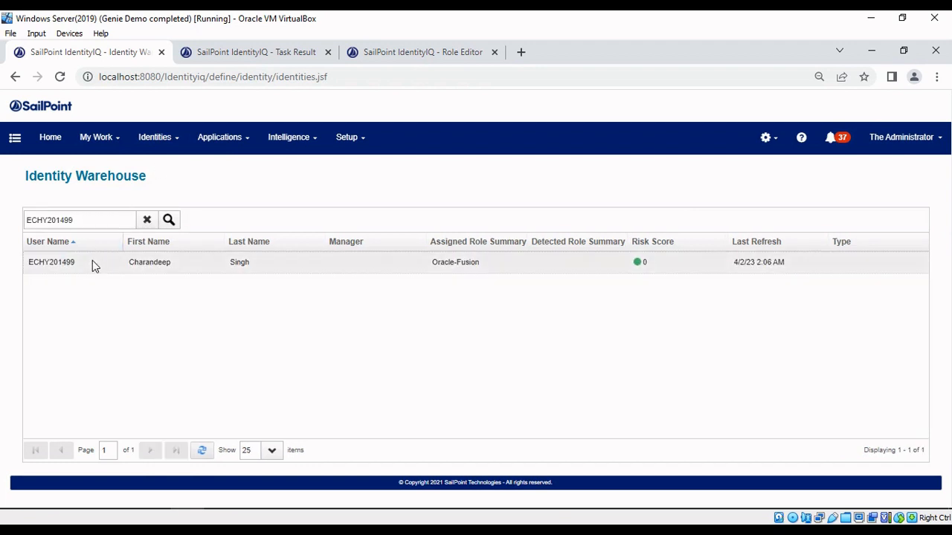
left_click(93, 260)
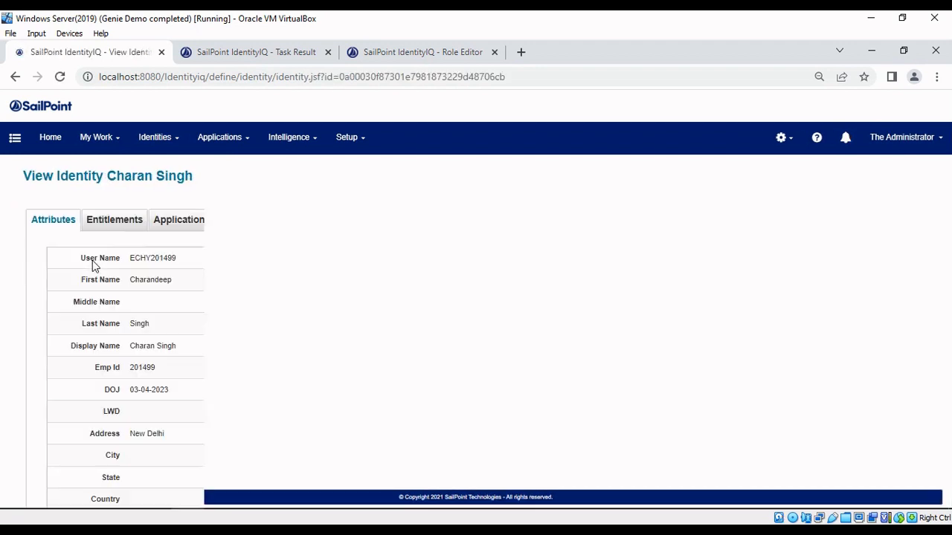
Check the status of the rehired employee's application accounts and copy the user name from the identity attributes
left_click(194, 229)
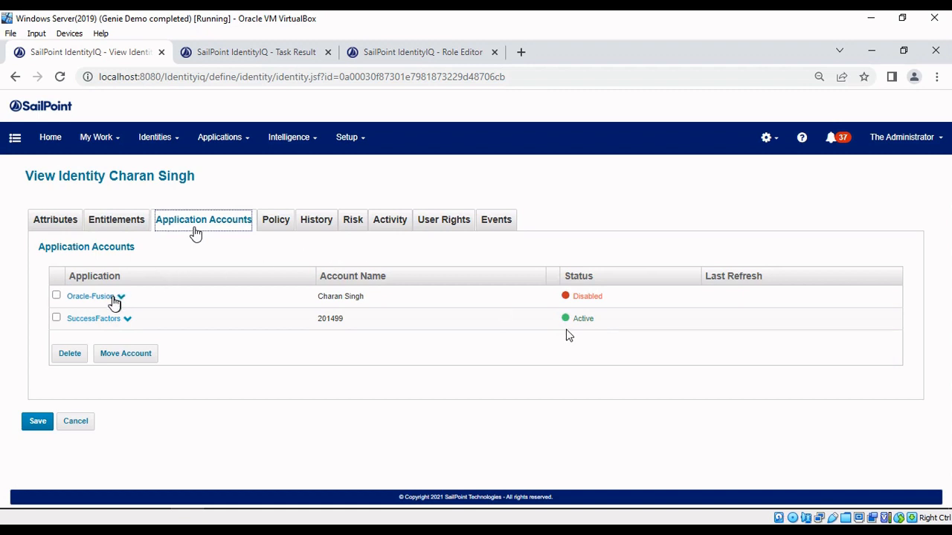
left_click(53, 219)
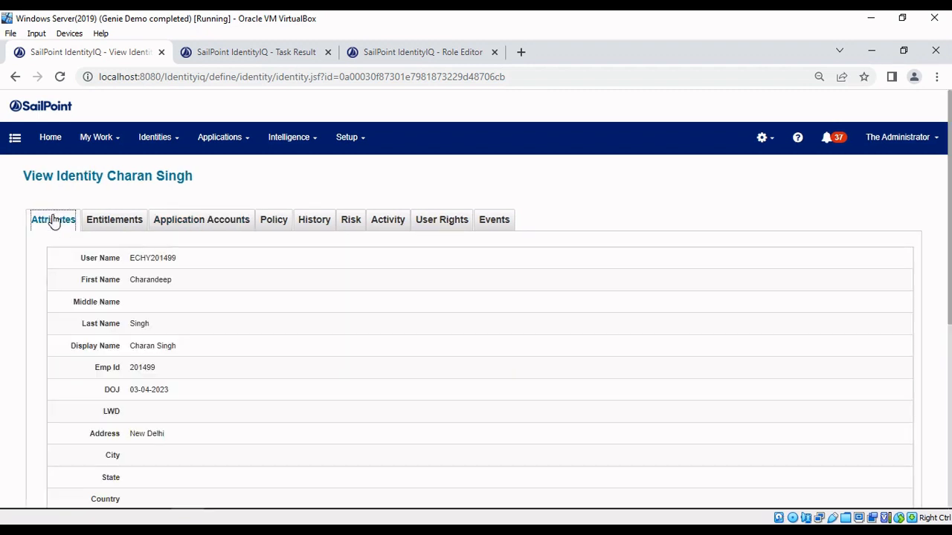
double_click(161, 259)
key("ctrl+c")
Return to the task list from the old task result, search for "ref" and open the Refresh Identity Cube task
left_click(256, 58)
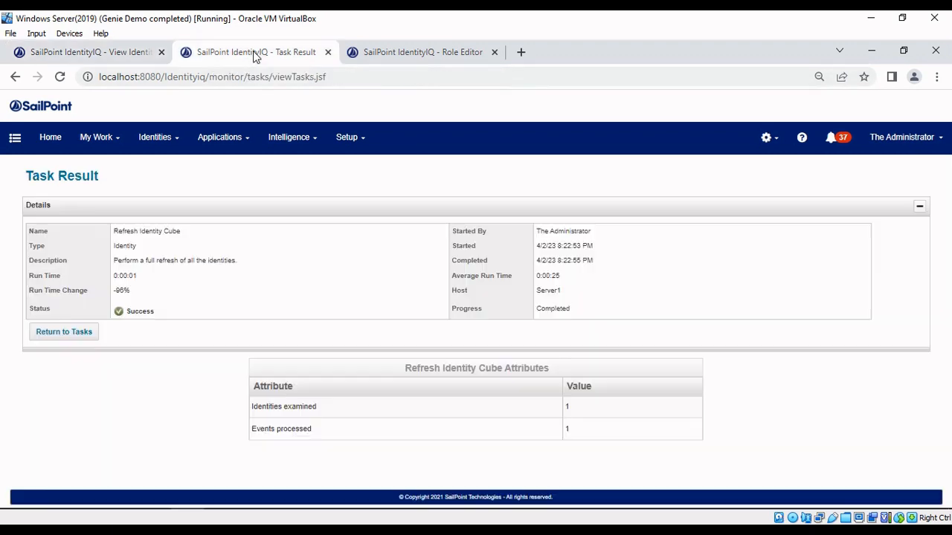
left_click(350, 141)
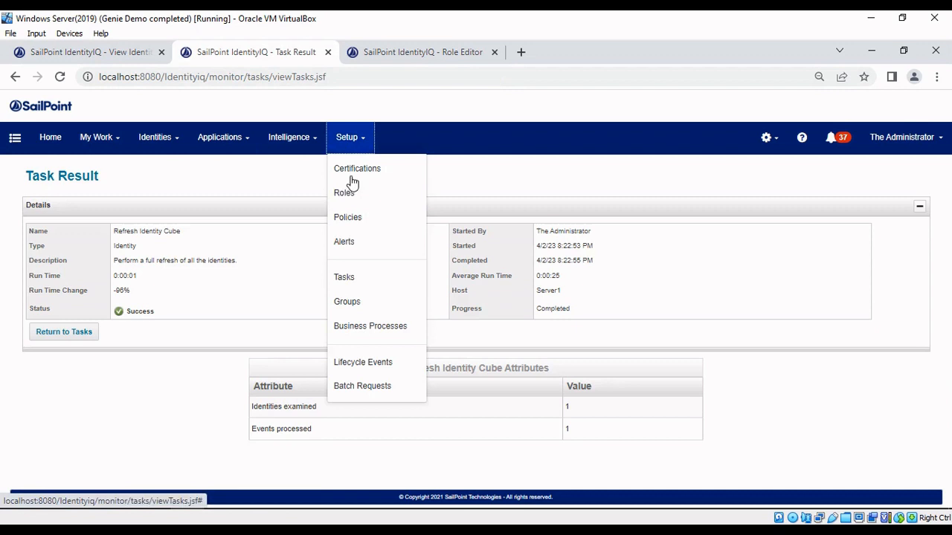
left_click(367, 273)
left_click(99, 244)
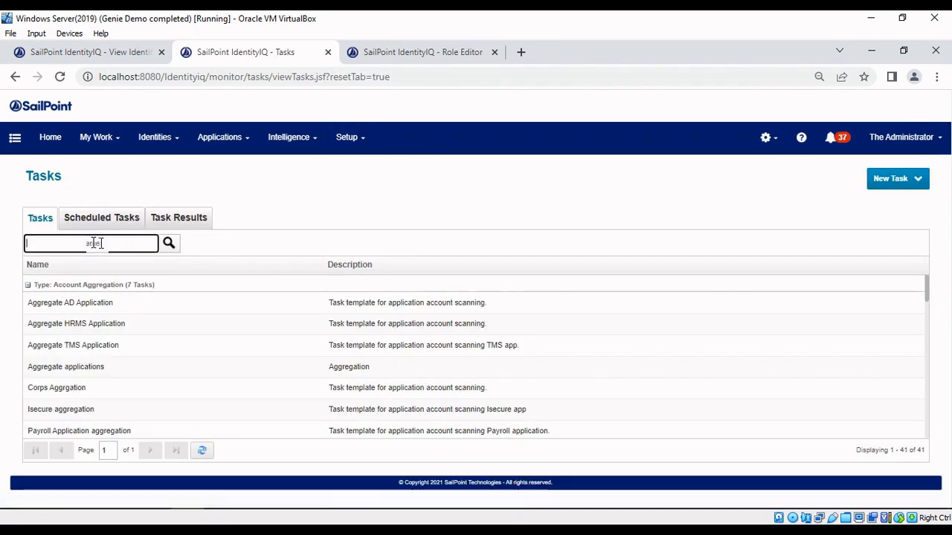
type("ref")
key("Return")
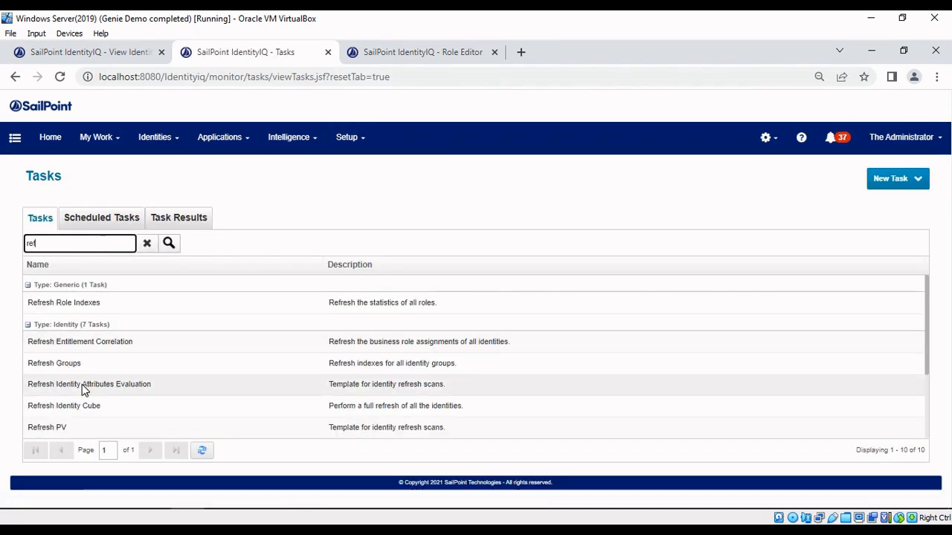
left_click(81, 405)
left_click(82, 406)
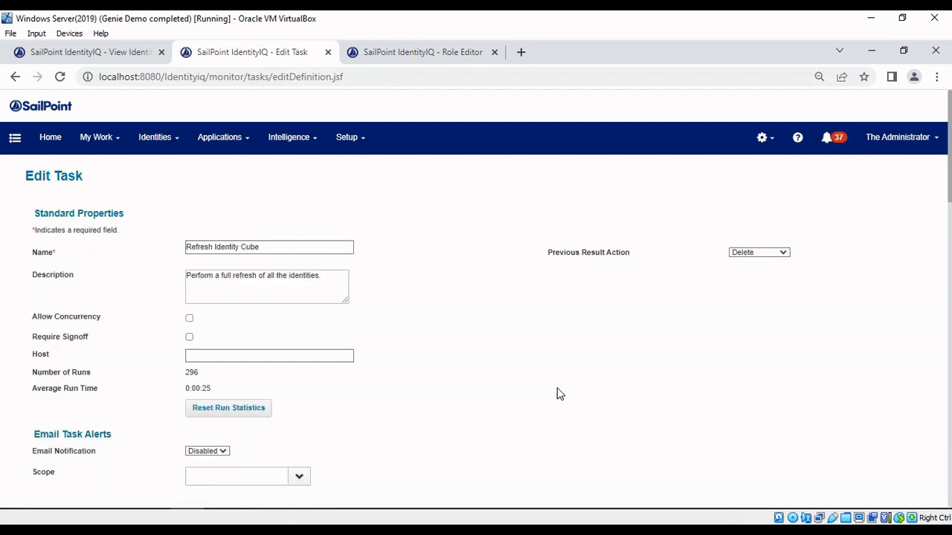
Replace the user name in the Refresh Identity Cube filter string with the rehired employee's and check that Process events is enabled
scroll(554, 364, "down", 2)
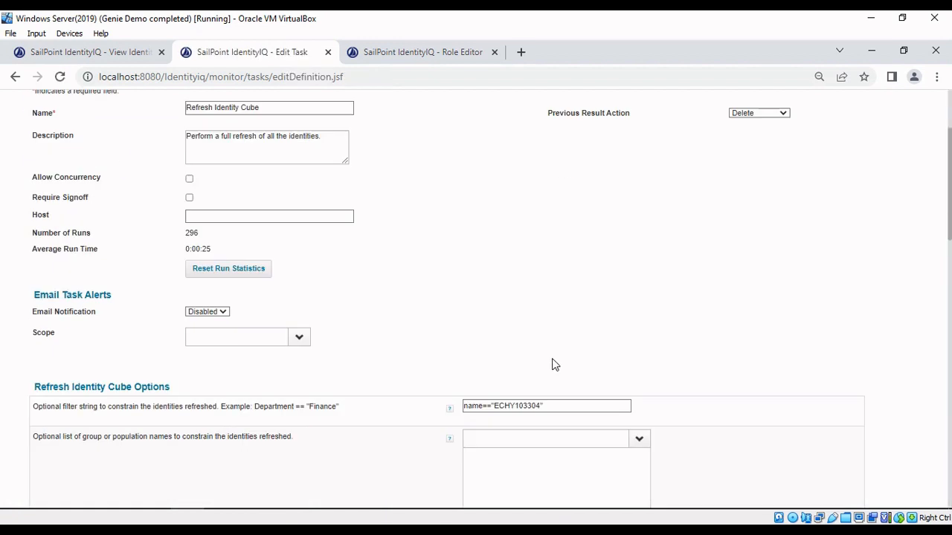
left_click(524, 406)
double_click(524, 405)
key("ctrl+v")
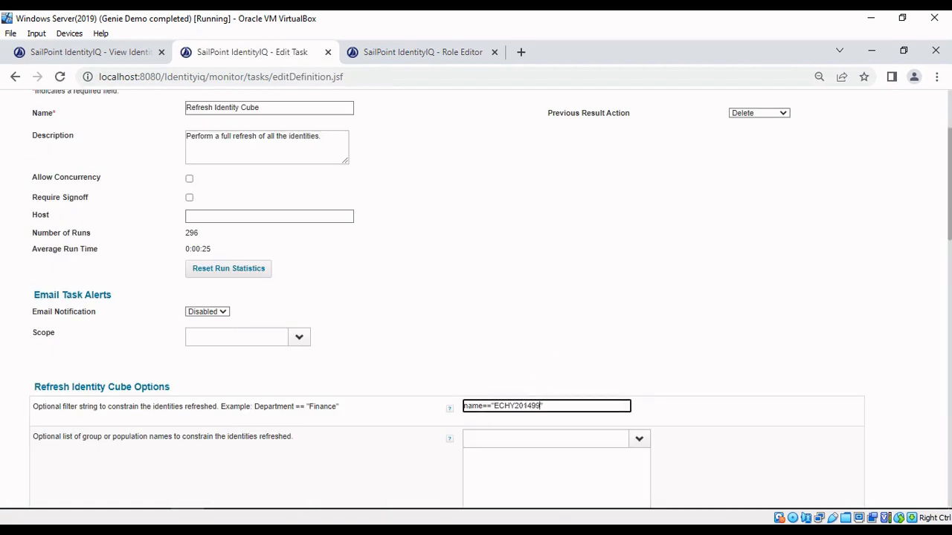
scroll(524, 402, "down", 7)
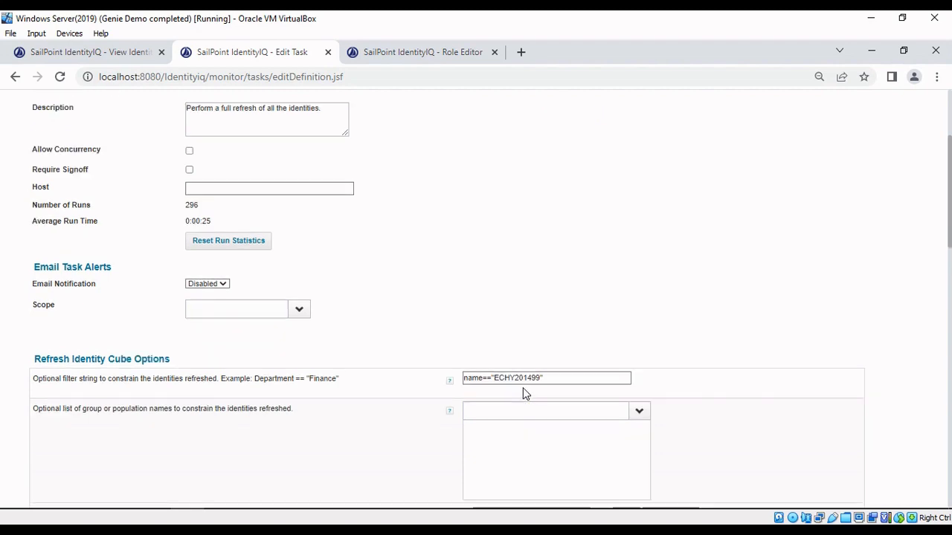
scroll(525, 394, "down", 6)
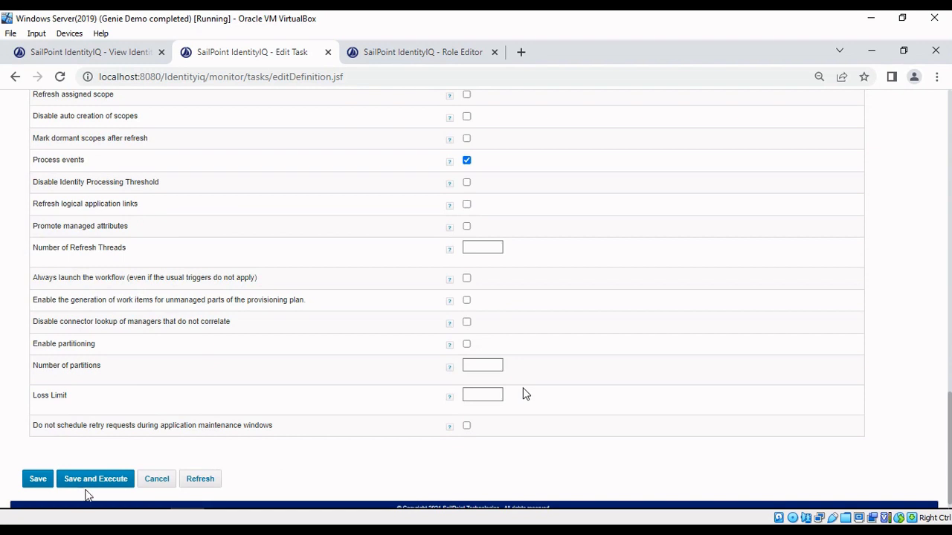
Save and execute Refresh Identity Cube for the rehired employee and open its latest task result
left_click(94, 482)
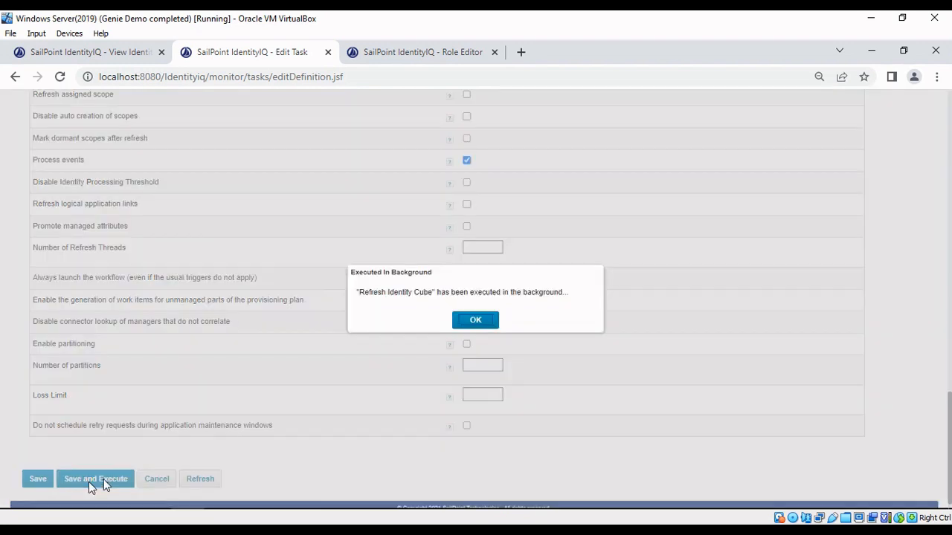
left_click(468, 322)
left_click(195, 224)
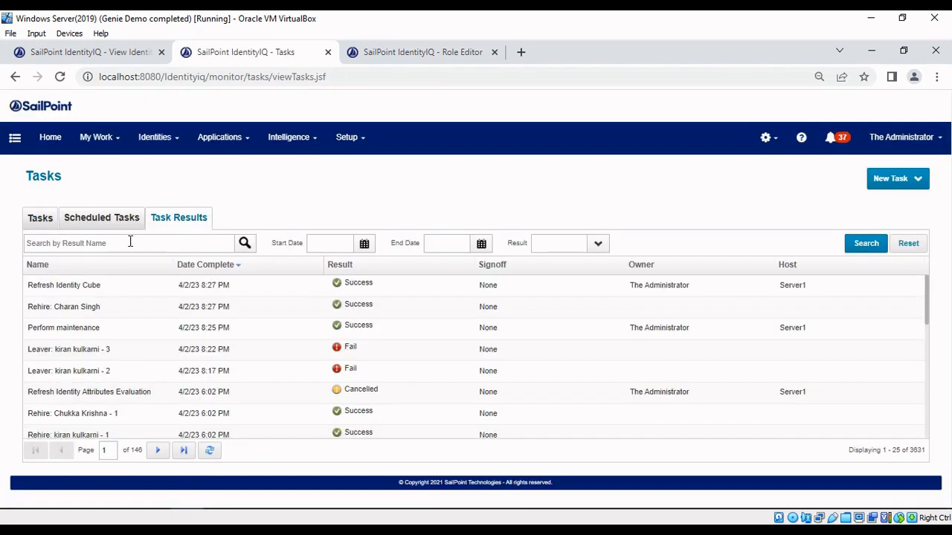
left_click(129, 243)
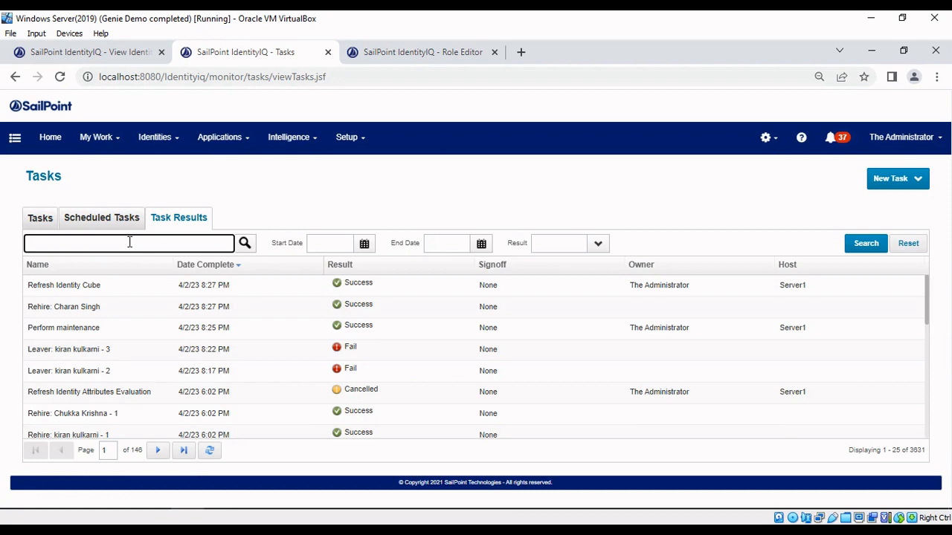
left_click(151, 284)
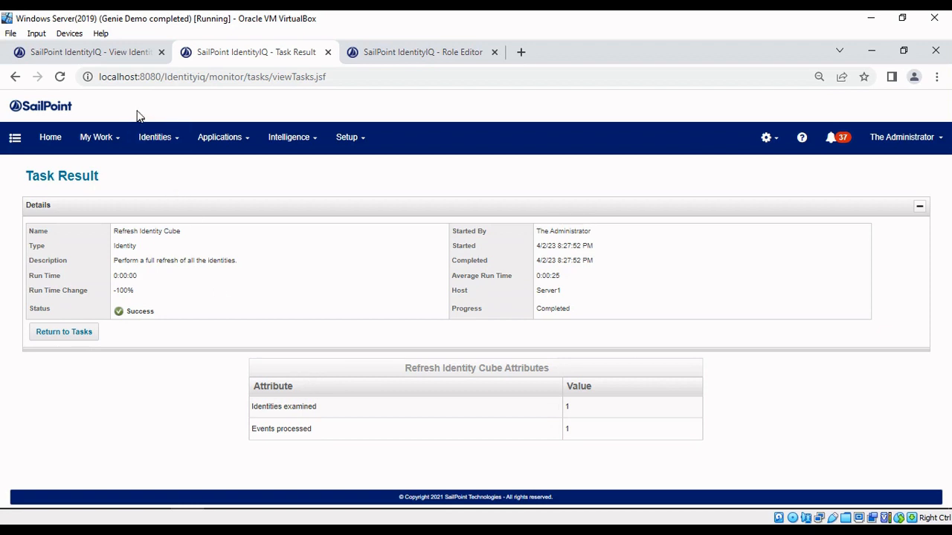
Reload the rehired employee's identity and check the status of the Oracle-Fusion and SuccessFactors accounts
left_click(126, 55)
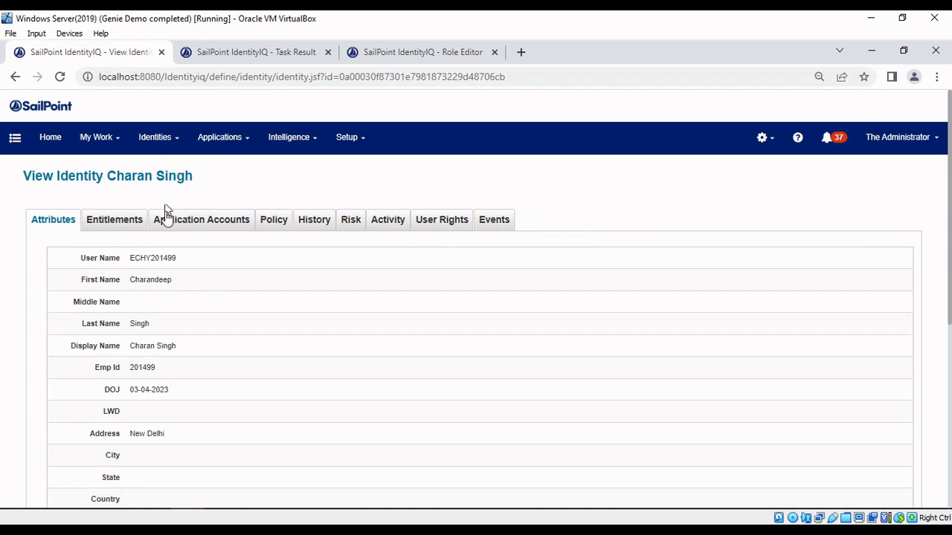
left_click(60, 78)
left_click(200, 232)
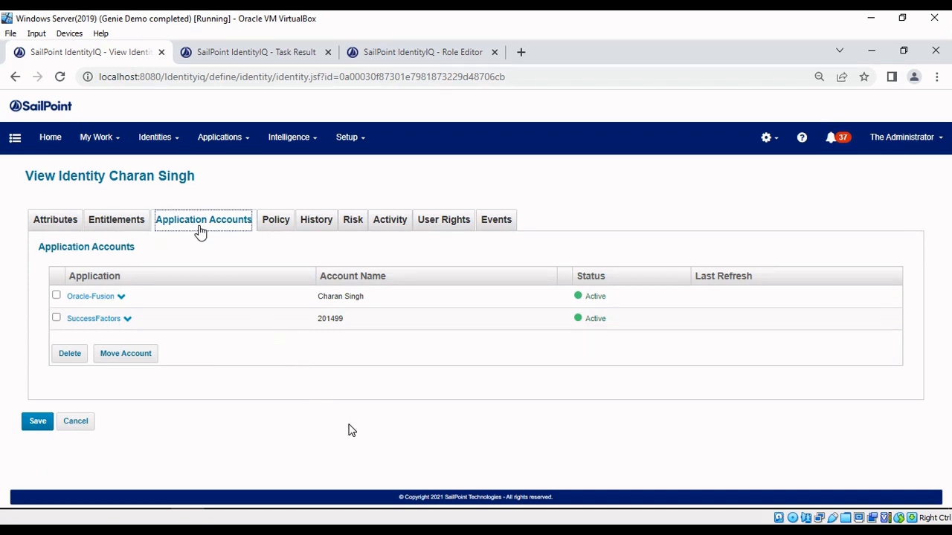
left_click(68, 149)
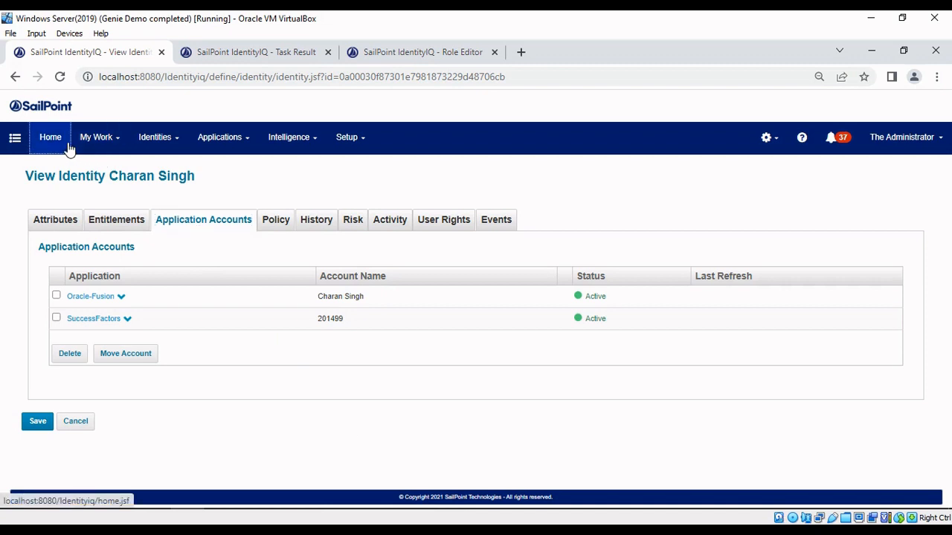